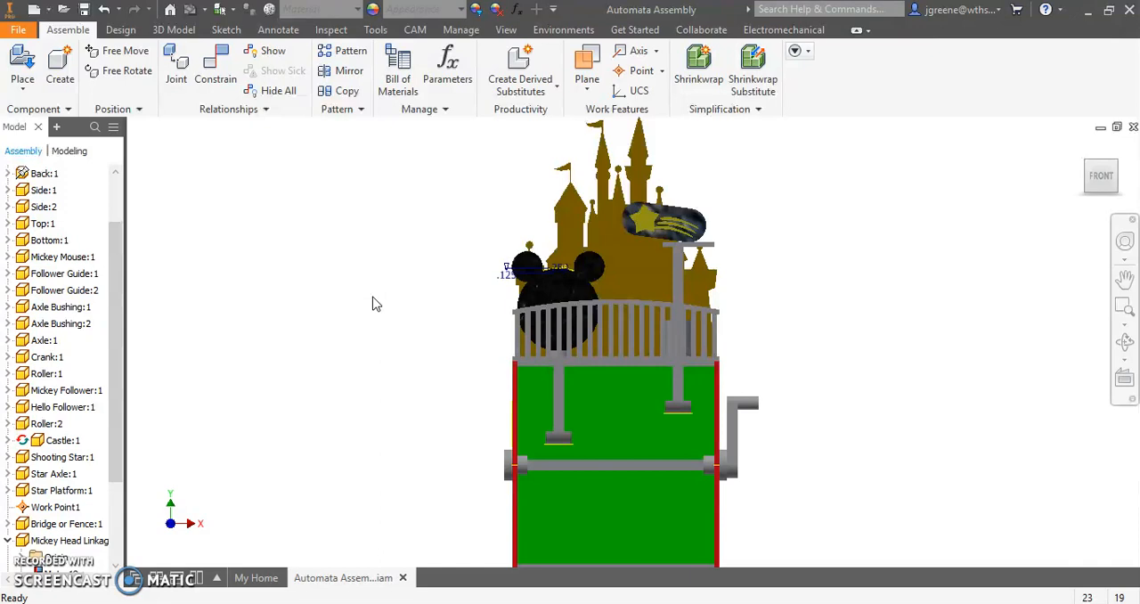
- Inspect the Mickey follower and how the head linkage joins it to Mickey Mouse, from the front and the side
left_click(564, 419)
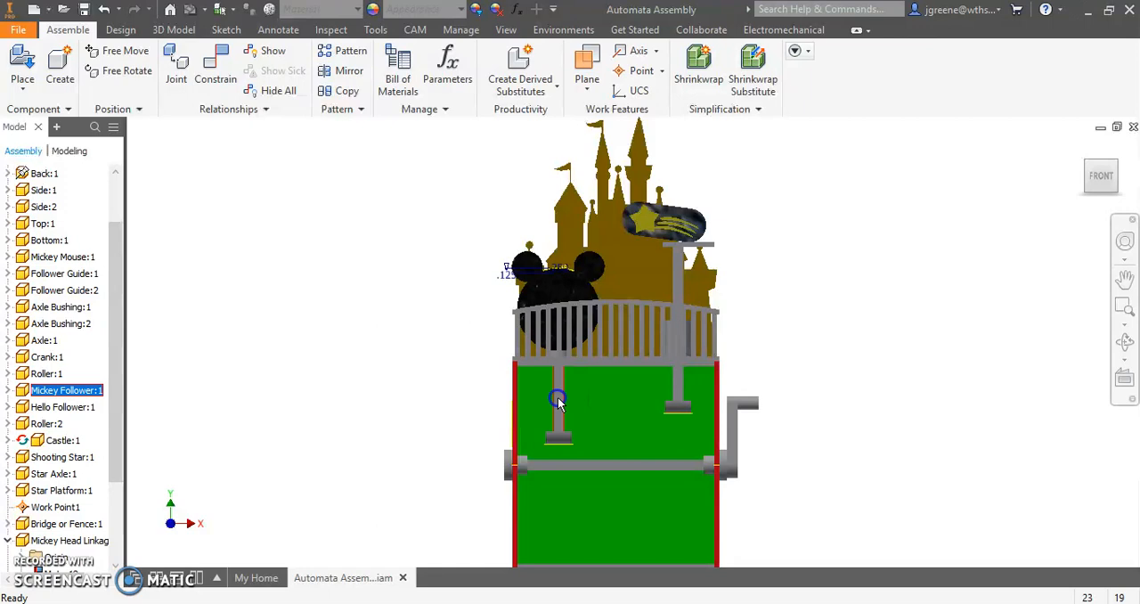
left_click(584, 424)
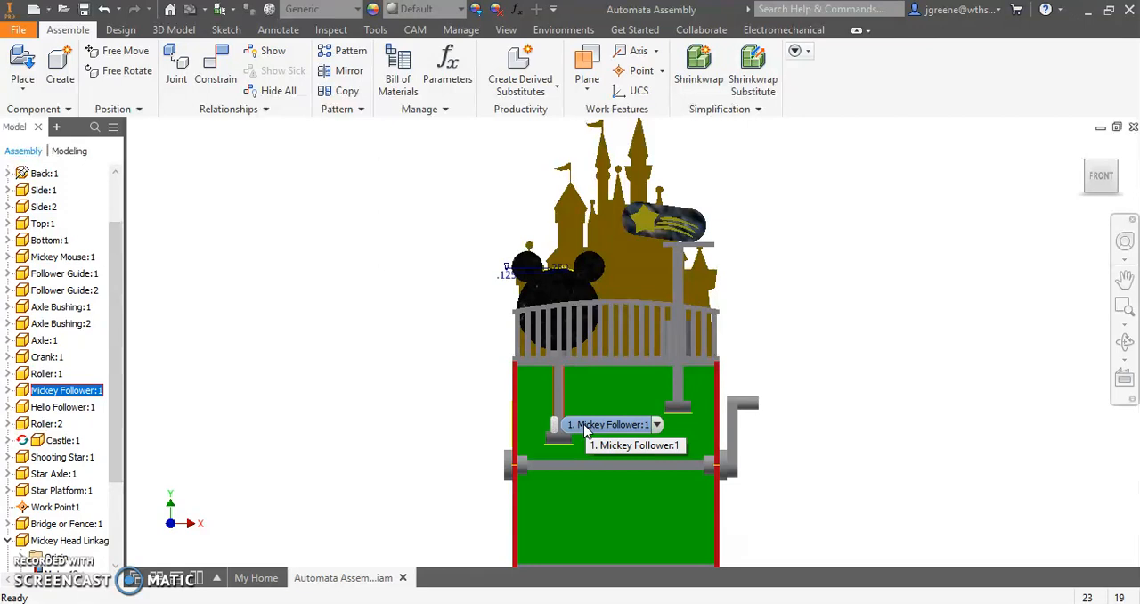
left_click_drag(1096, 186, 151, 203)
left_click(1101, 177)
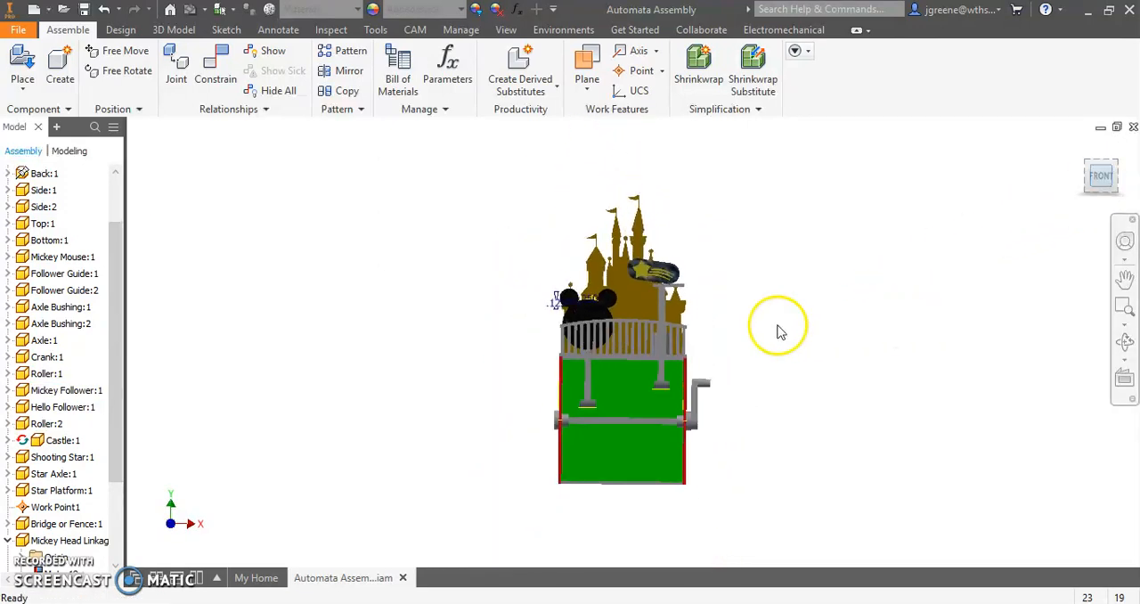
scroll(623, 341, "down", 6)
middle_click_drag(377, 423, 580, 435, "shift")
scroll(776, 285, "down", 8)
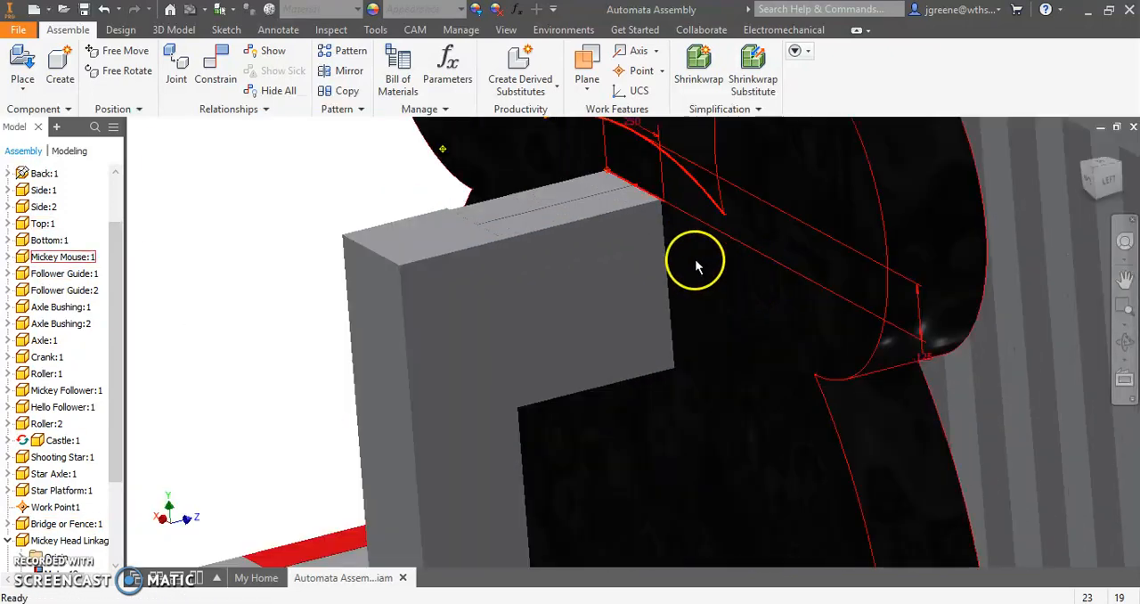
scroll(483, 225, "up", 5)
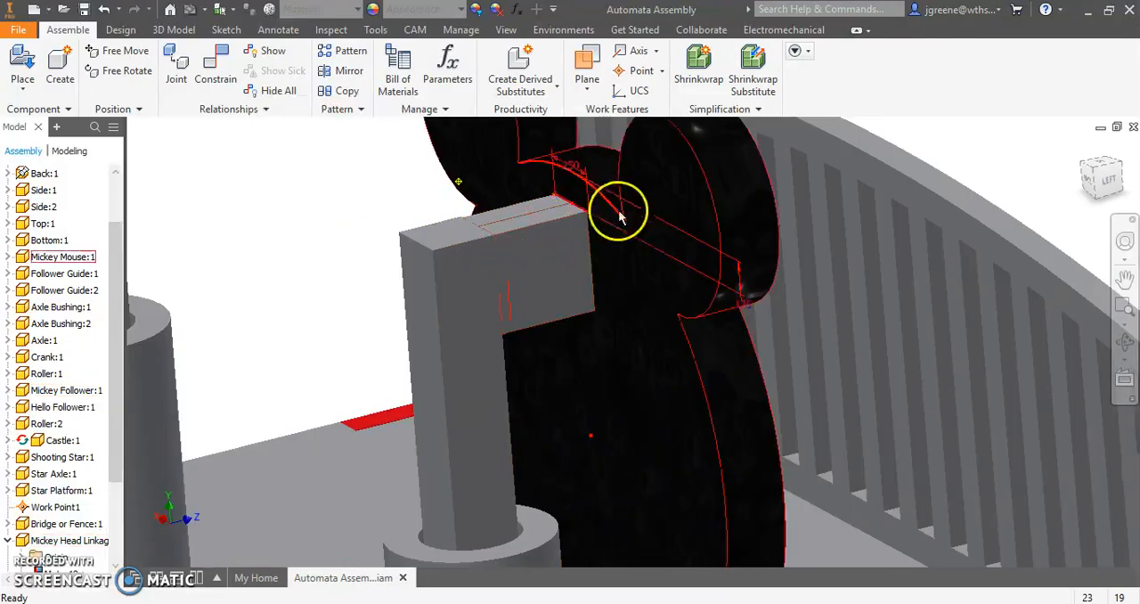
left_click(592, 229)
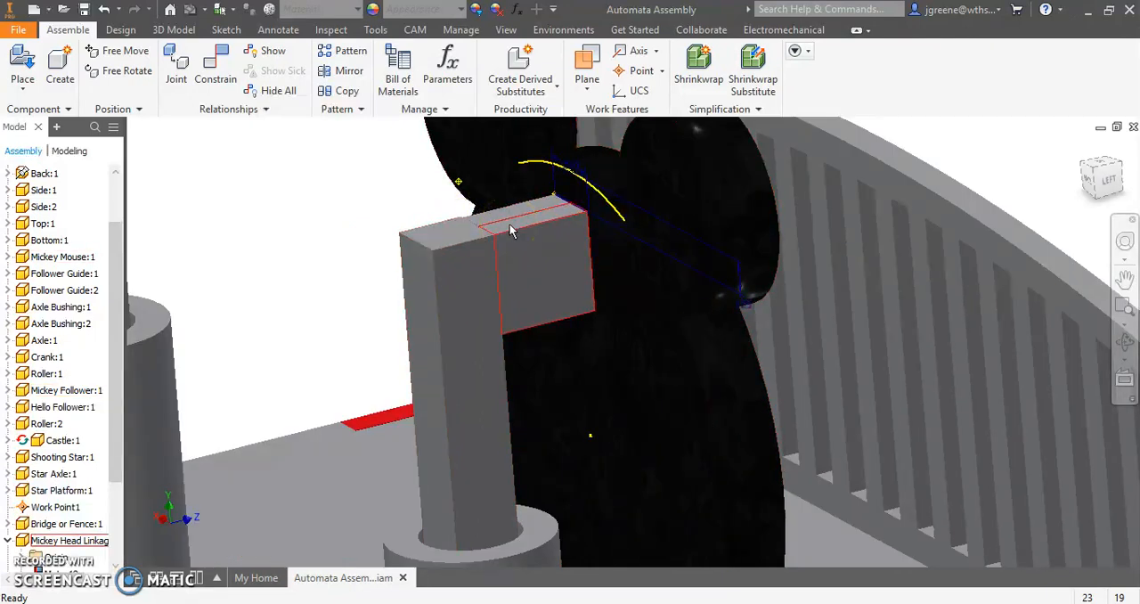
scroll(514, 229, "up", 3)
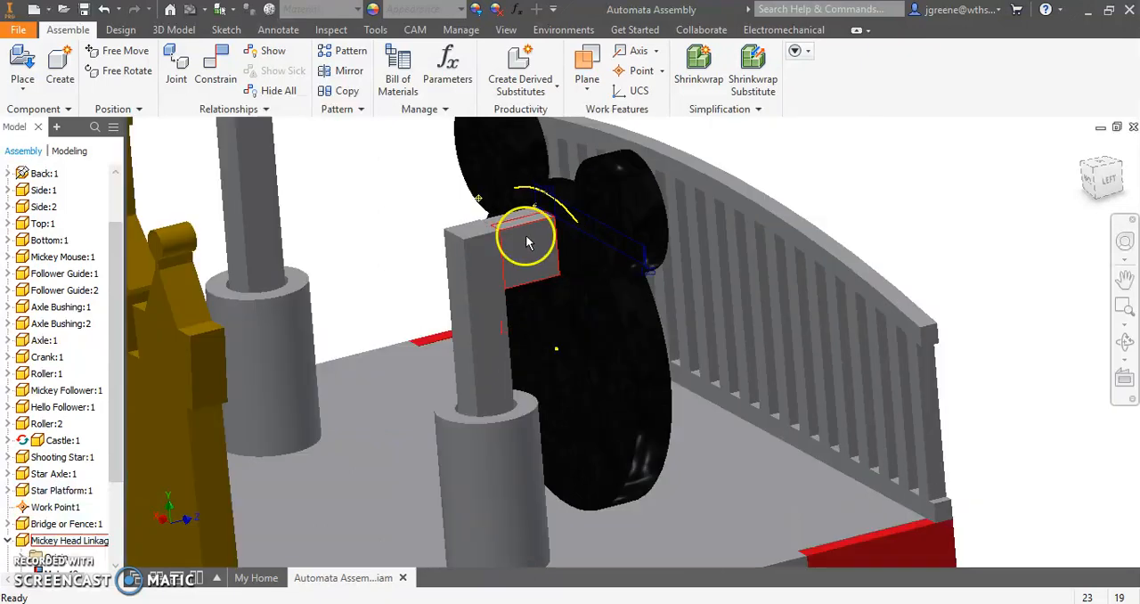
left_click(1114, 182)
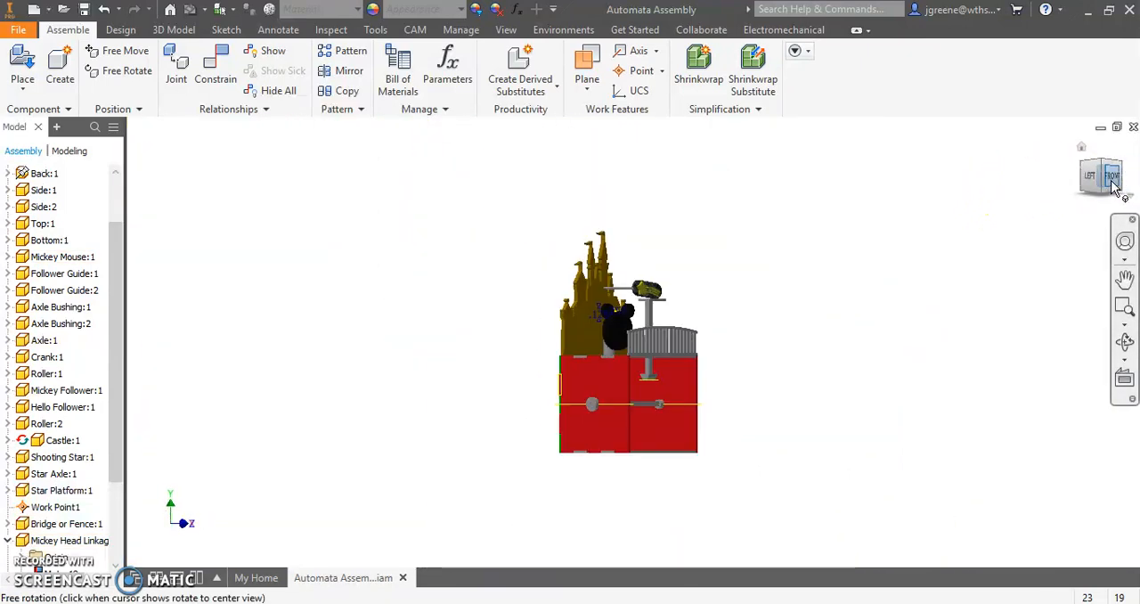
left_click(1113, 182)
scroll(596, 325, "down", 3)
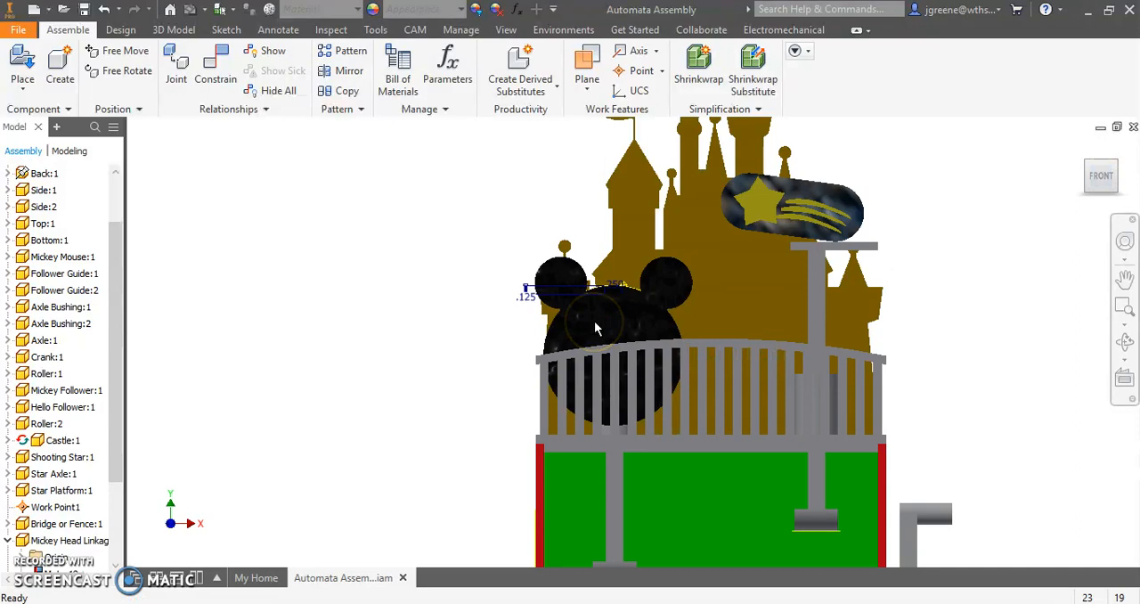
middle_click_drag(597, 330, 530, 293)
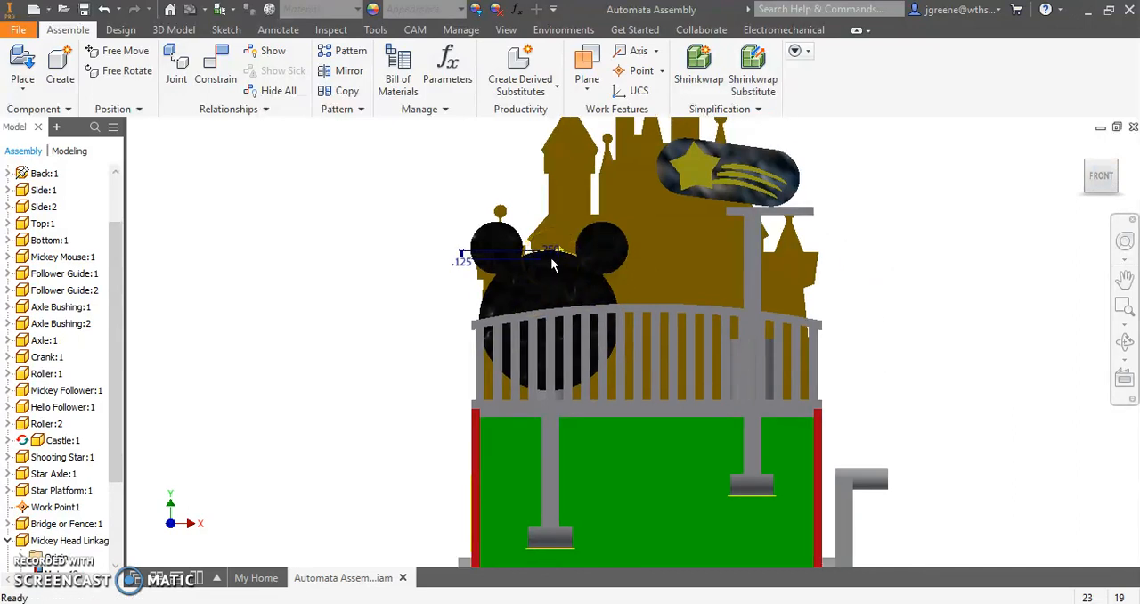
middle_click_drag(571, 383, 651, 423, "shift")
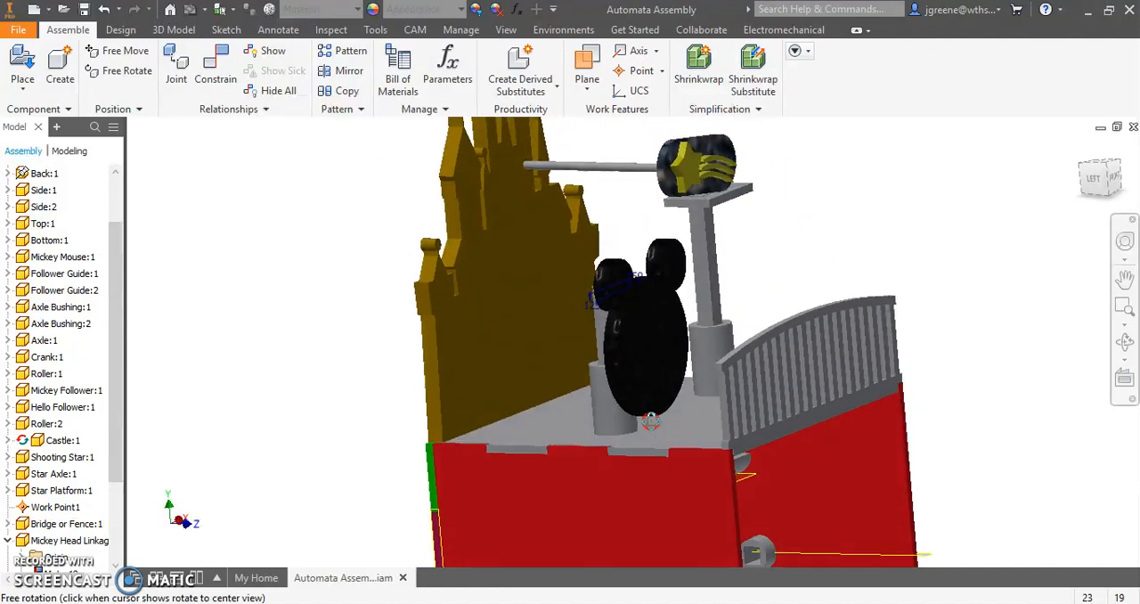
- Measure the vertical distance from the top surface of the box to the top face of the Mickey follower
left_click(387, 30)
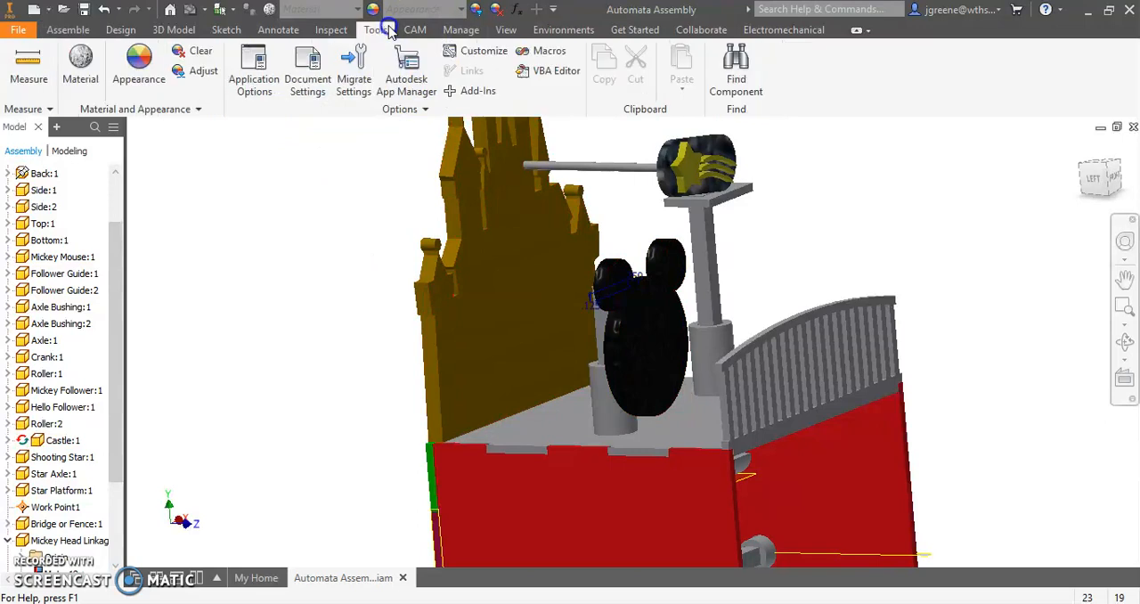
left_click(28, 64)
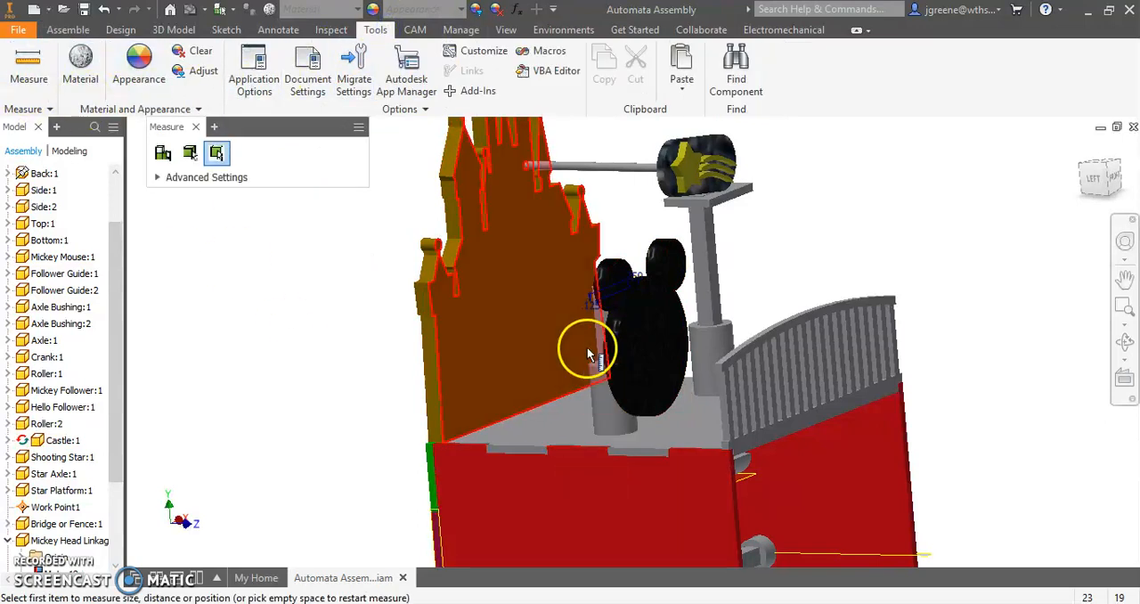
scroll(588, 355, "down", 3)
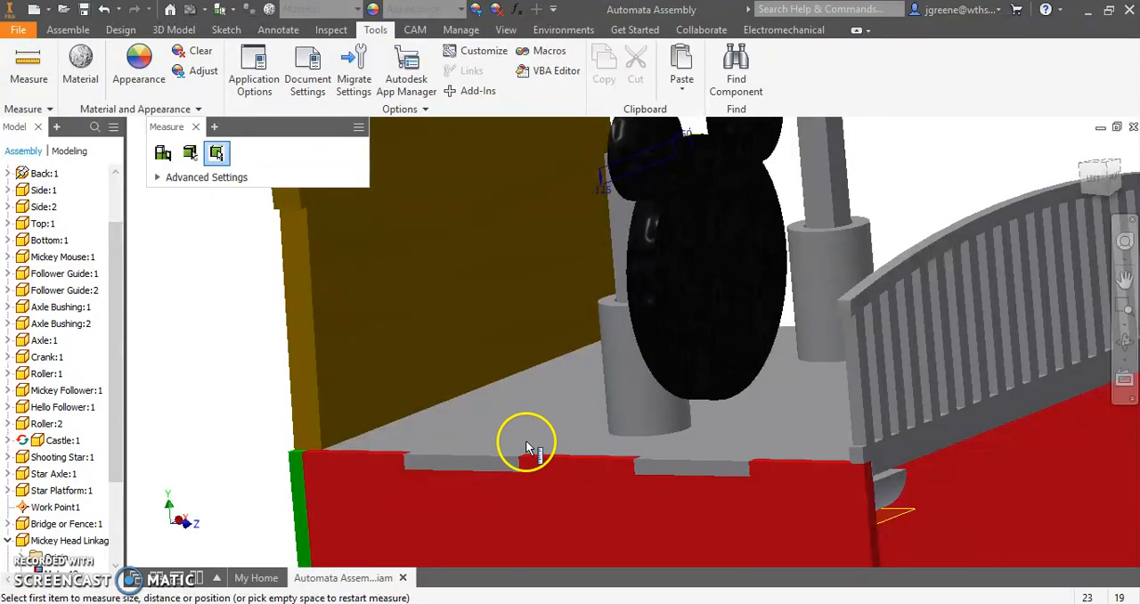
left_click(557, 424)
scroll(557, 423, "up", 3)
middle_click_drag(557, 424, 611, 333, "shift")
scroll(606, 312, "down", 5)
left_click(565, 369)
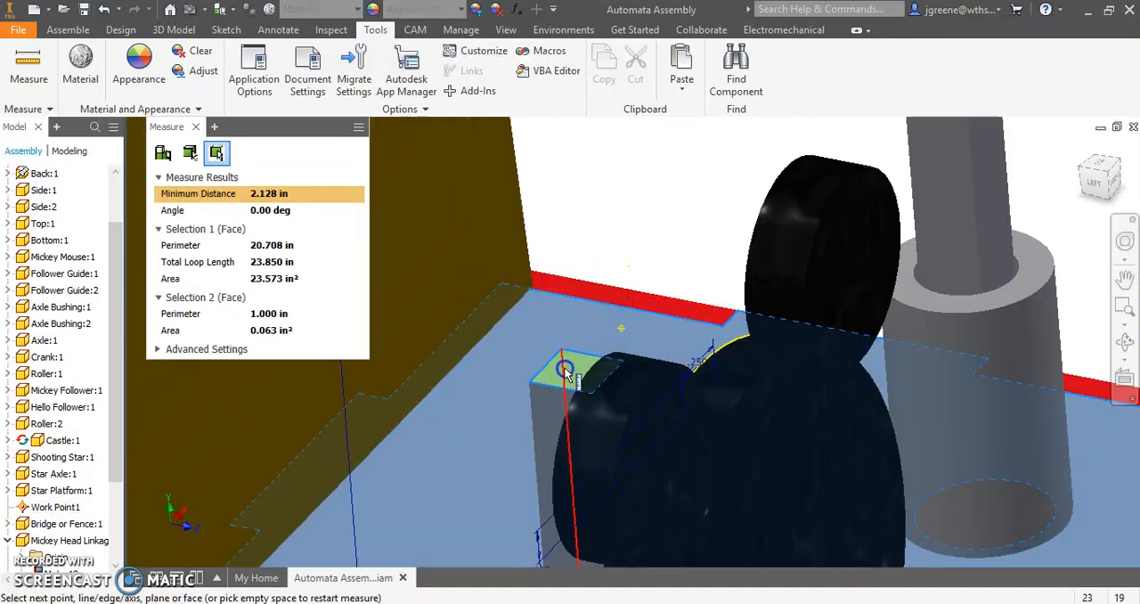
scroll(565, 370, "up", 5)
middle_click_drag(524, 414, 526, 388, "shift")
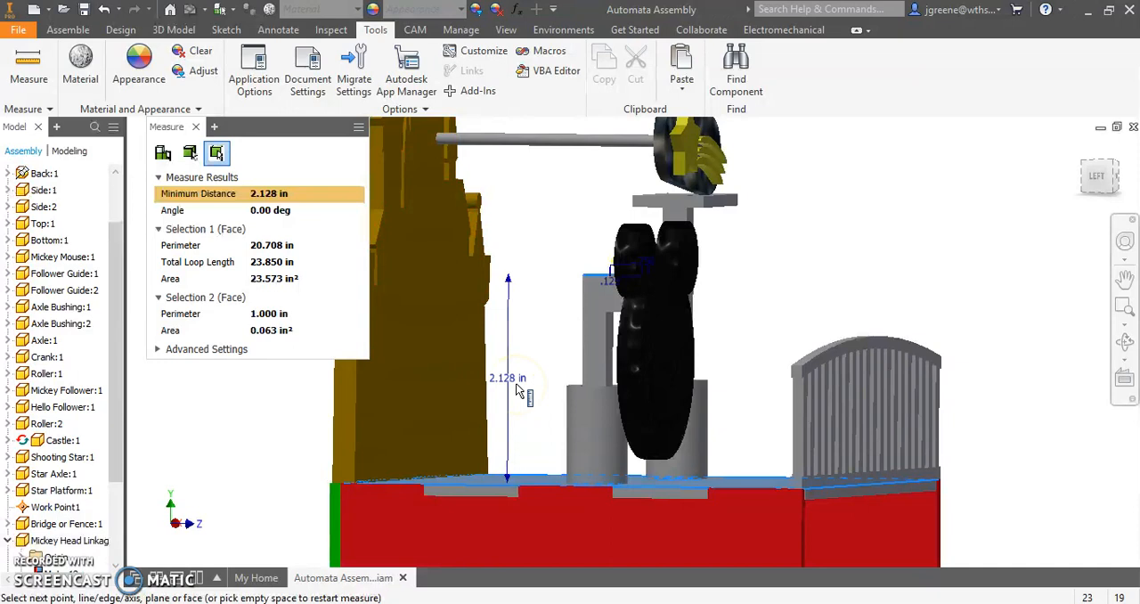
scroll(643, 464, "down", 3)
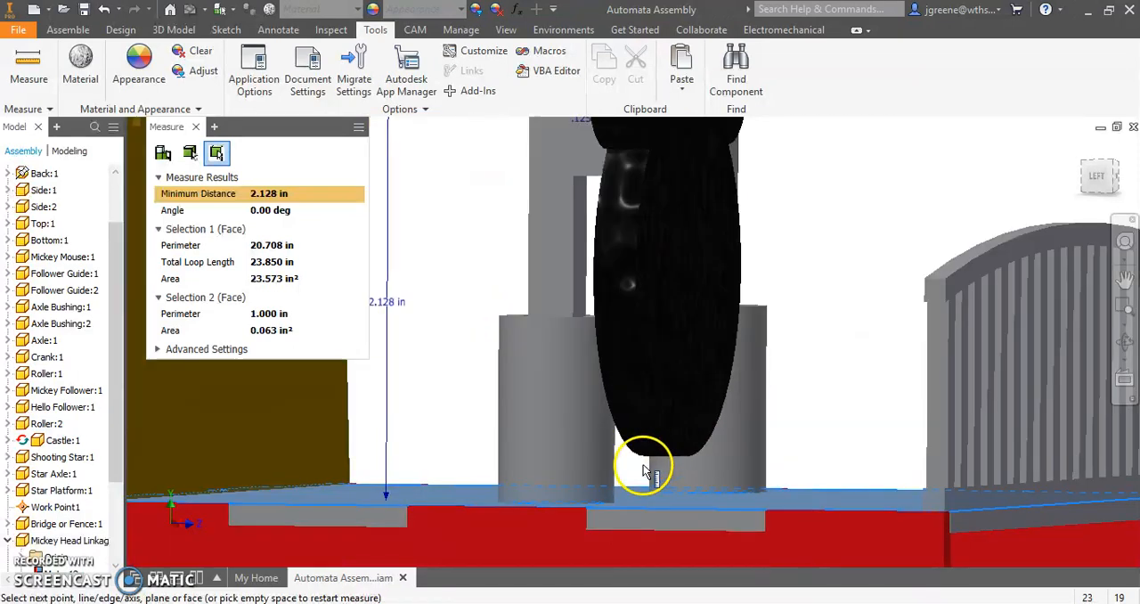
middle_click_drag(439, 367, 563, 381)
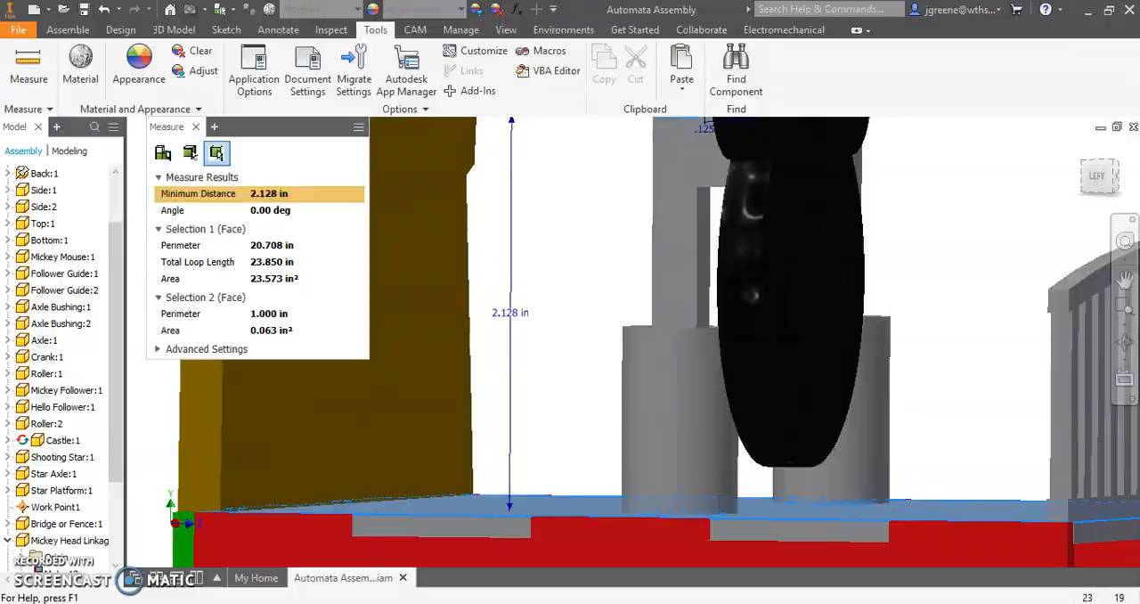
- Switch to the Automata CAM Design spreadsheet in the browser and make a copy named Mickey Automata CAM Design
left_click(221, 603)
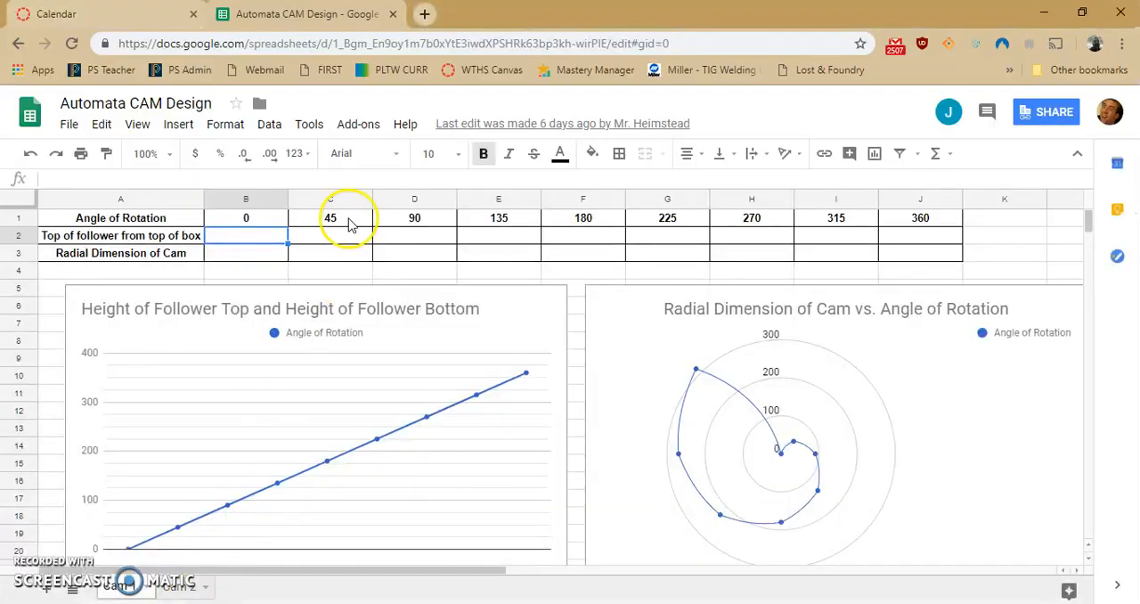
left_click(77, 127)
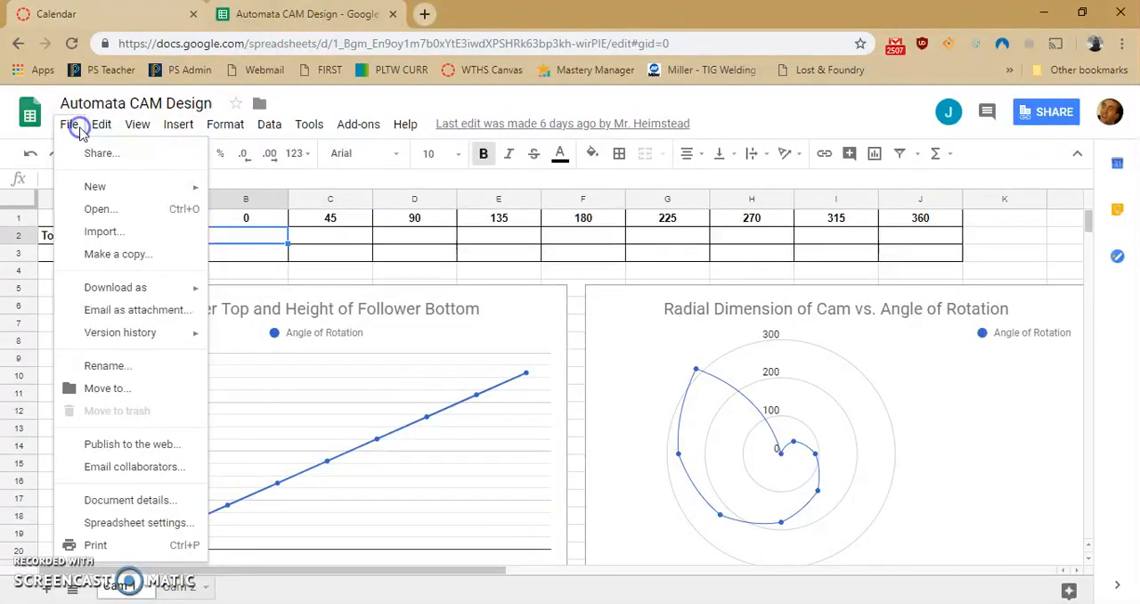
left_click(107, 254)
left_click(465, 291)
left_click_drag(465, 292, 428, 290)
type("Mik Automata CAM Design")
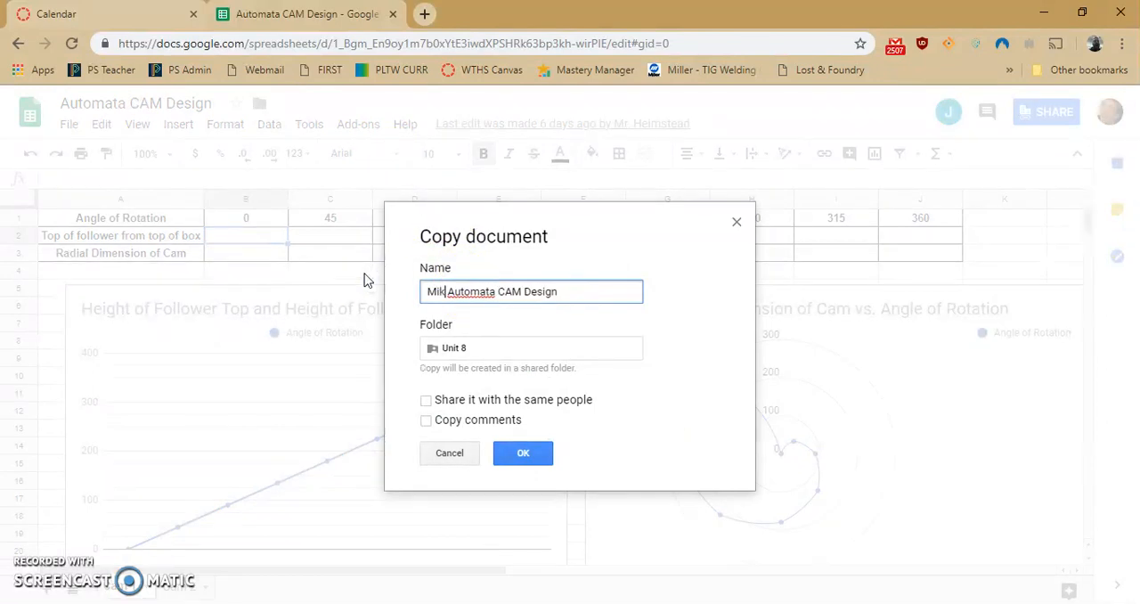
key("BackSpace")
type("ckey")
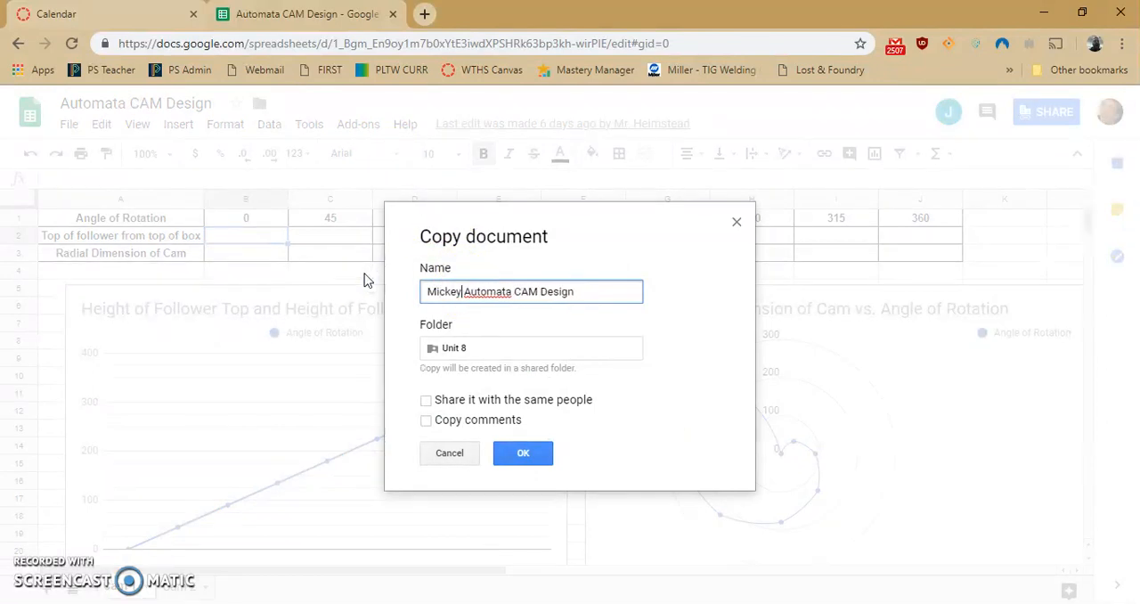
left_click(541, 456)
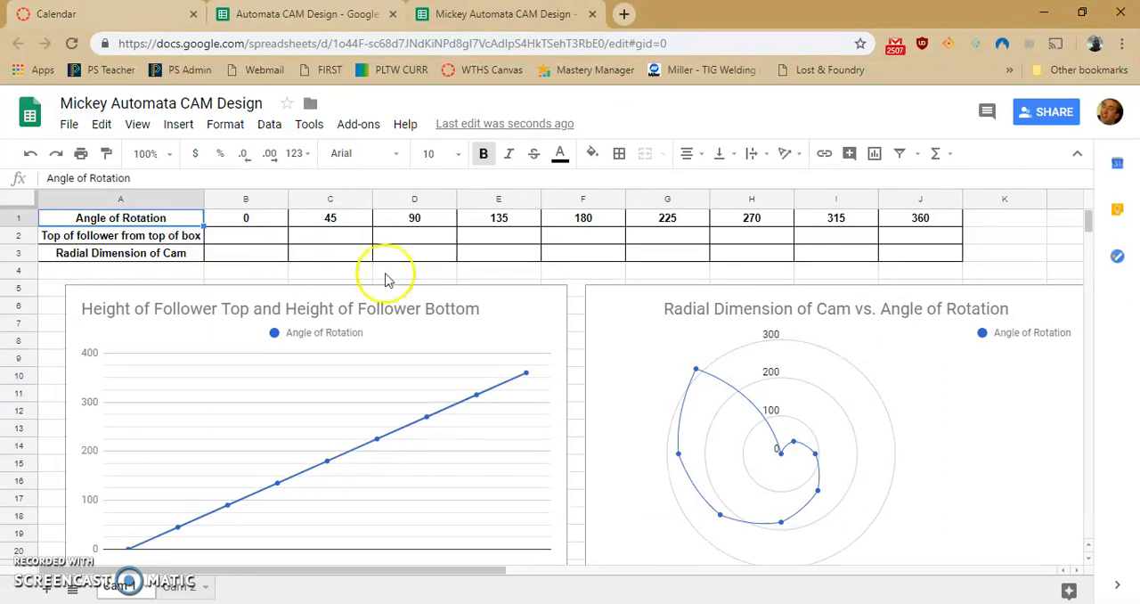
- Enter 2.125 as the top of follower from top of box at 180 degrees rotation
left_click(569, 243)
type("2.125")
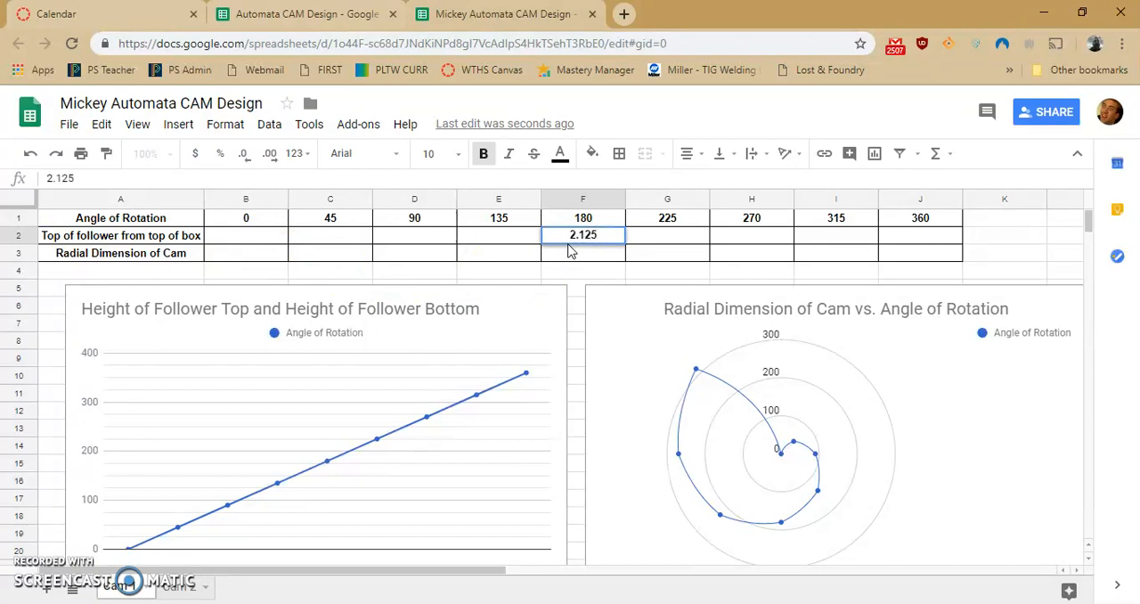
key("Left")
left_click(567, 241)
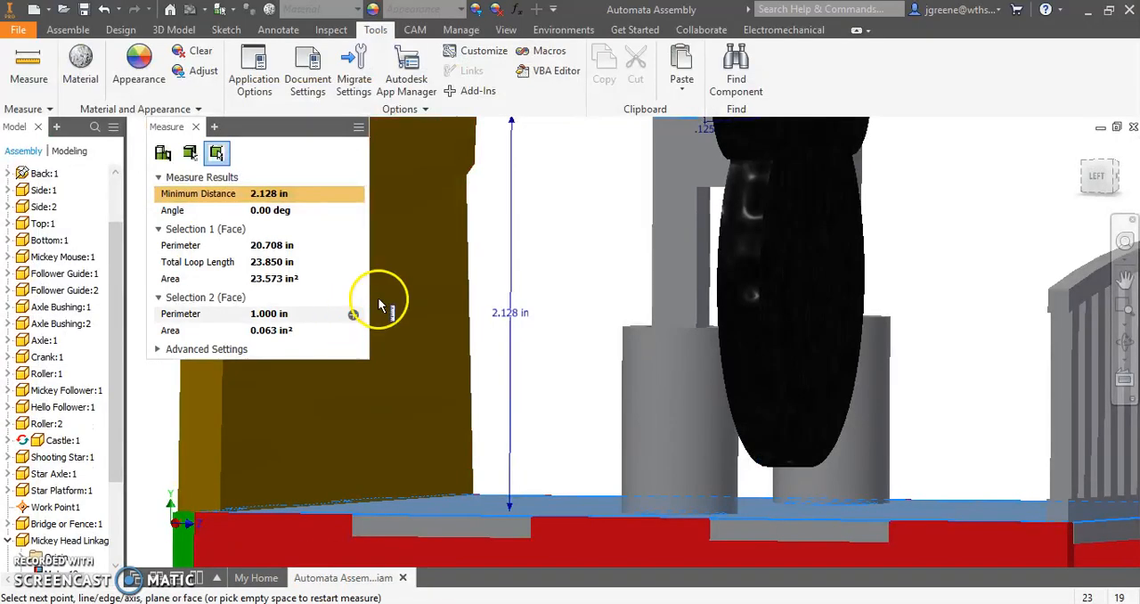
- Switch back to Inventor, close the measurement, and raise Mickey Mouse until the follower's roller sits just below the underside of the box top
scroll(642, 285, "down", 2)
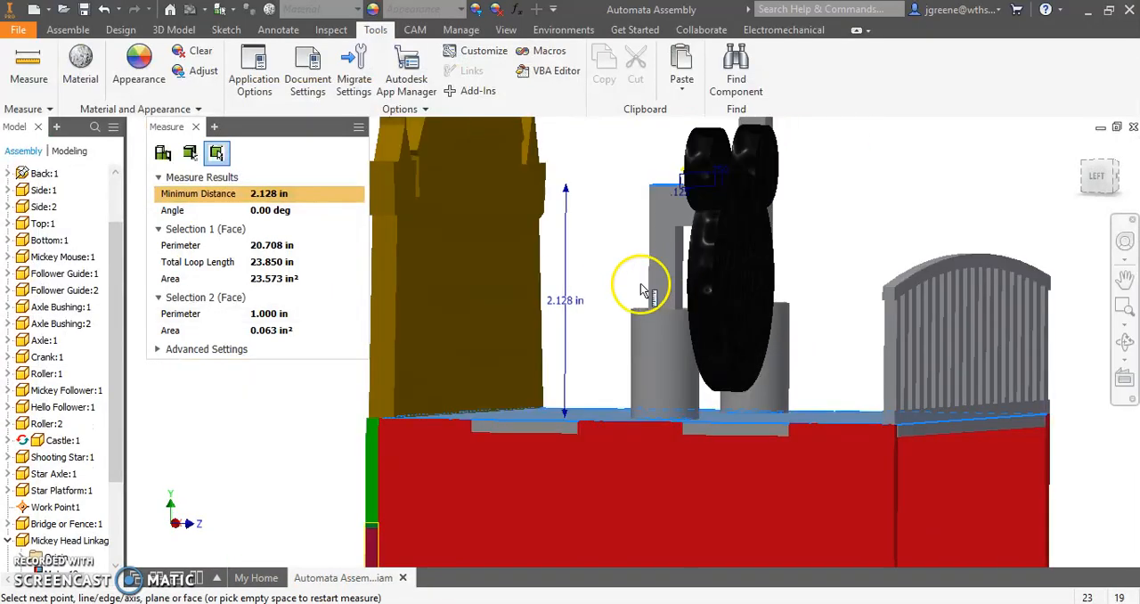
left_click(196, 127)
scroll(830, 241, "down", 2)
middle_click_drag(992, 316, 786, 304, "shift")
left_click(1094, 176)
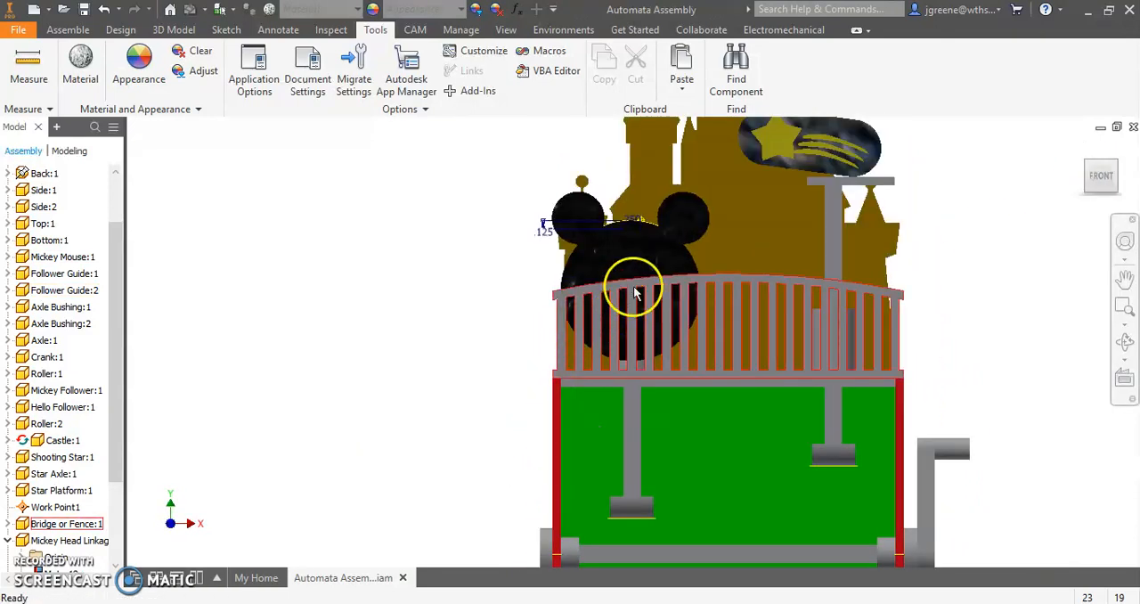
left_click_drag(638, 266, 652, 155)
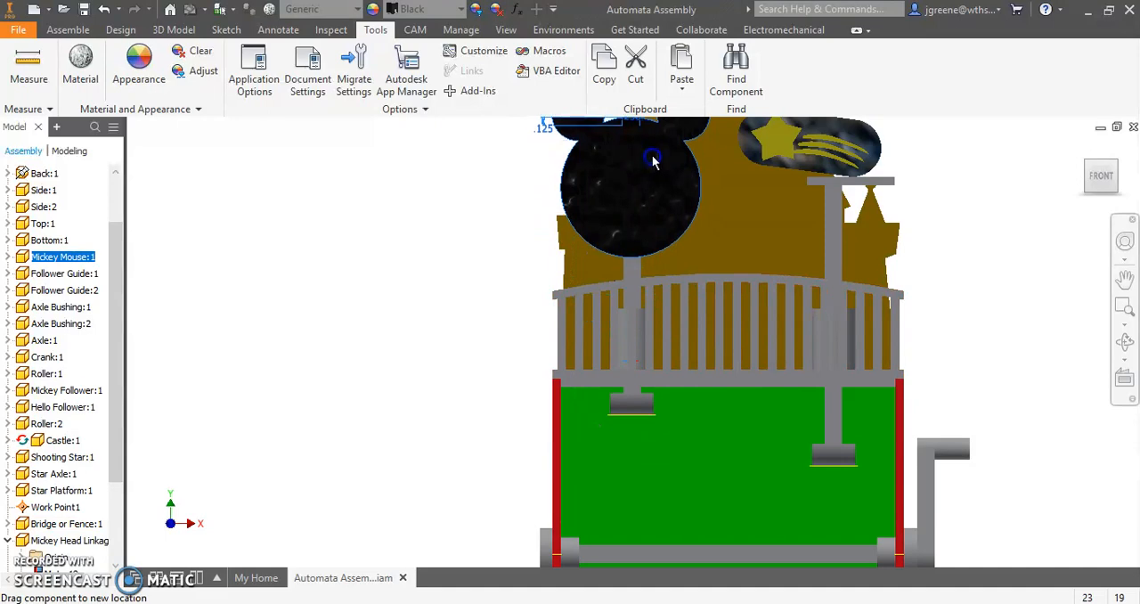
middle_click_drag(507, 275, 535, 269, "shift")
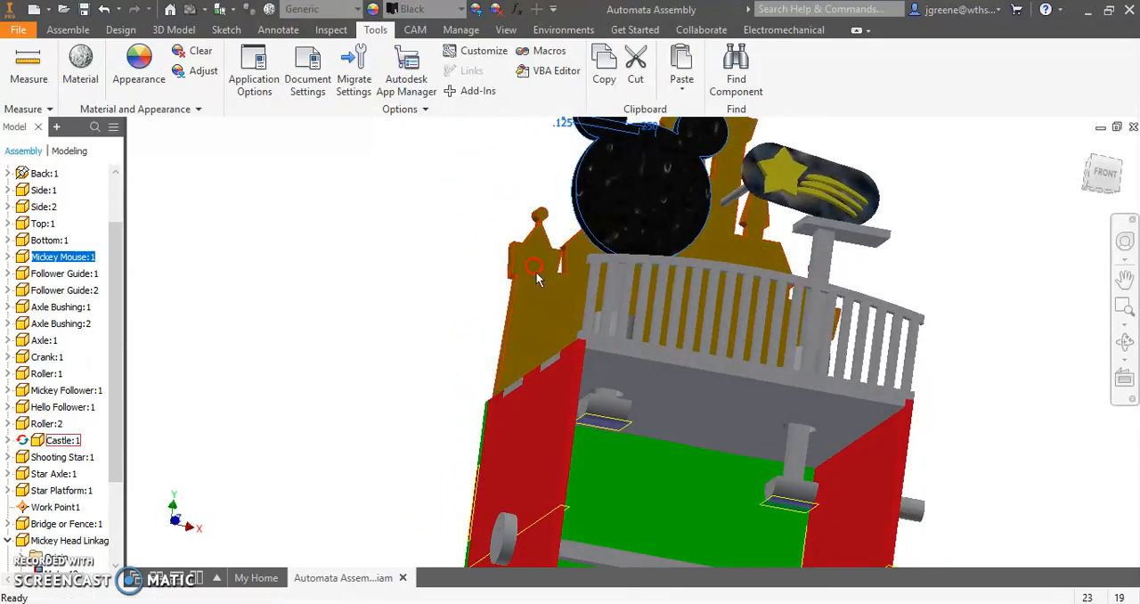
scroll(613, 423, "down", 3)
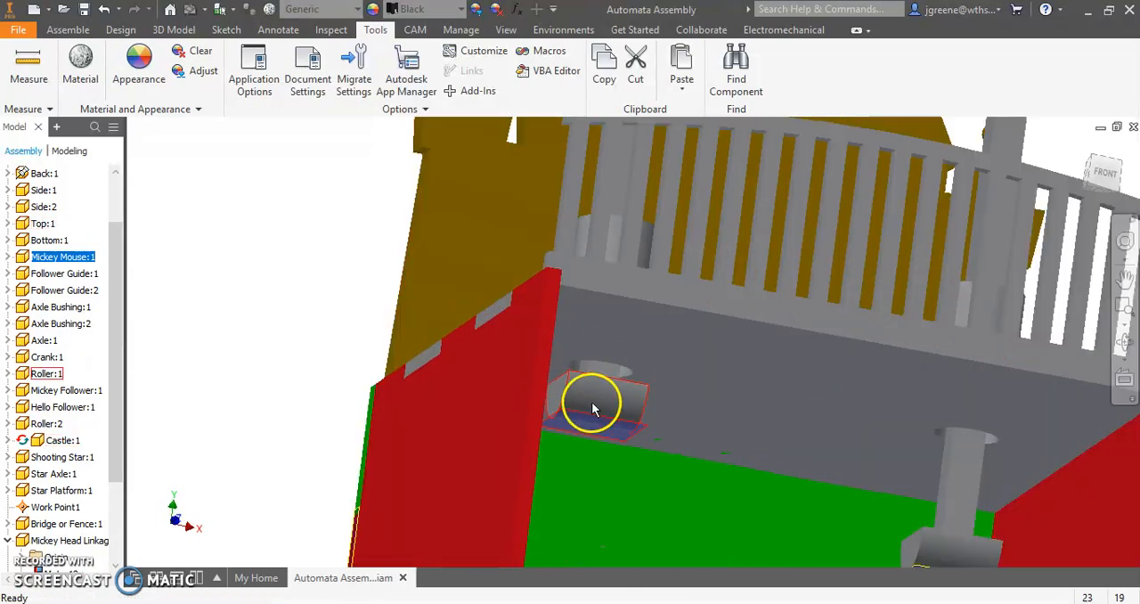
mouse_move(598, 403)
middle_mouse_down("shift")
mouse_move(591, 415)
mouse_move(590, 401)
middle_mouse_up("shift")
middle_click_drag(688, 375, 510, 359, "shift")
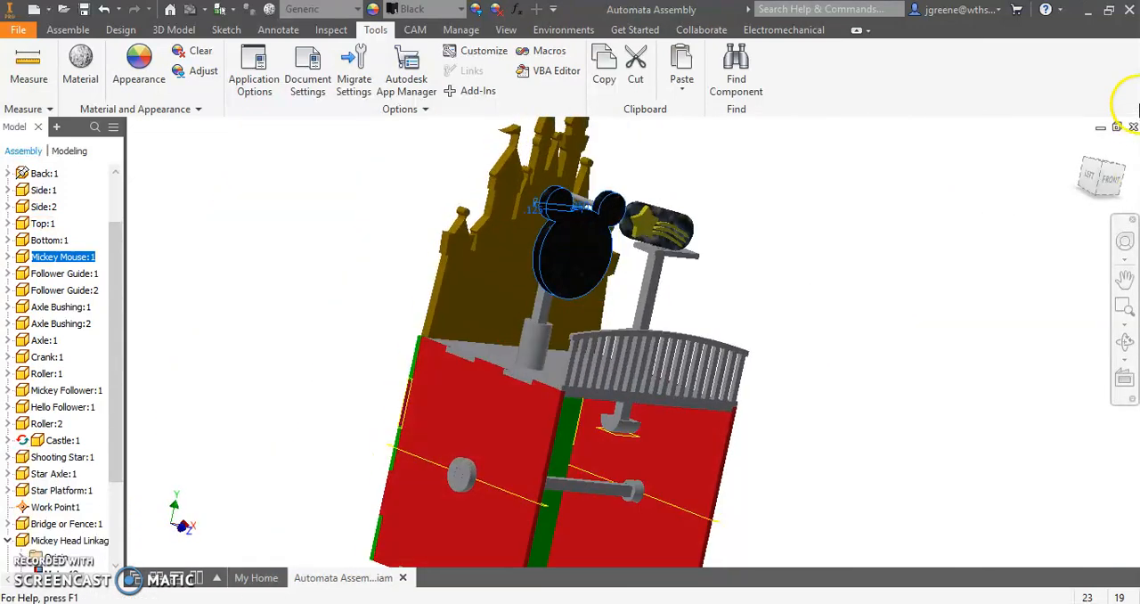
- Lower Mickey Mouse slightly so the bottom of his head sits at the fence's top rail
left_click(1119, 177)
scroll(620, 316, "down", 3)
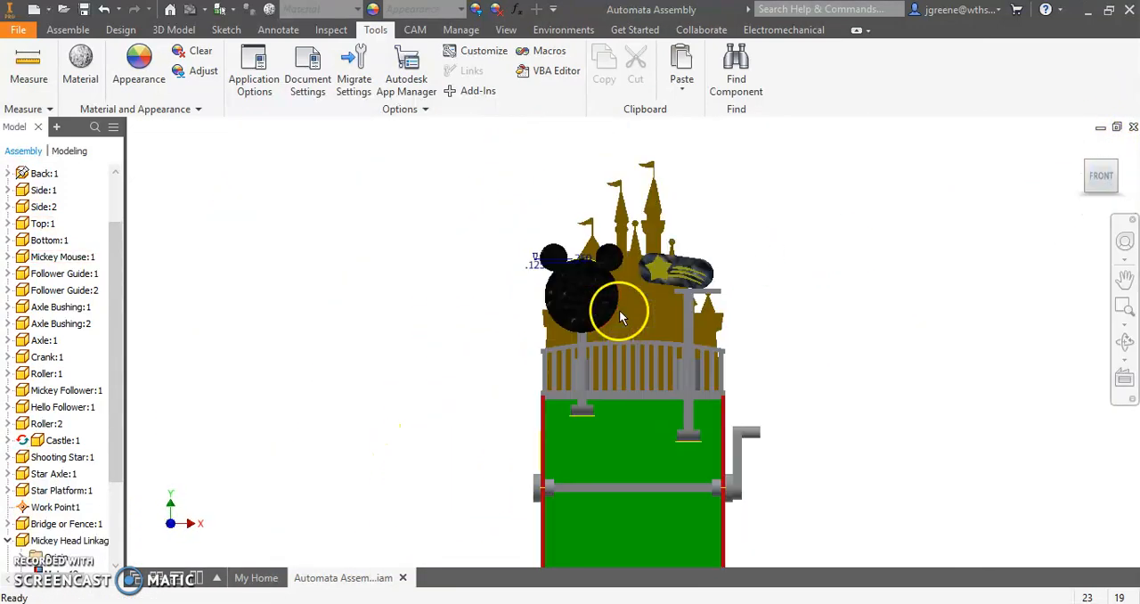
left_click(582, 297)
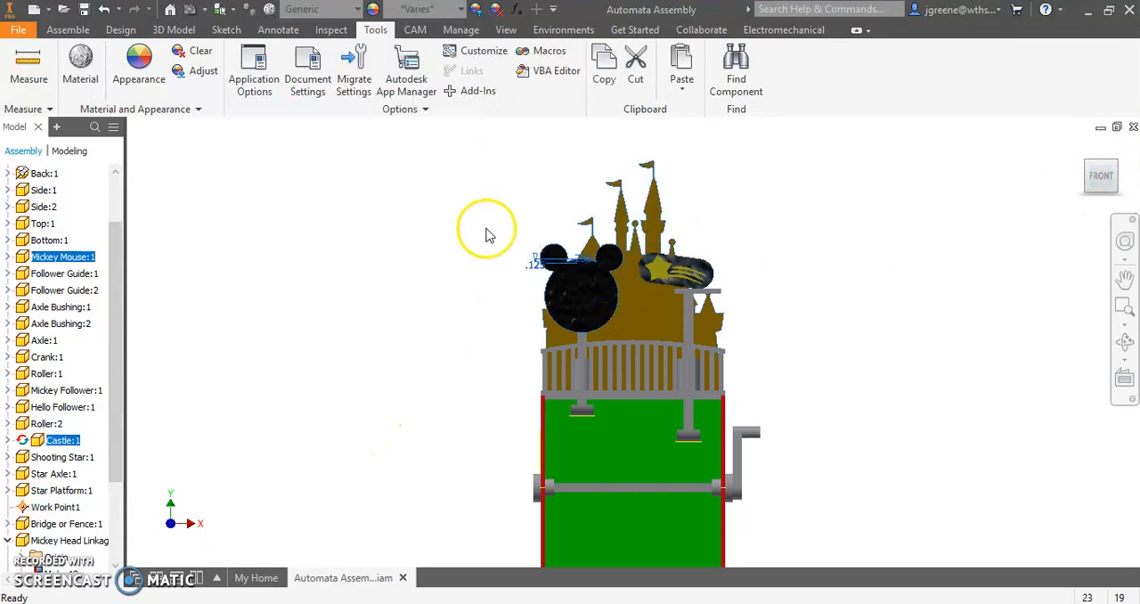
left_click_drag(575, 281, 576, 292)
left_click(472, 349)
scroll(620, 349, "down", 3)
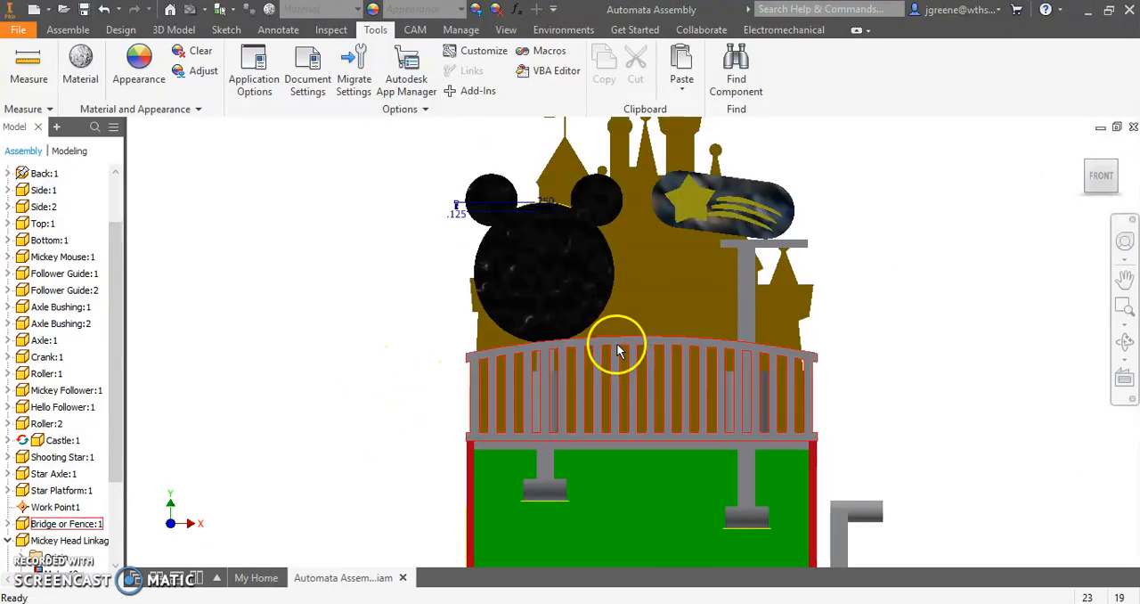
- Measure the distance from the top face of the box to the top of the Mickey follower
middle_click_drag(395, 357, 545, 353, "shift")
left_click(29, 67)
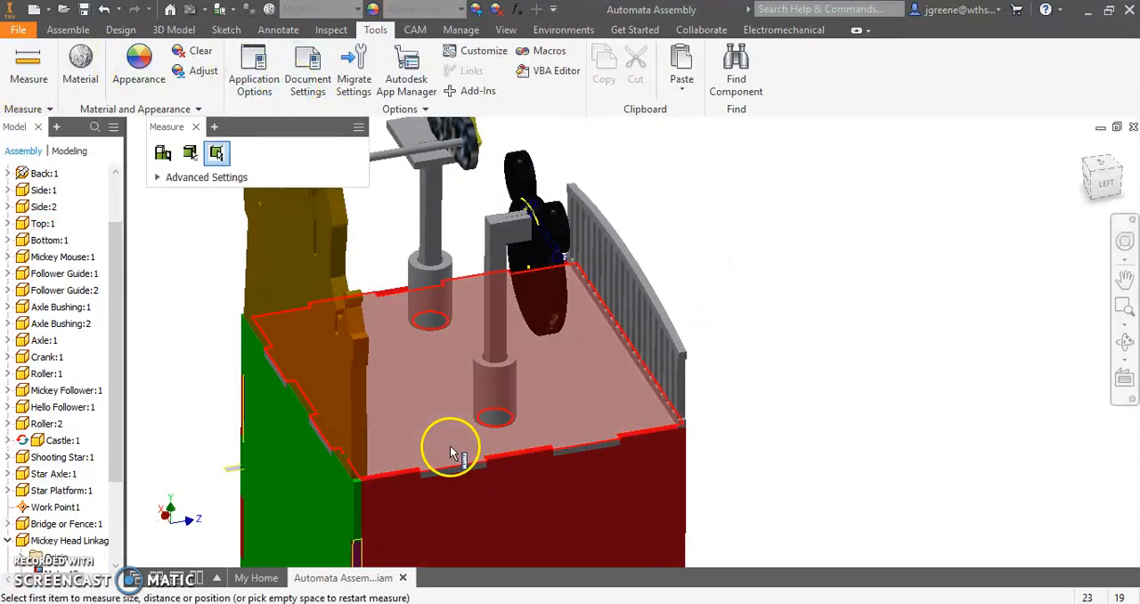
left_click(426, 421)
scroll(527, 229, "down", 4)
left_click(401, 205)
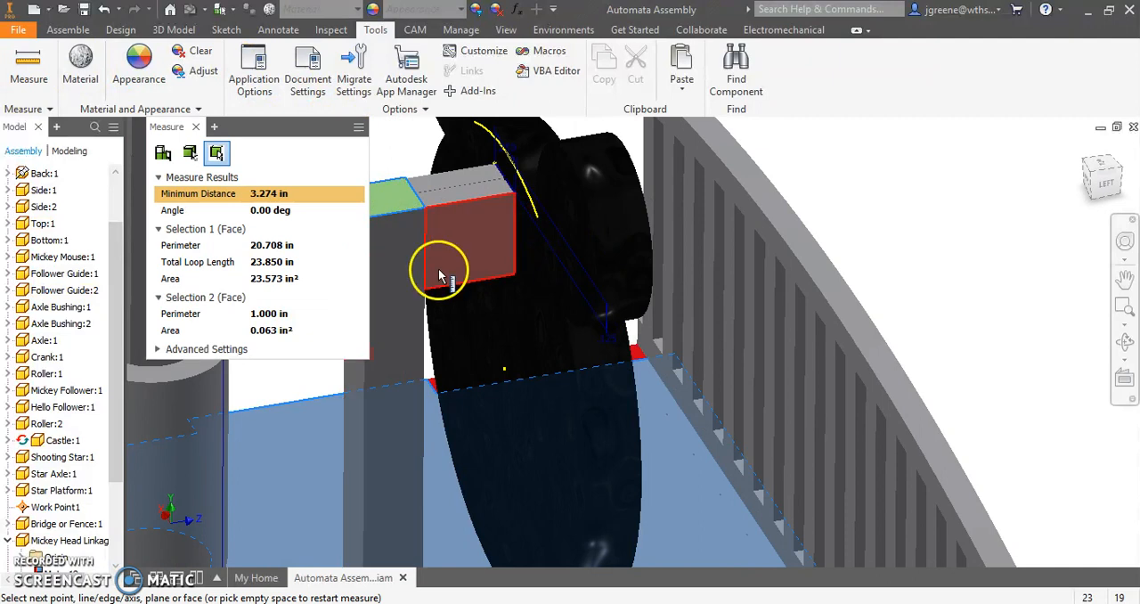
scroll(446, 296, "up", 4)
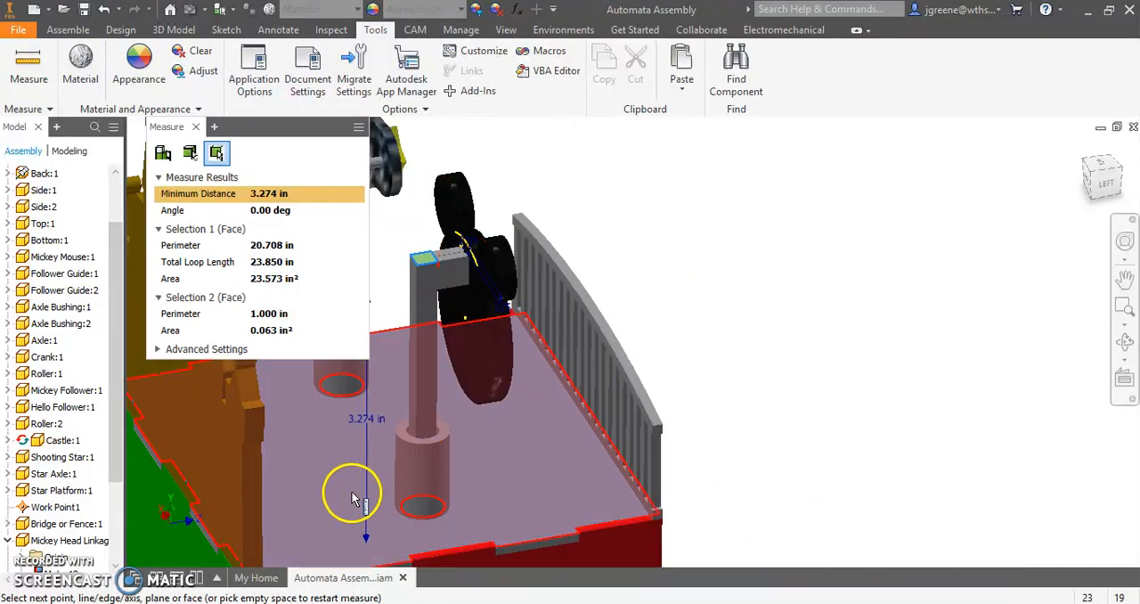
- Switch to the Mickey Automata CAM Design spreadsheet and enter 3.25 as the top of follower from top of box at 0 degrees
mouse_move(204, 579)
left_click(204, 510)
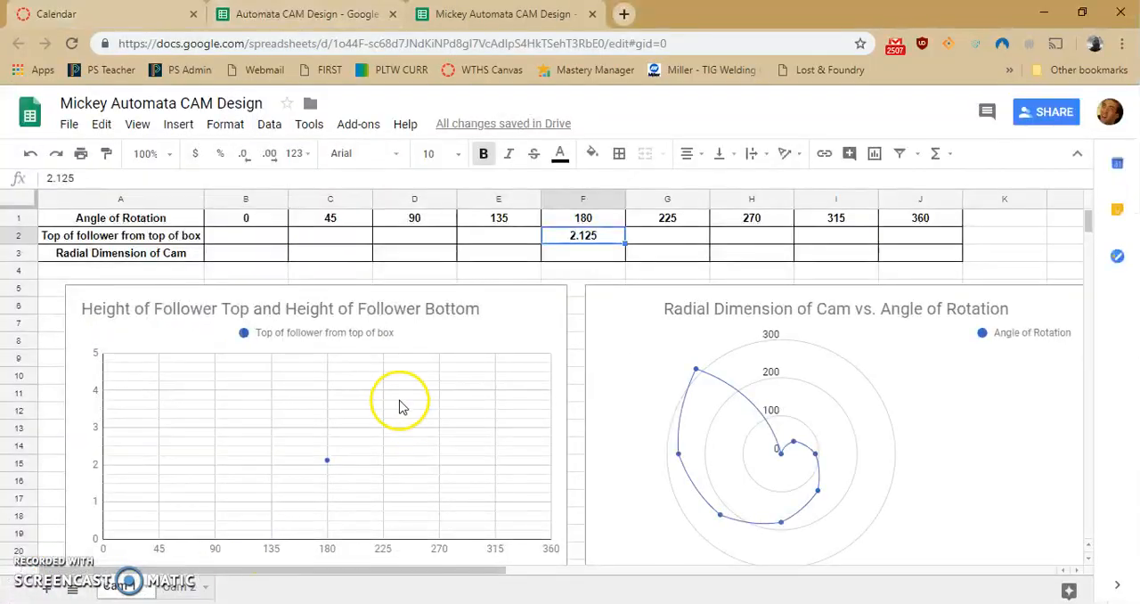
left_click(253, 241)
type("3.25")
key("Tab")
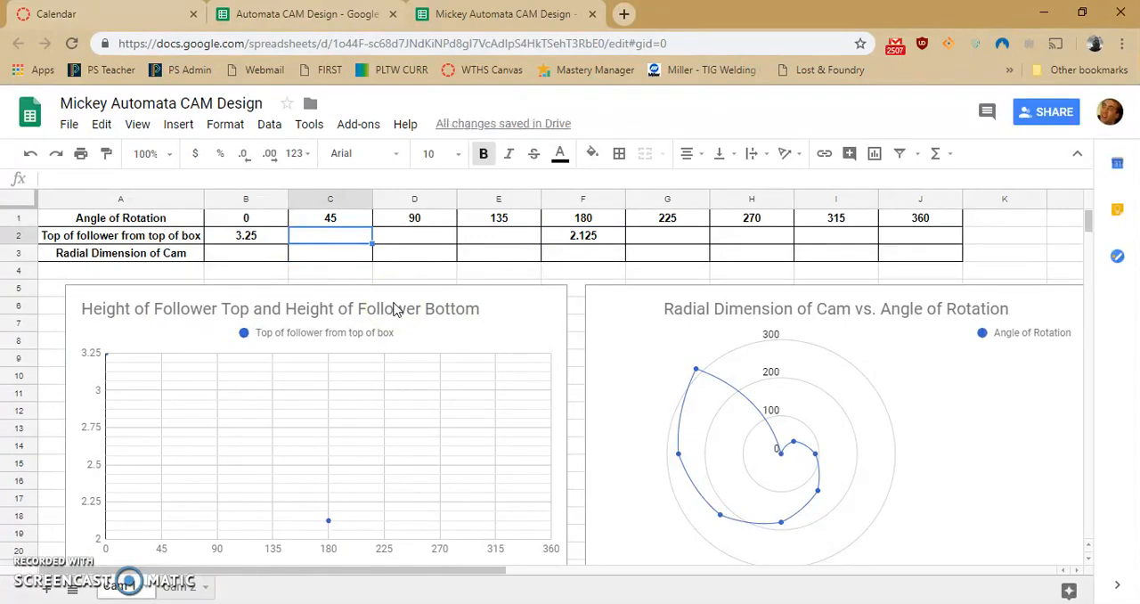
- Switch back to Inventor, close the measurement, and raise Mickey Mouse so his head clears the fence
left_click(404, 313)
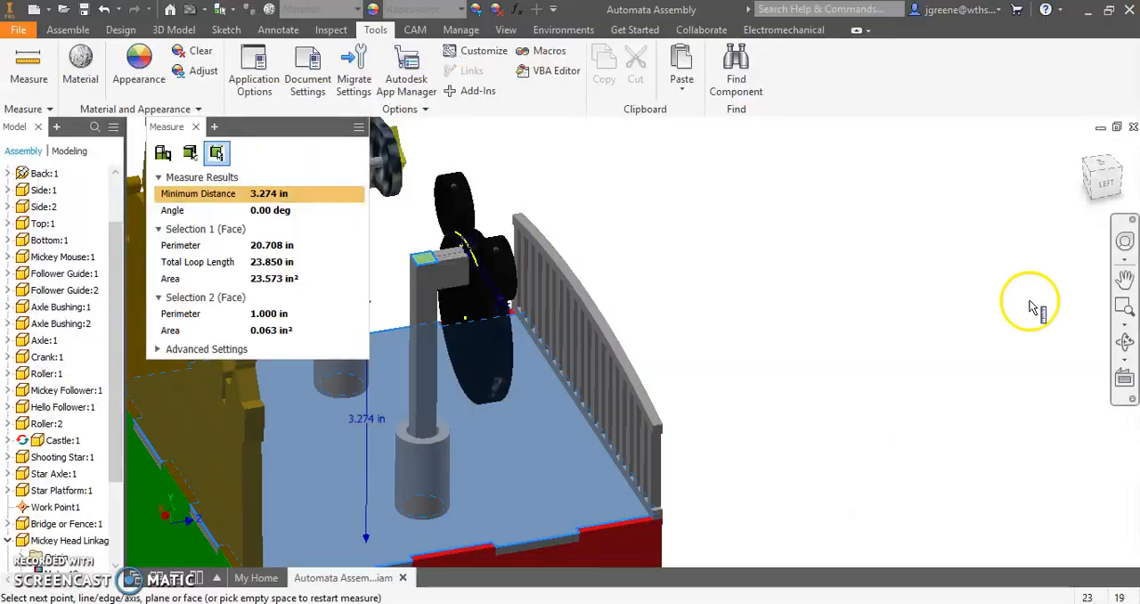
key("Escape")
middle_click_drag(862, 301, 633, 293, "shift")
left_click_drag(575, 257, 598, 237)
- Switch to the spreadsheet and set the top of follower from top of box to 2.125 at 0 degrees and 3.25 at 180 degrees
left_click(198, 578)
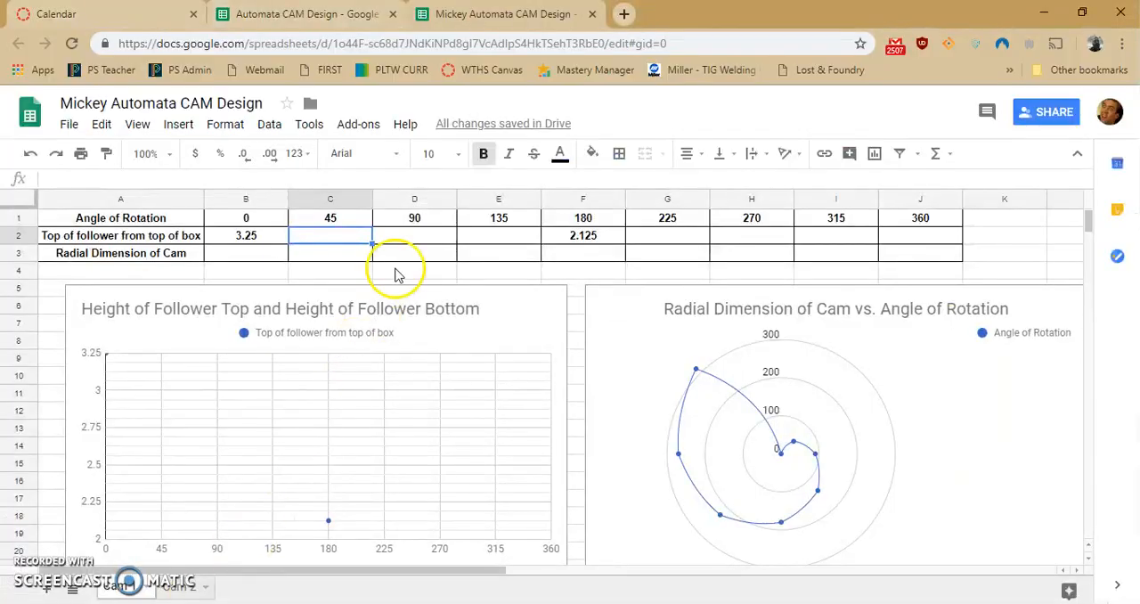
left_click(263, 237)
type("2.")
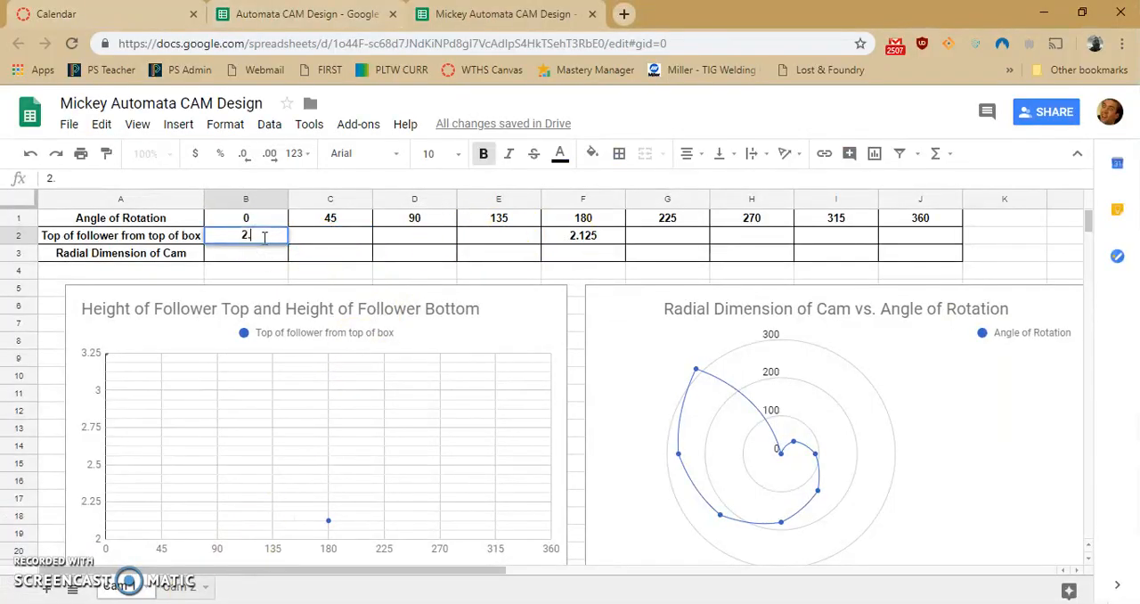
type("125")
key("Tab")
key("Tab")
key("Tab")
key("Tab")
type("3.2")
left_click(256, 238)
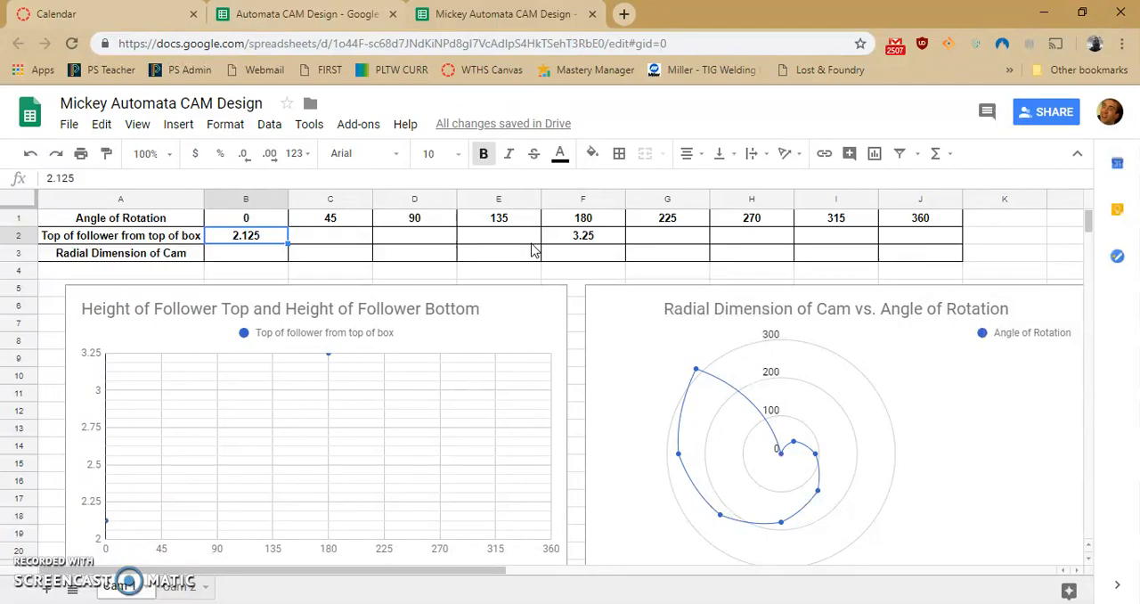
- Switch to Inventor, show the assembly from the front, and lower Mickey Mouse until his head slightly overlaps the fence's top rail
key("alt+Tab")
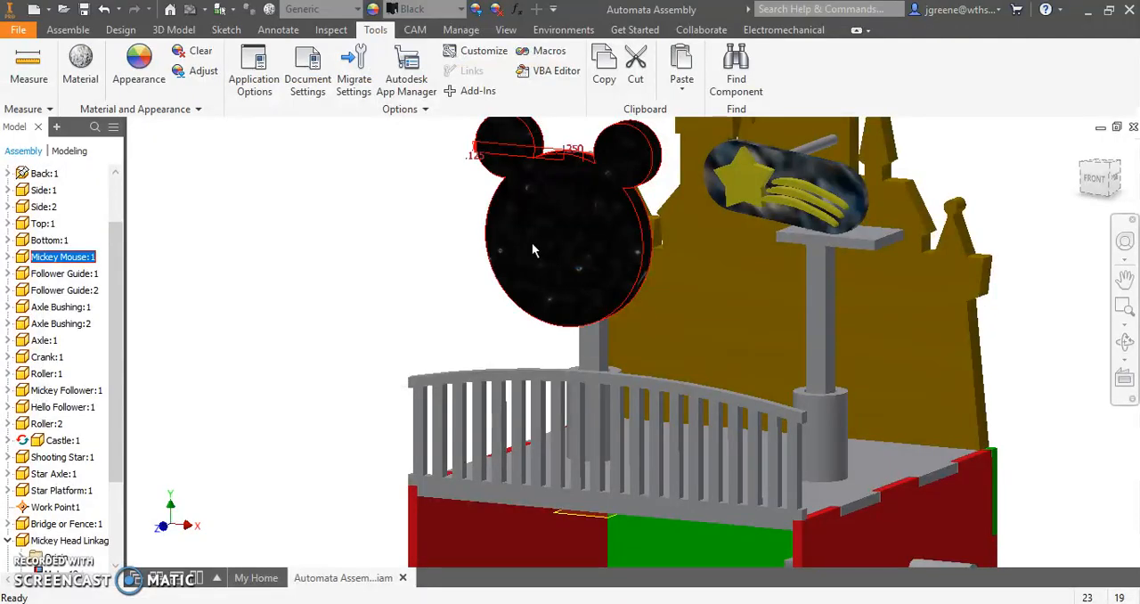
left_click(1097, 177)
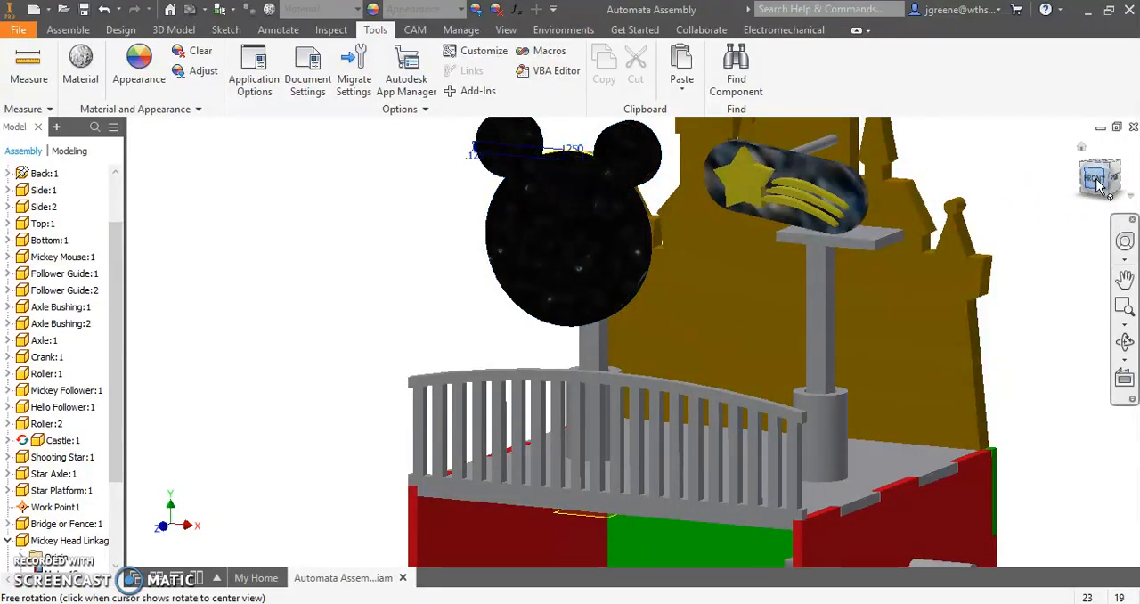
left_click(1097, 177)
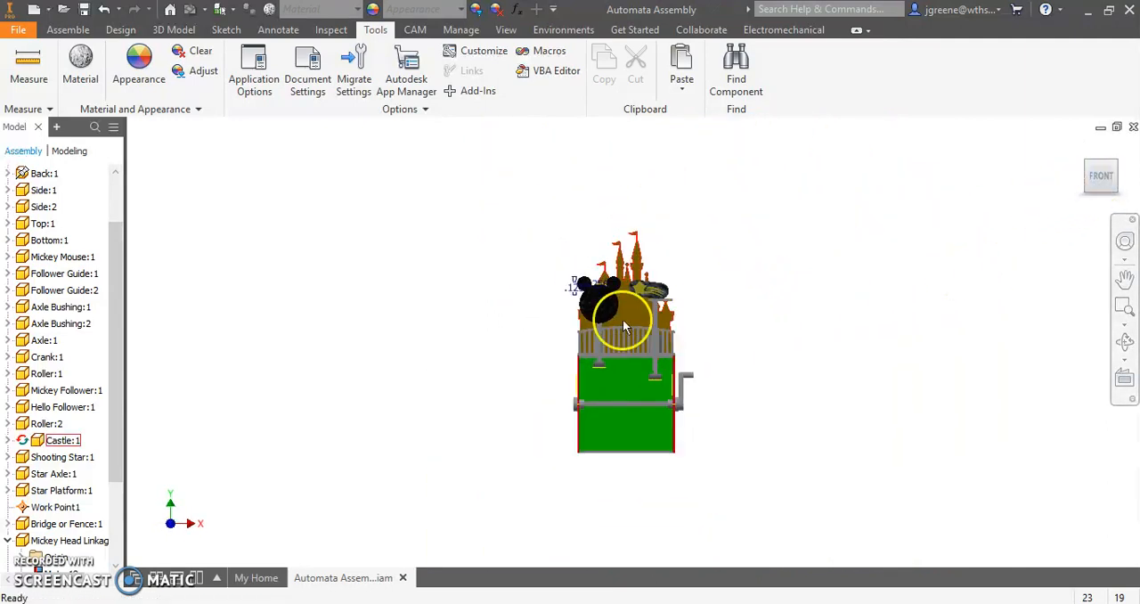
scroll(621, 316, "down", 3)
left_click_drag(588, 296, 591, 321)
left_click(333, 307)
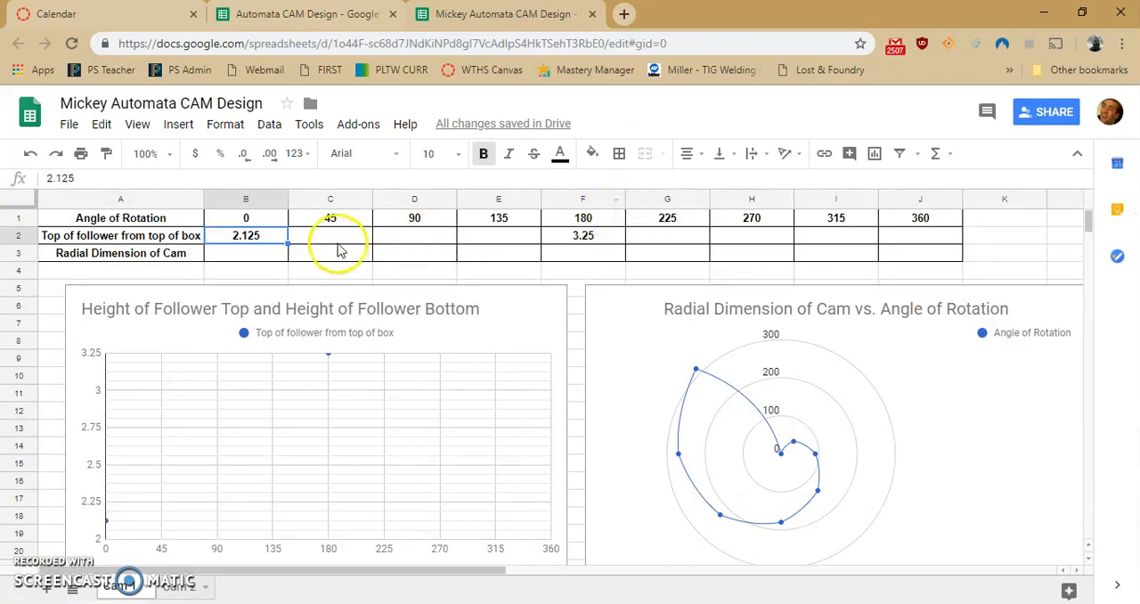
- Switch to the spreadsheet and examine the follower heights at 0 and 180 degrees and the empty cells between them
left_click(332, 237)
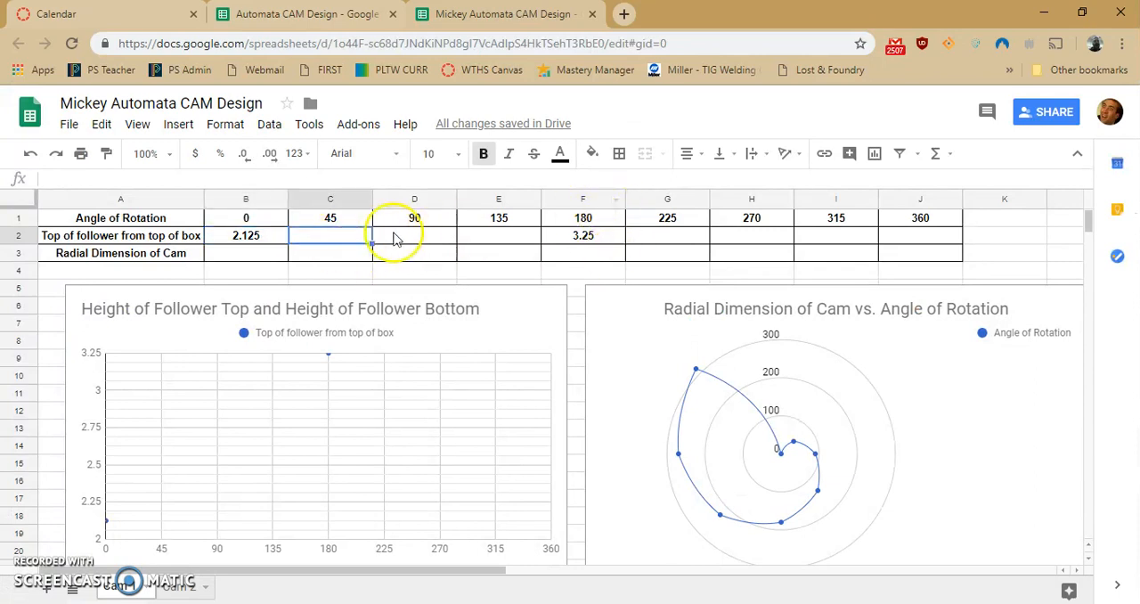
left_click(517, 237)
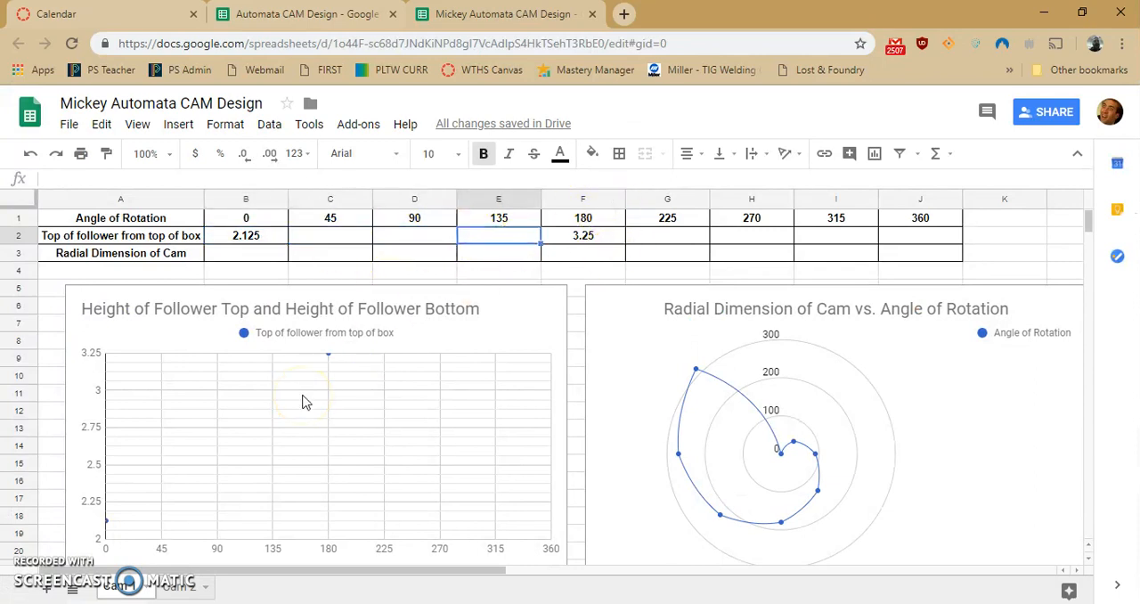
left_click(386, 237)
left_click(501, 239)
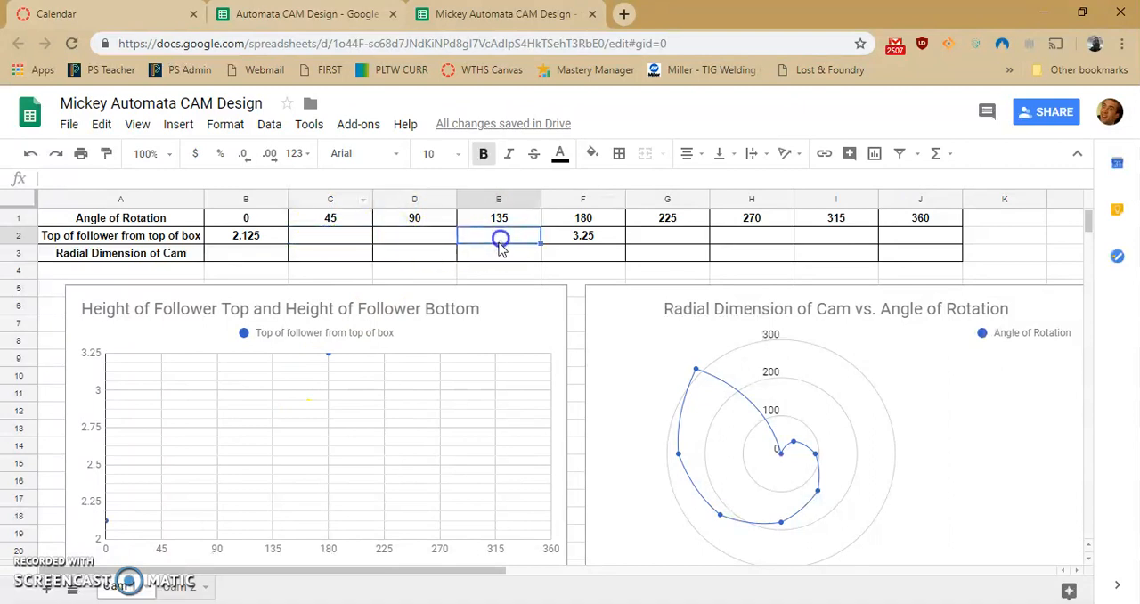
left_click(263, 237)
left_click(585, 241)
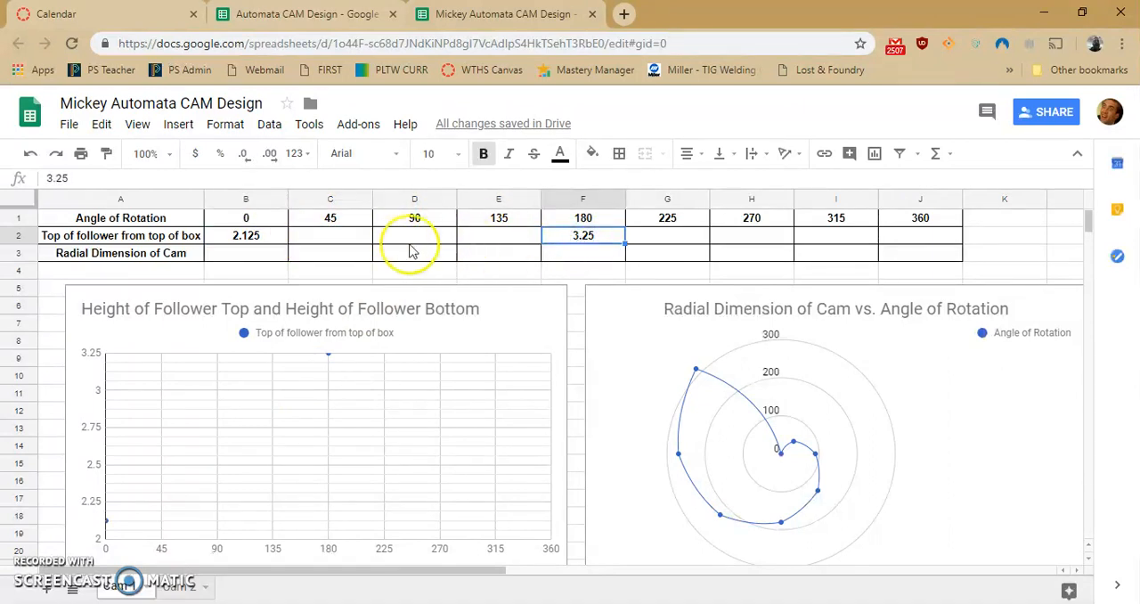
left_click(344, 237)
left_click(416, 237)
left_click(503, 237)
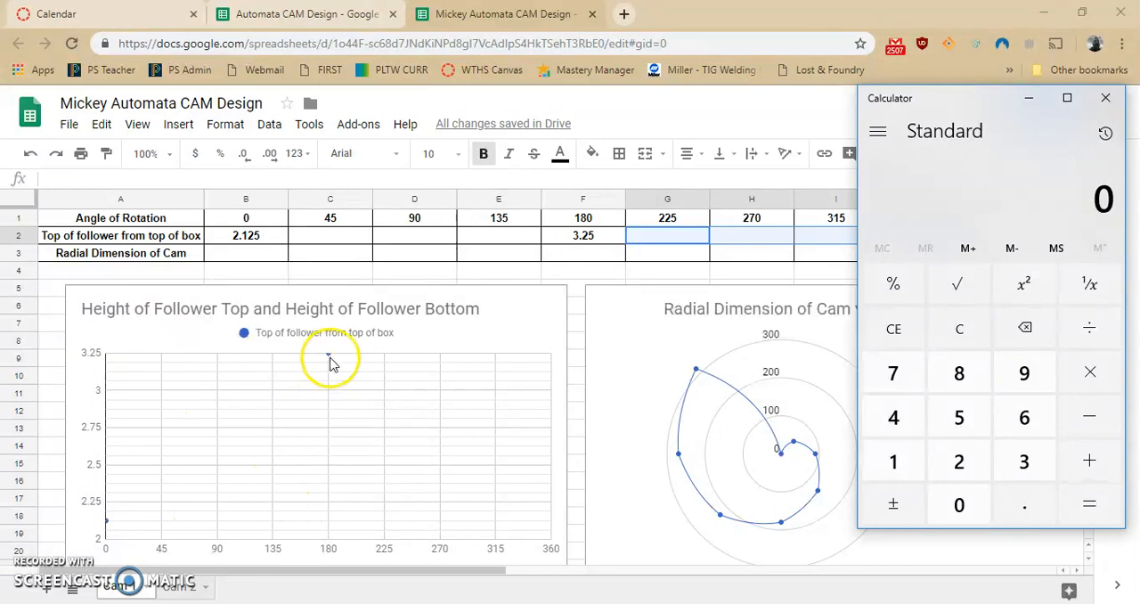
- In Calculator, subtract 2.125 from 3.25 and divide the difference by 4
type("3.2")
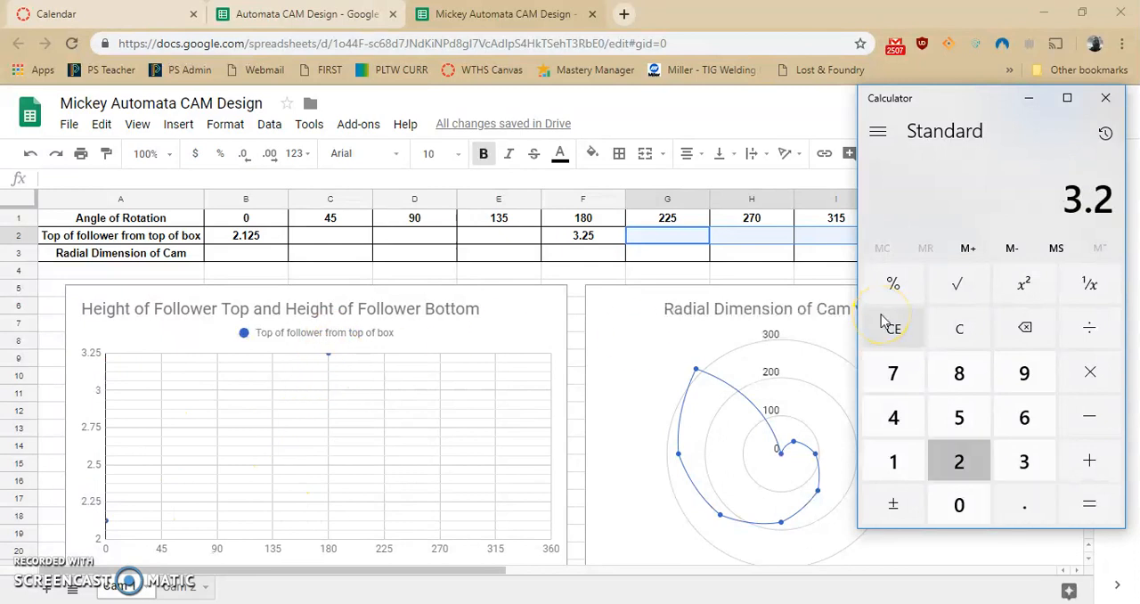
type("5-2.125")
key("Return")
key("slash")
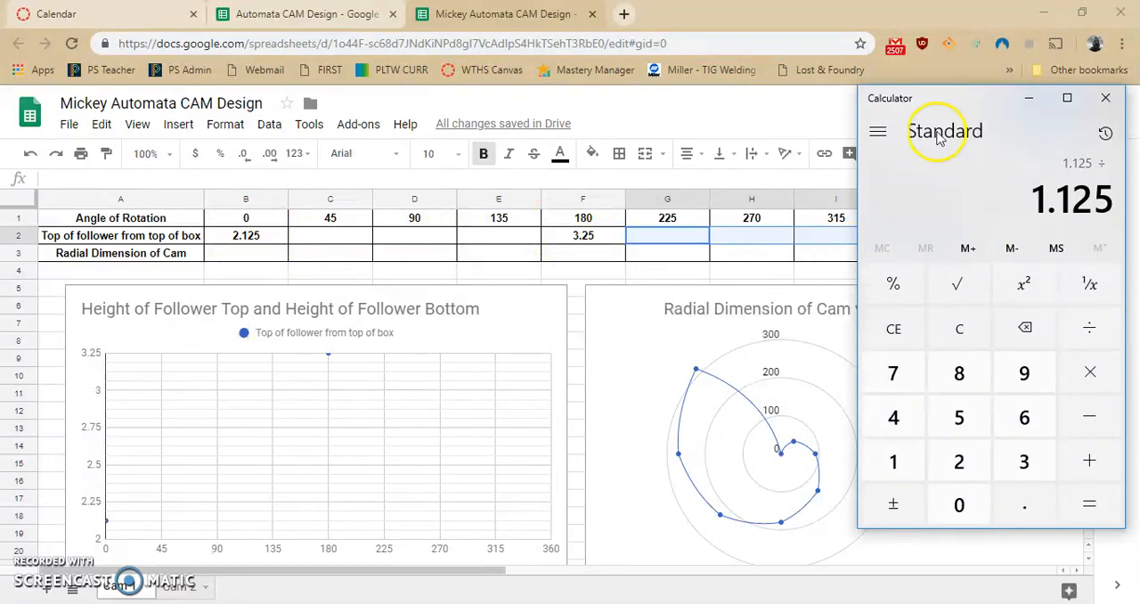
type("4")
key("Return")
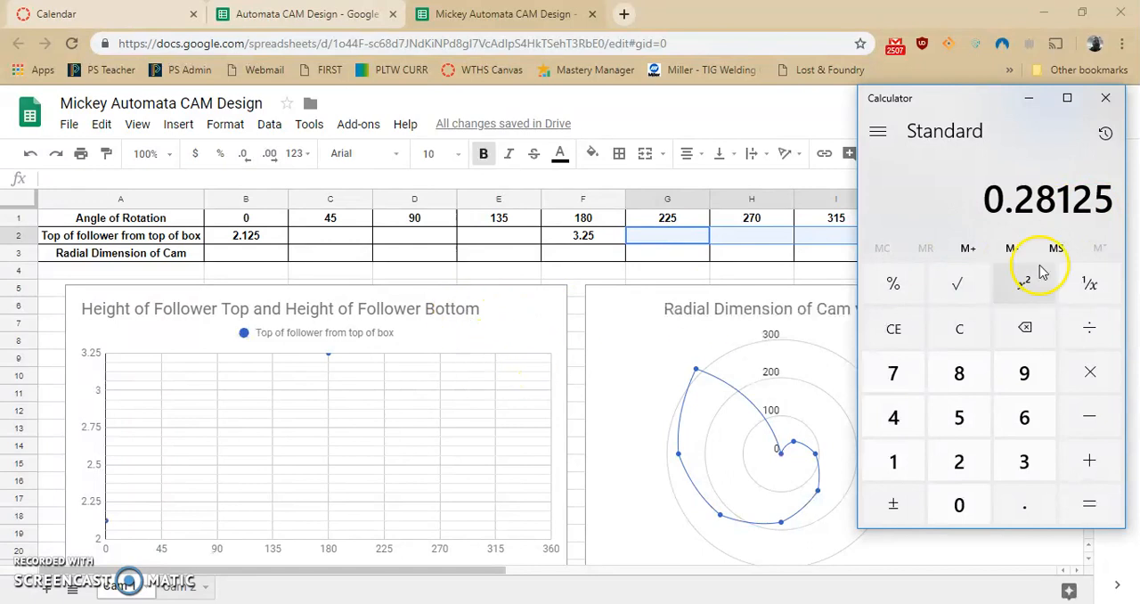
- Record the height increment 0.28125 in cell F25 below the charts of the spreadsheet
scroll(624, 389, "down", 3)
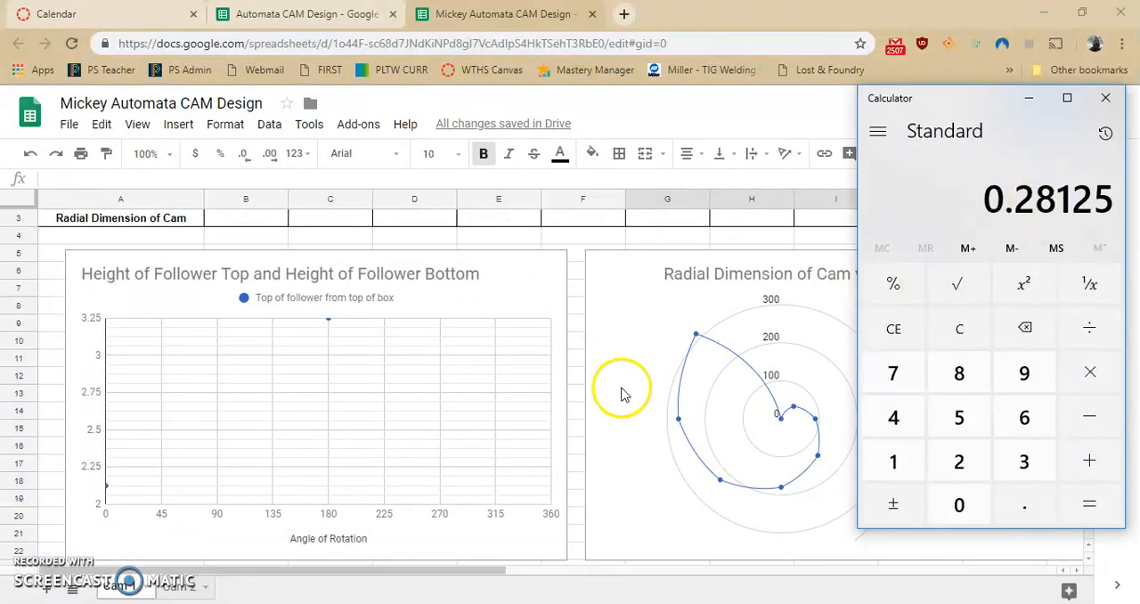
left_click(581, 515)
type(".28")
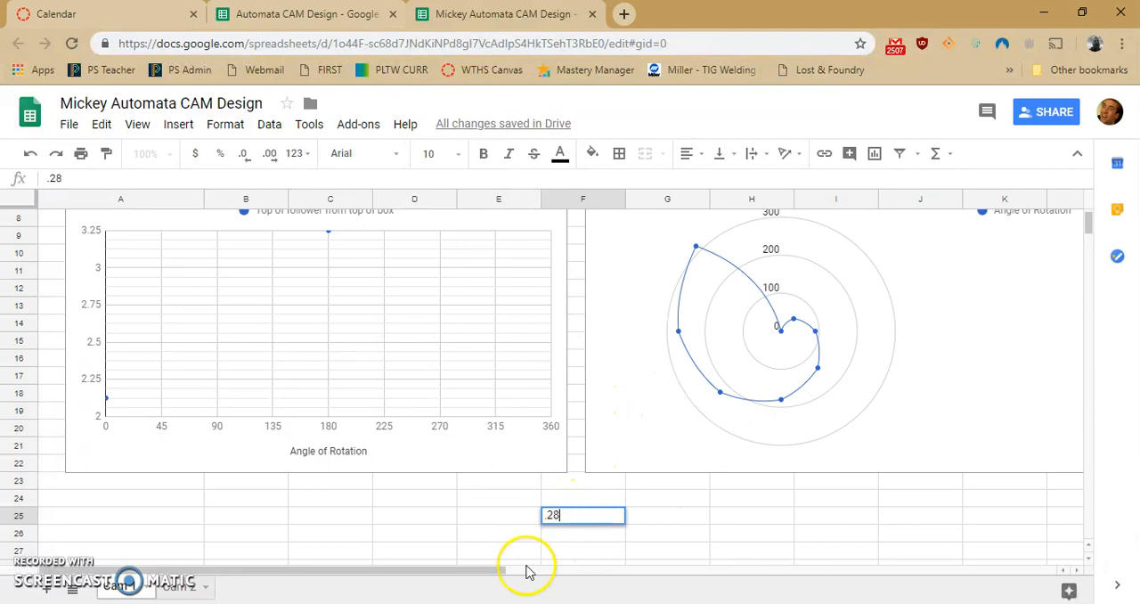
key("alt+Tab")
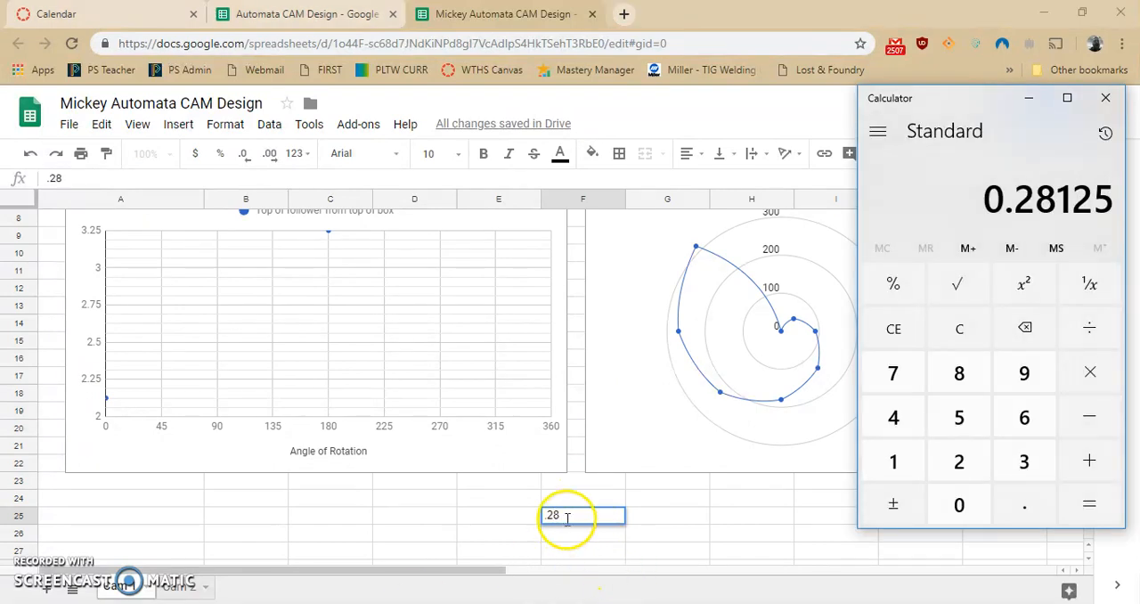
left_click(567, 516)
type("8125")
left_click(672, 515)
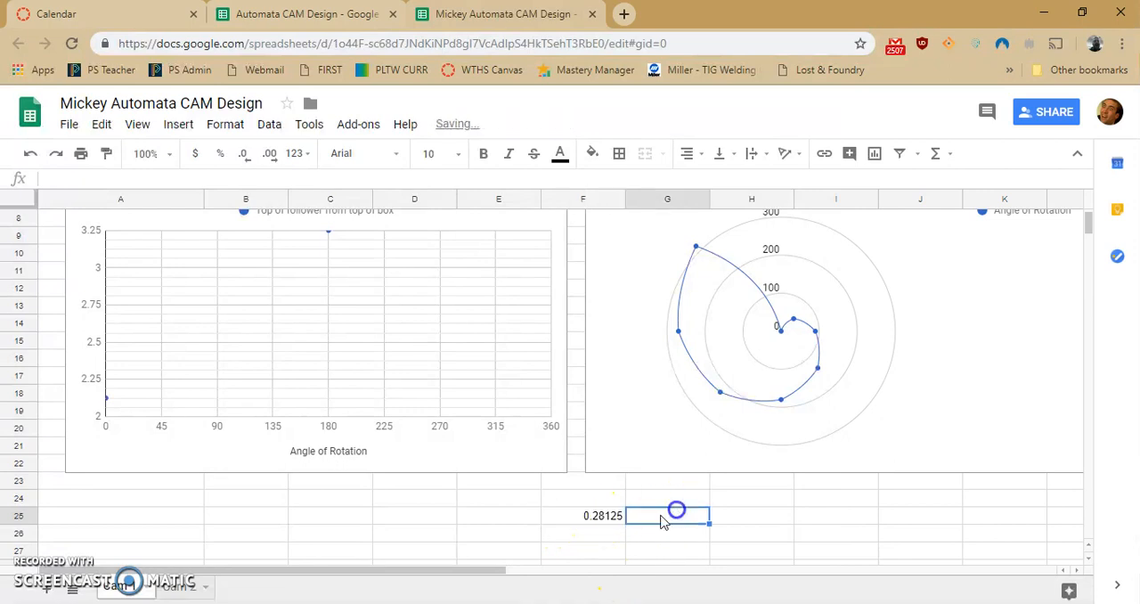
- Enter the formula =B2+0.28125 as the top of follower from top of box at 45 degrees
scroll(499, 522, "up", 3)
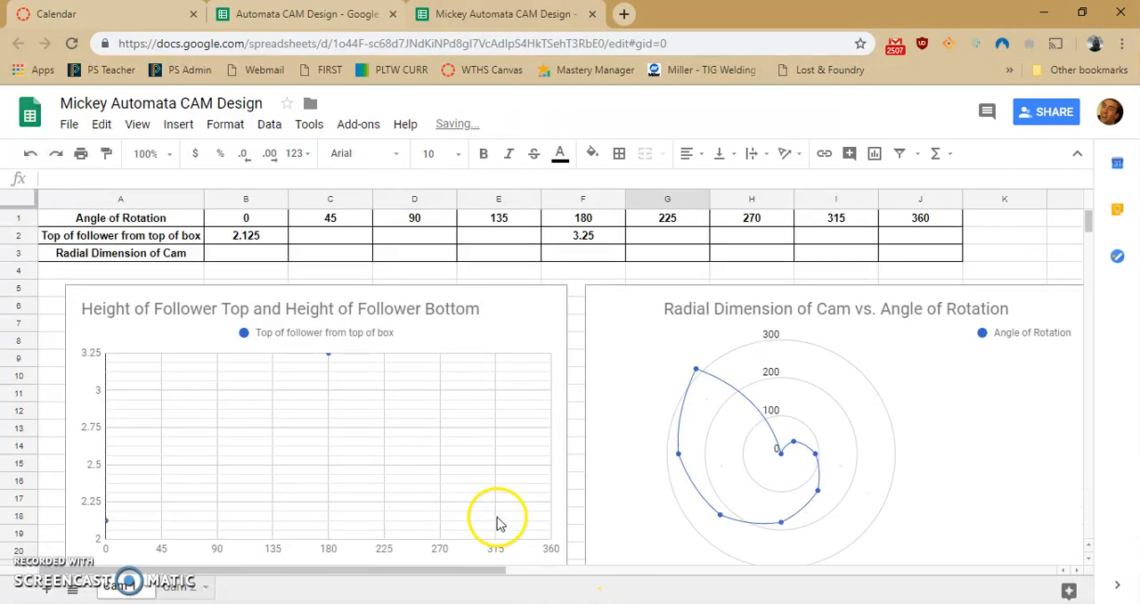
left_click(317, 235)
type("=")
left_click(268, 235)
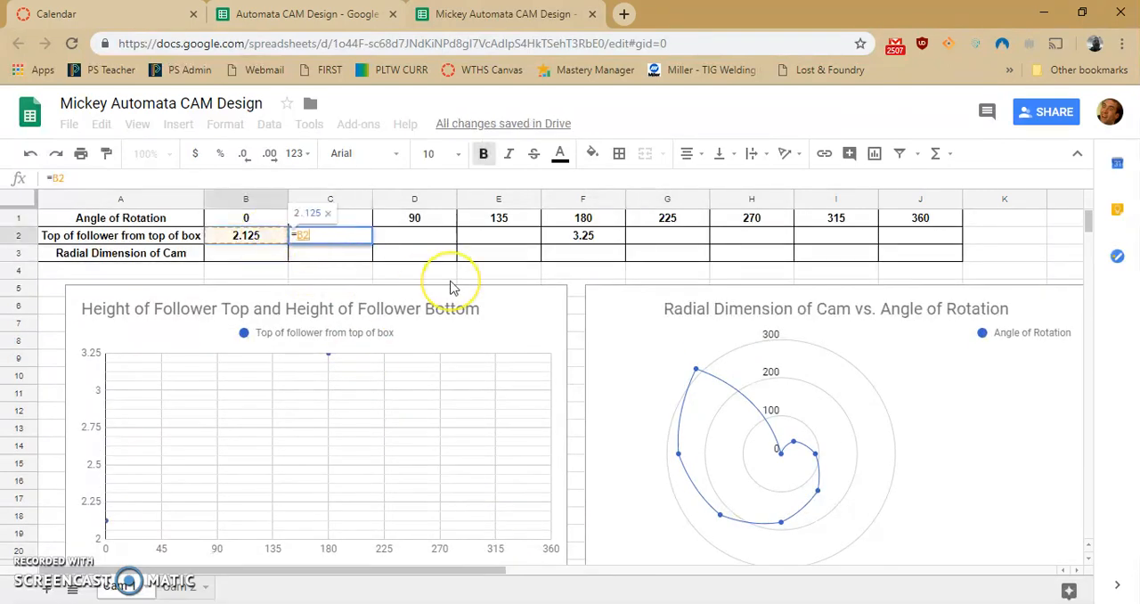
type("+")
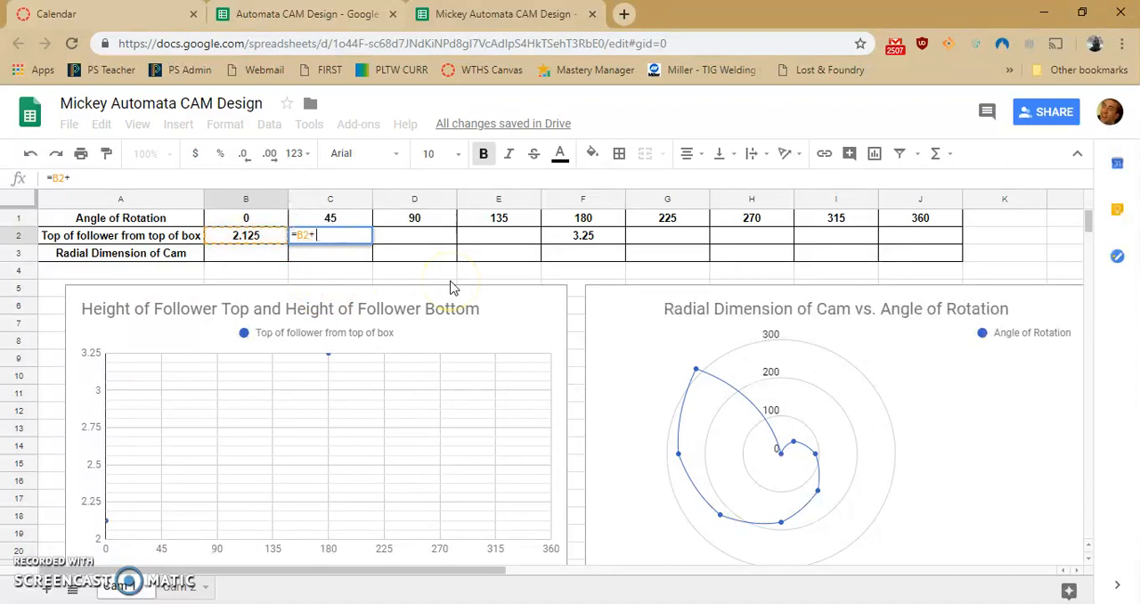
type("0.28125")
key("Return")
- Fill the 45-degree height formula across the cells for 90 and 135 degrees
left_click(344, 238)
left_click_drag(374, 240, 468, 243)
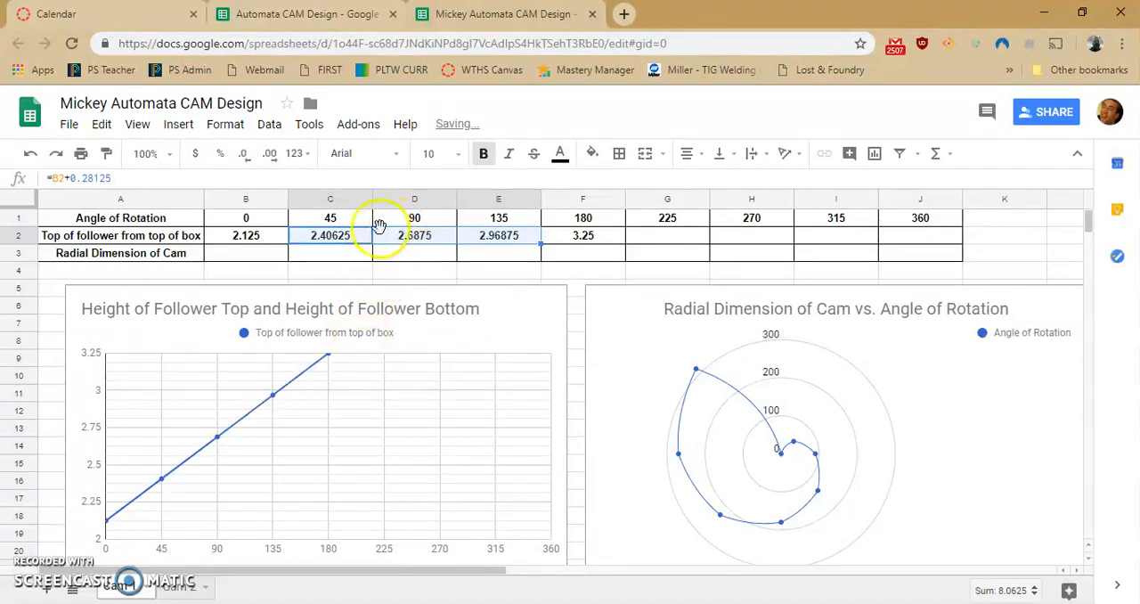
key("ctrl+z")
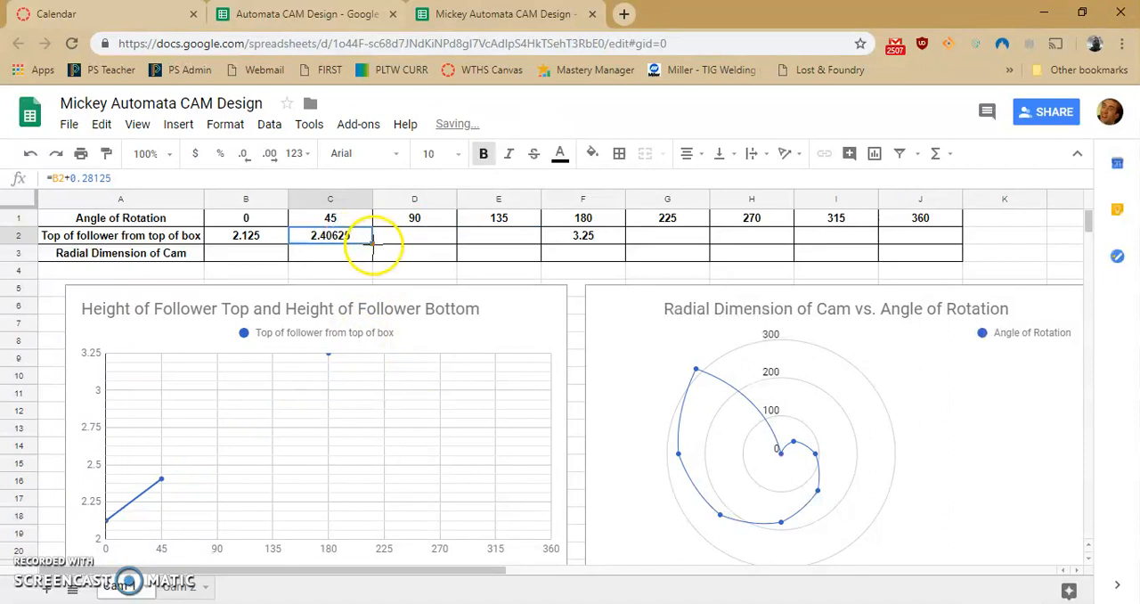
left_click_drag(374, 240, 397, 241)
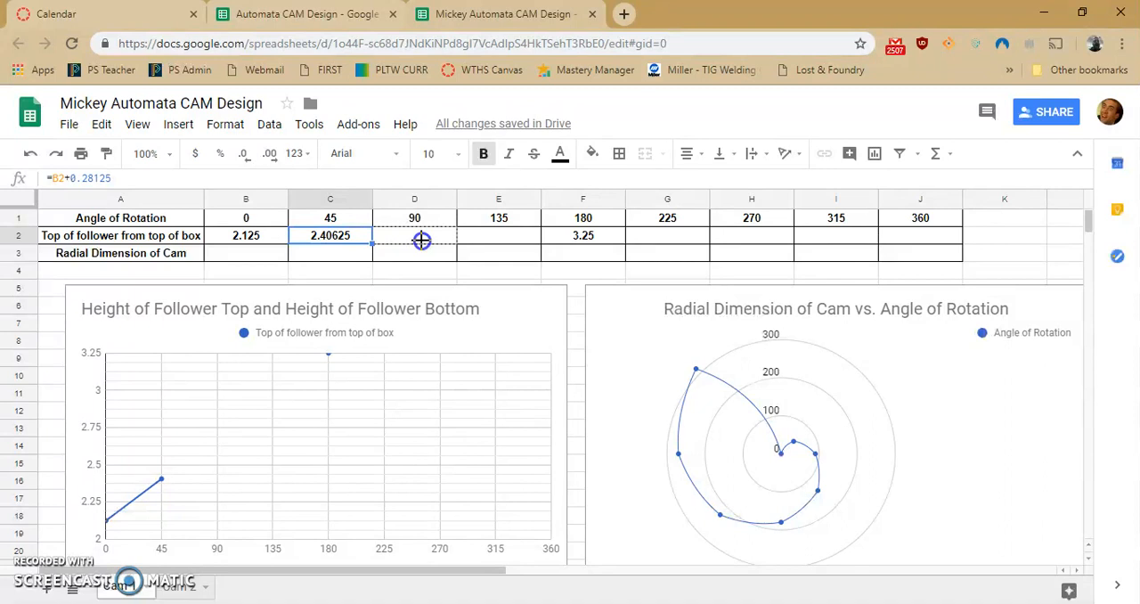
left_click_drag(459, 241, 486, 242)
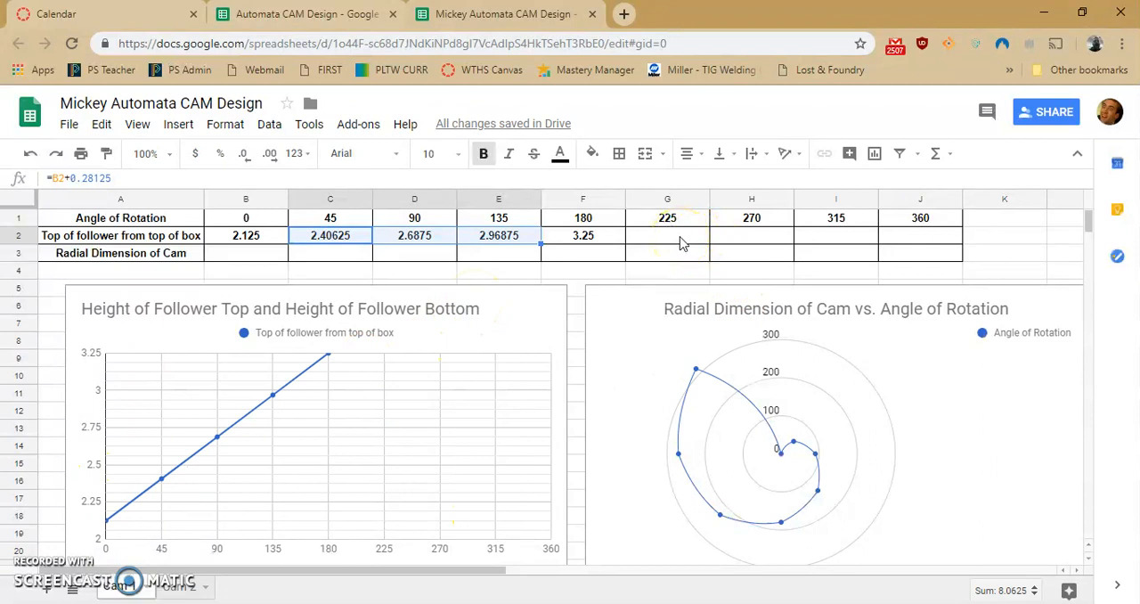
- Enter 2.125 as the top of follower from top of box at 360 degrees
left_click(913, 233)
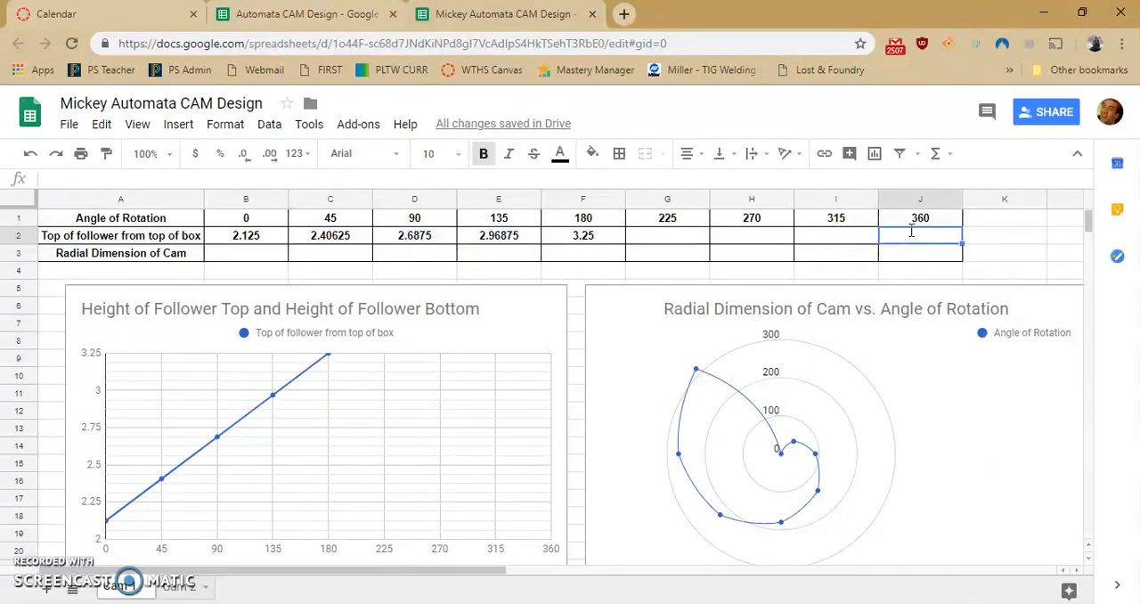
key("Left")
key("Left")
key("Left")
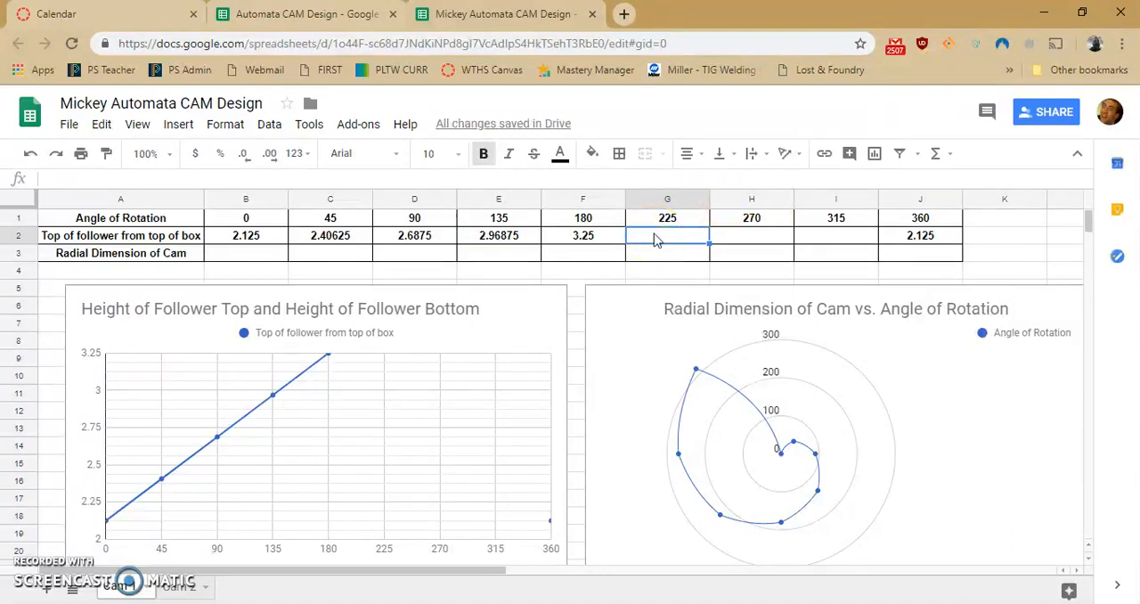
- Enter follower heights of 2.96875 at 225 degrees, 2.6875 at 270 degrees and 2.40625 at 315 degrees
type("2.4062")
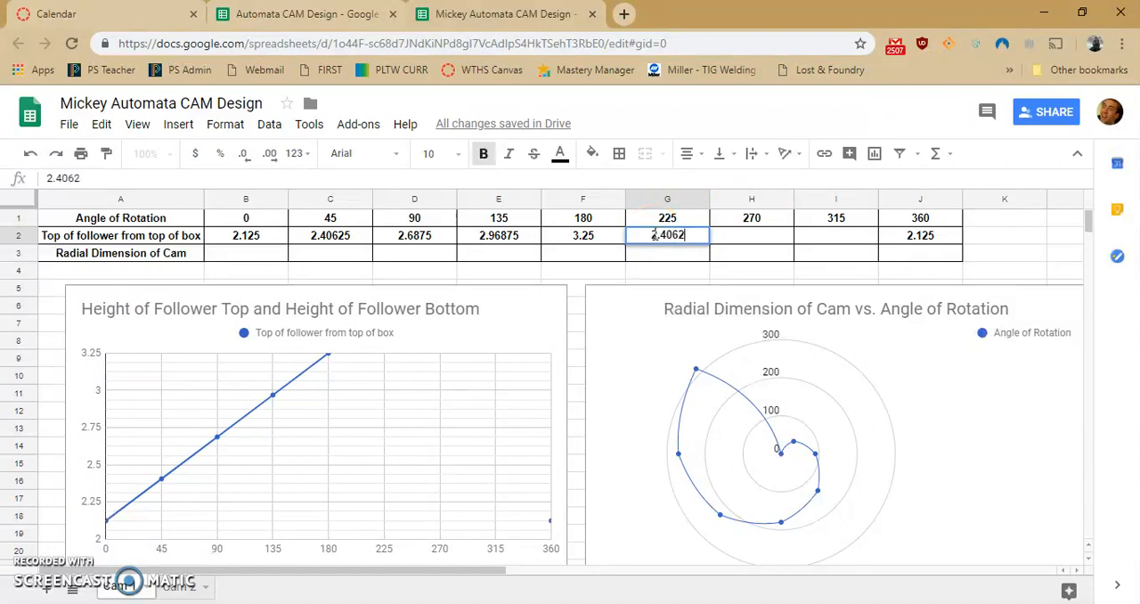
key("Tab")
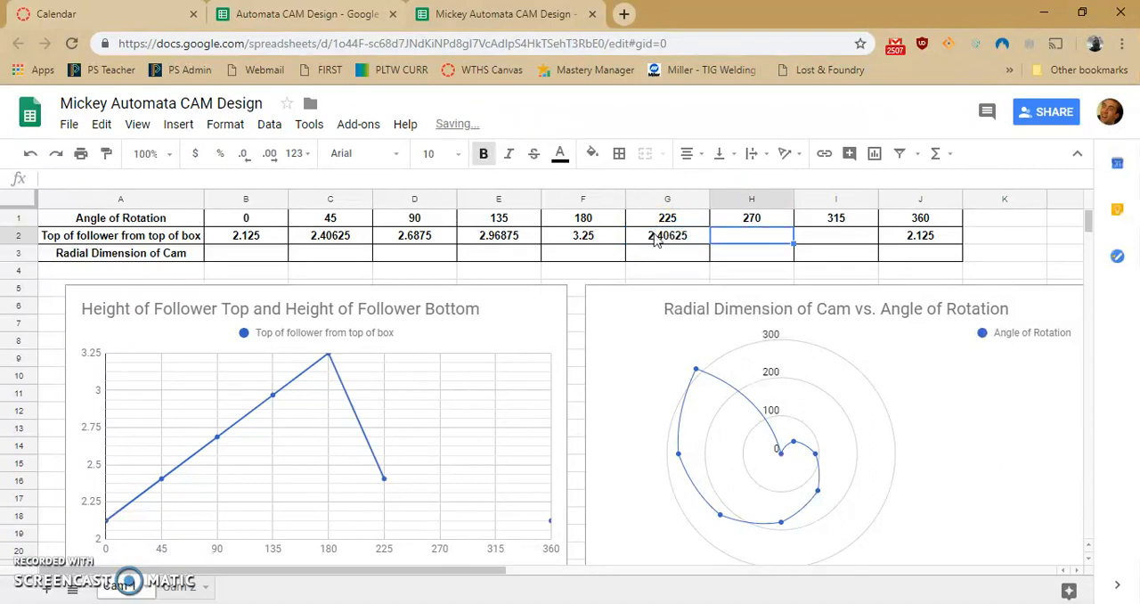
left_click(656, 238)
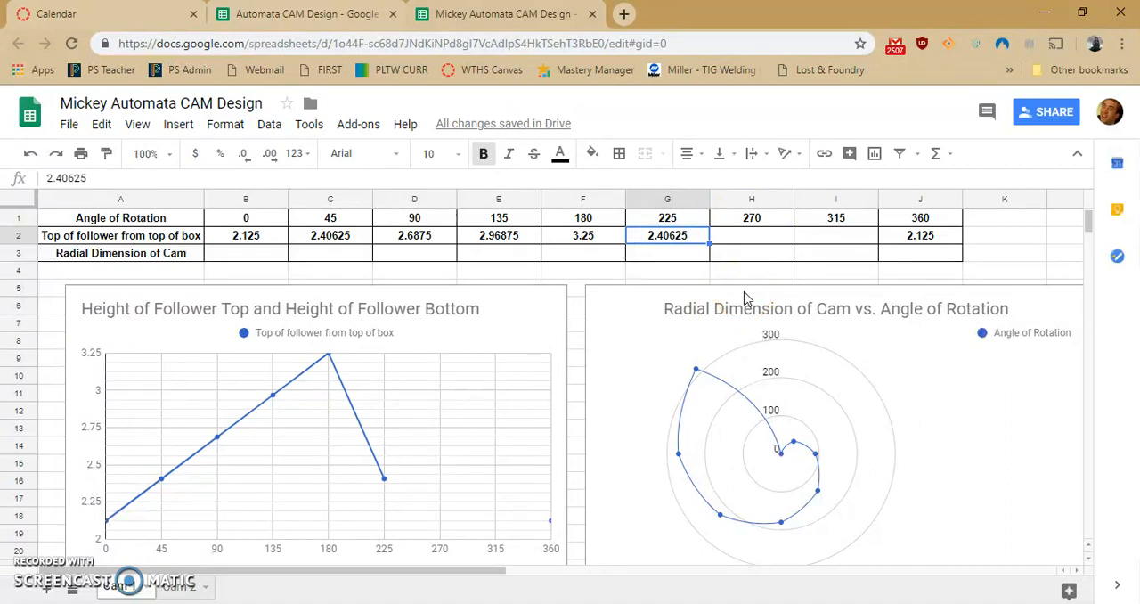
type("2.9687")
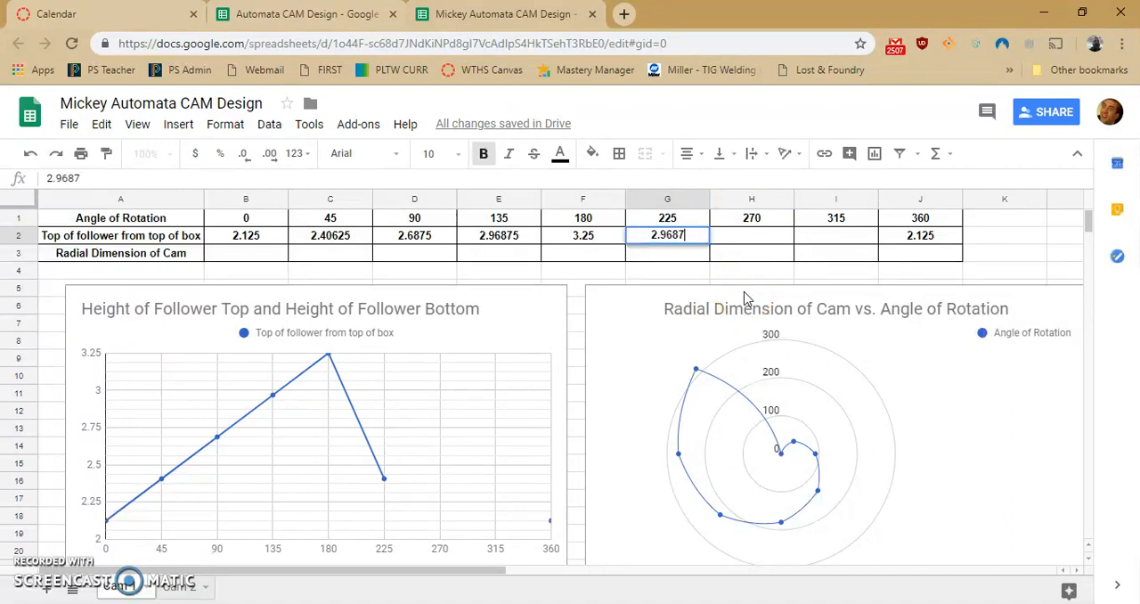
key("Tab")
type("2.68")
key("Tab")
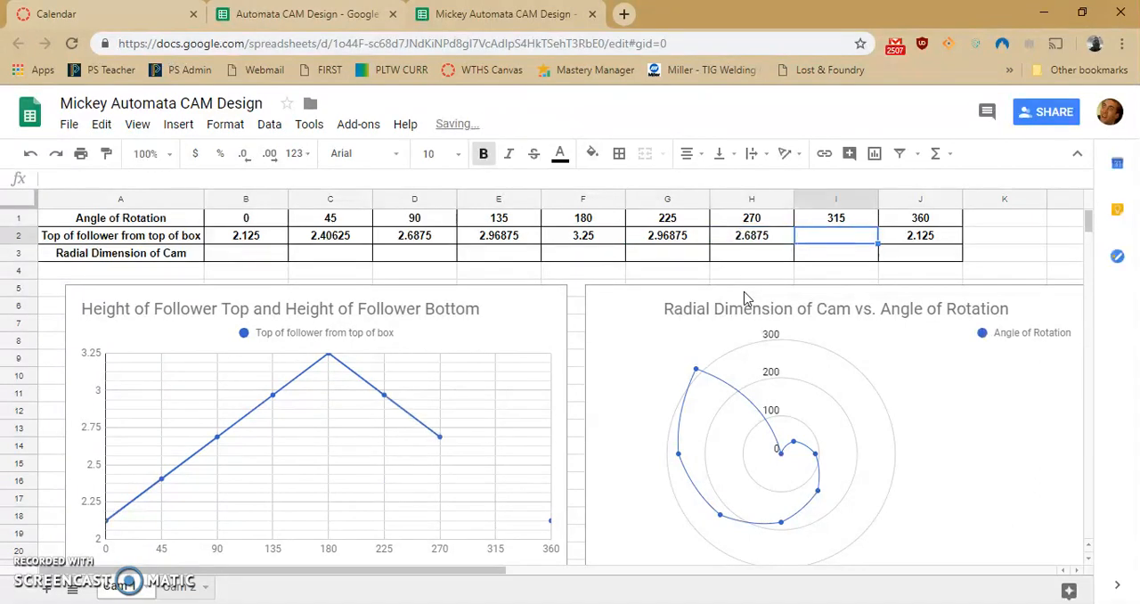
type("2.40")
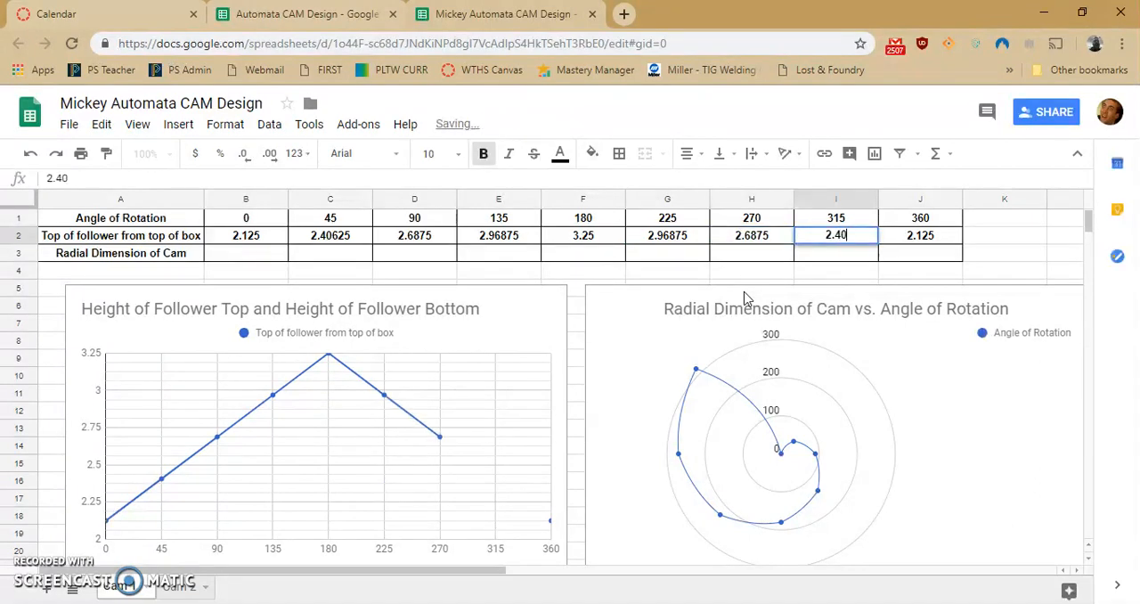
type("62")
key("Left")
key("Down")
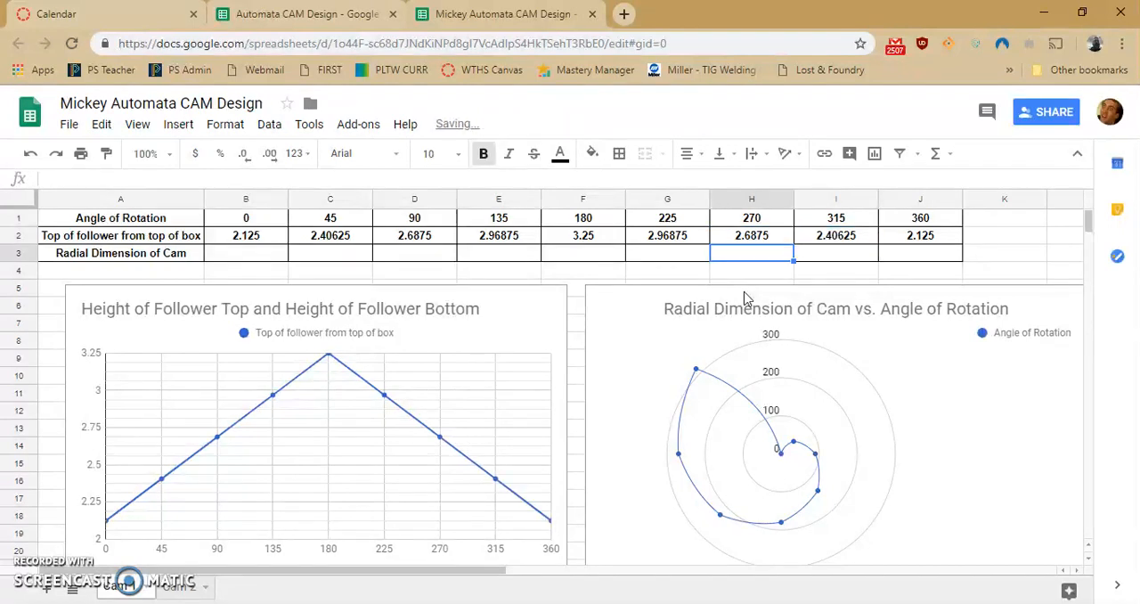
- Review the follower heights across the rotation angles, comparing the rising half with the falling half
key("Left")
key("Left")
key("Left")
key("Left")
key("Left")
key("Right")
key("Left")
key("Left")
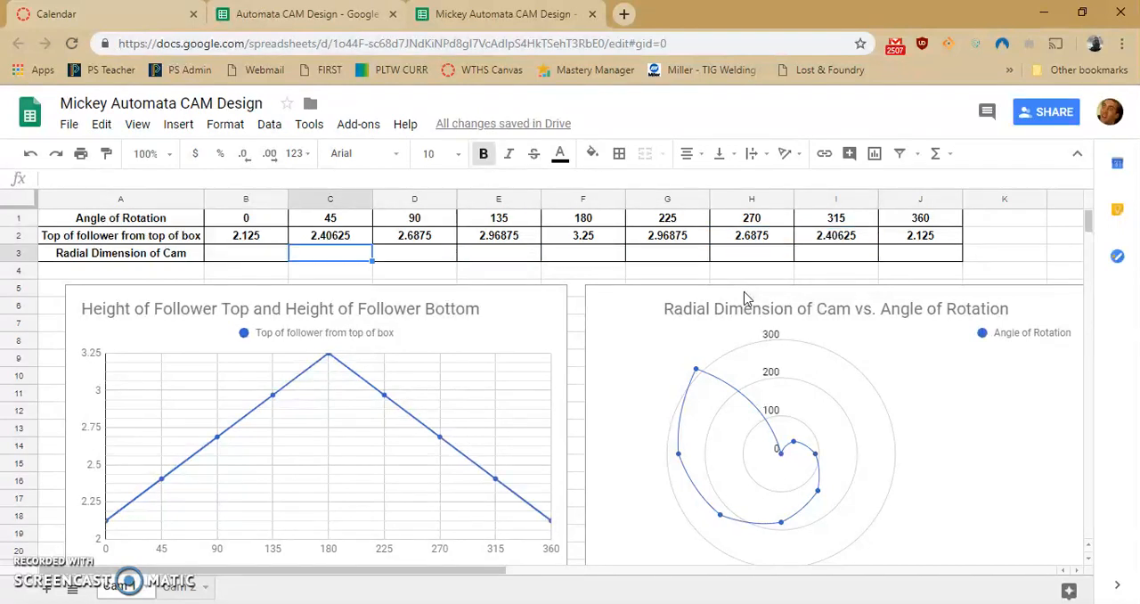
key("Up")
key("Right")
key("Right")
key("Right")
key("Right")
key("Right")
key("Right")
key("Right")
key("Right")
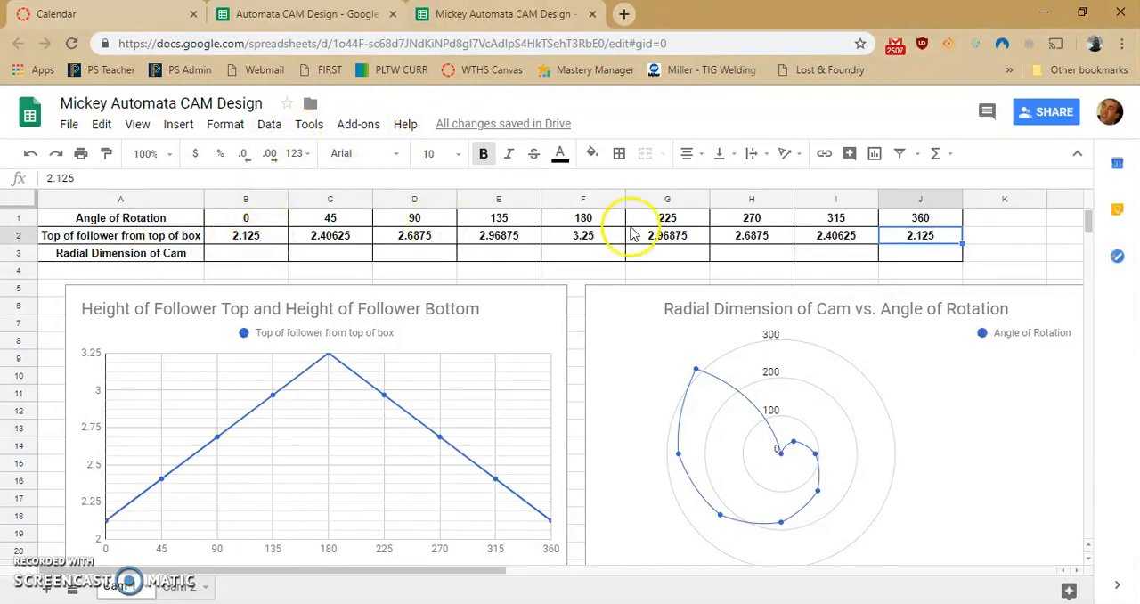
- Switch to the Inventor automata assembly and examine the axle and Mickey follower inside the box from below
mouse_move(343, 595)
left_click(343, 539)
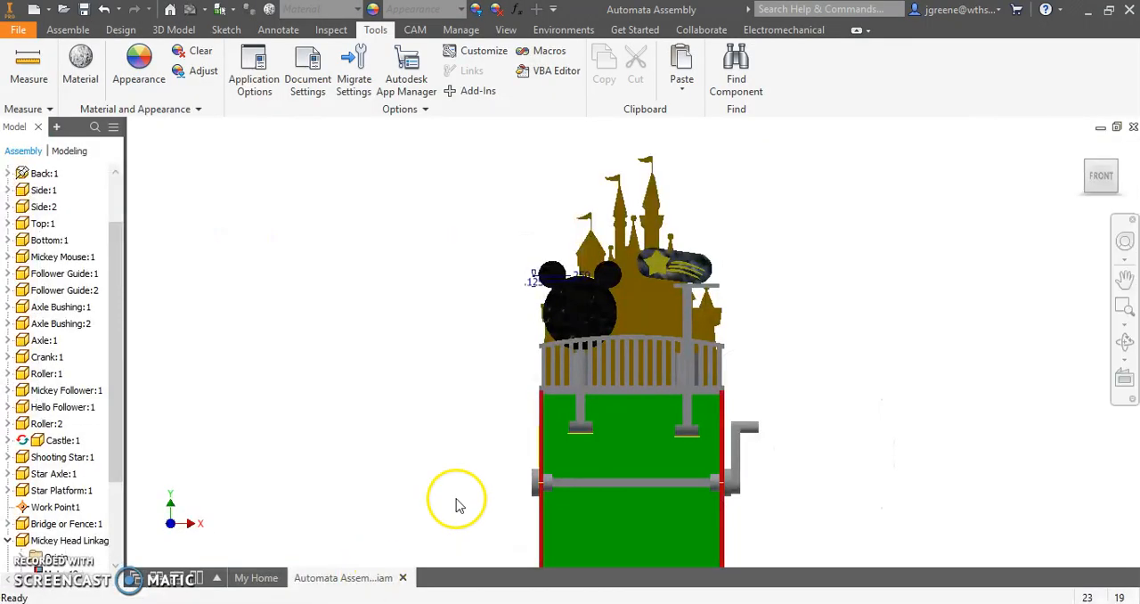
left_click_drag(446, 389, 416, 393)
middle_click_drag(416, 393, 415, 393, "shift")
scroll(605, 346, "up", 3)
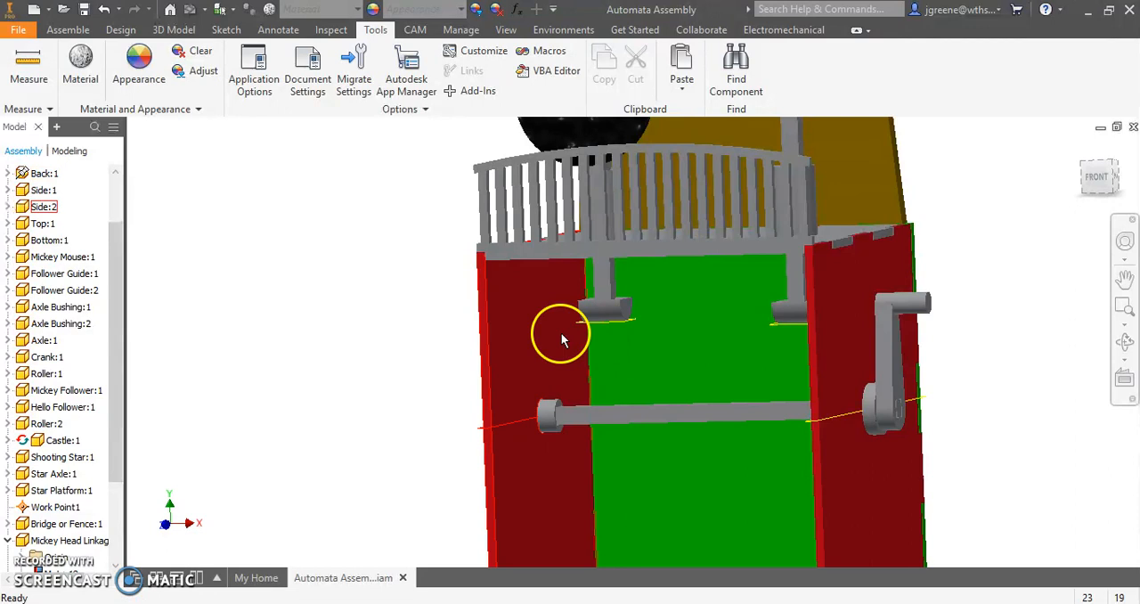
middle_click_drag(580, 386, 547, 361, "shift")
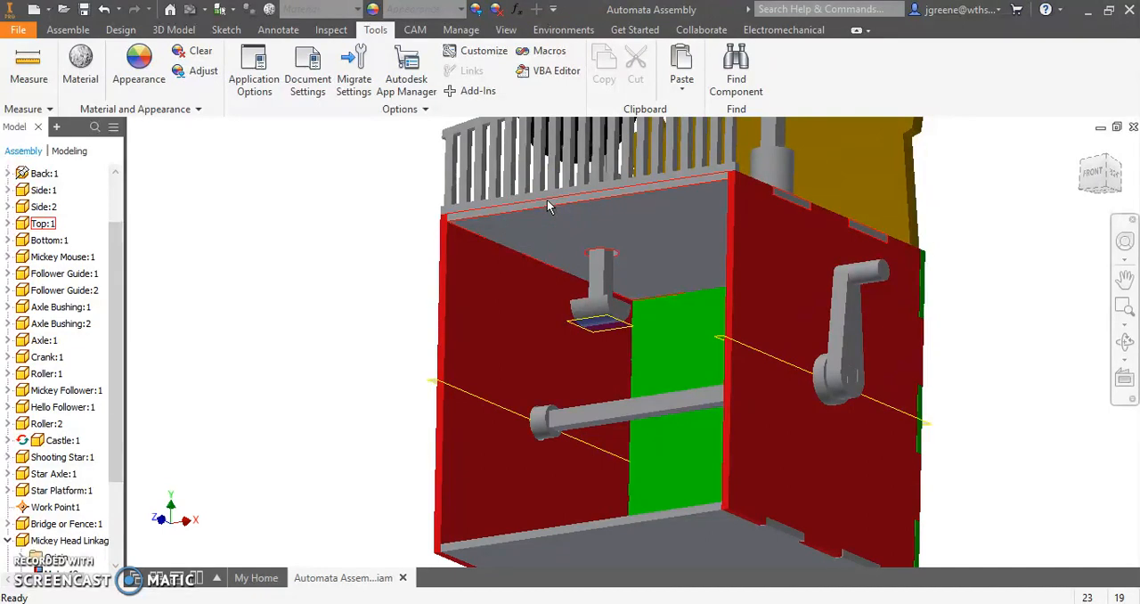
- In Calculator, subtract 0.125 and 0.118 from 2.5
left_click(624, 602)
left_click(918, 331)
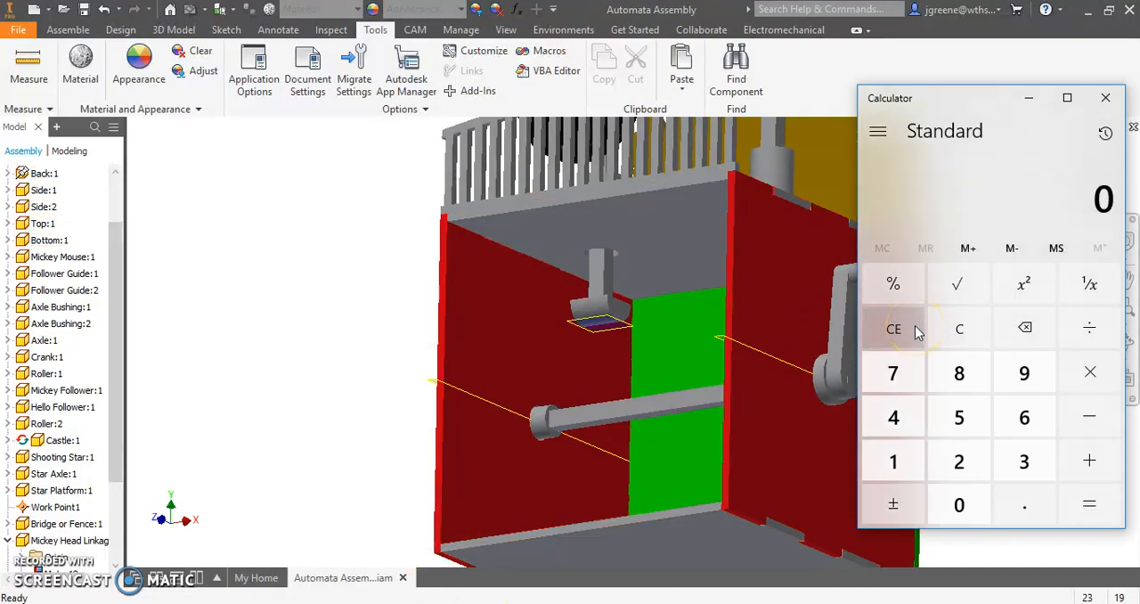
type("2.5")
left_click(871, 440)
left_click(627, 421)
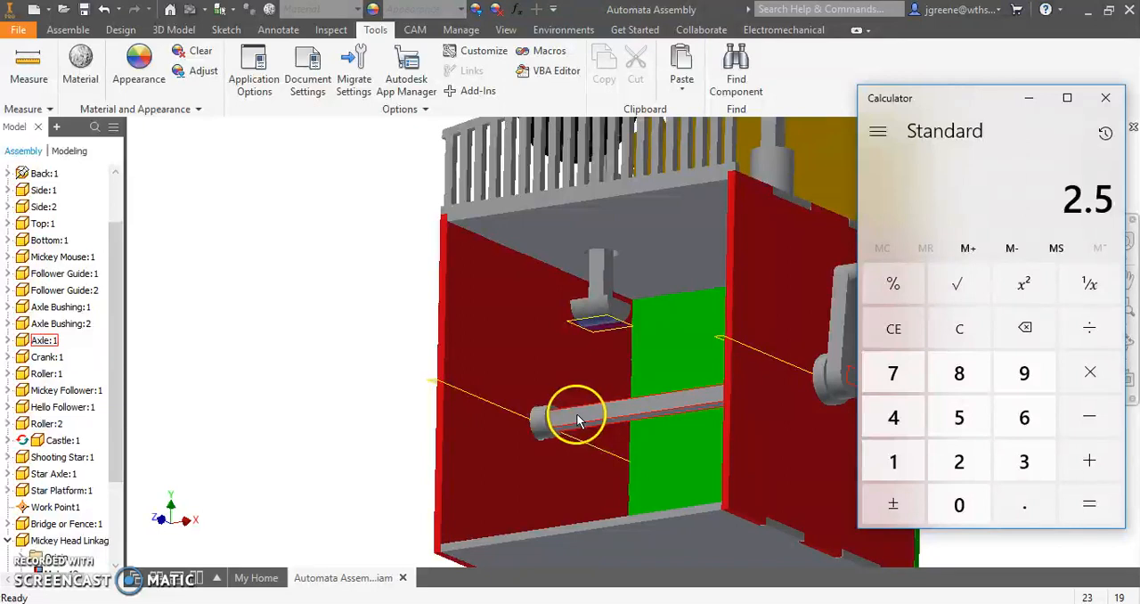
left_click(972, 107)
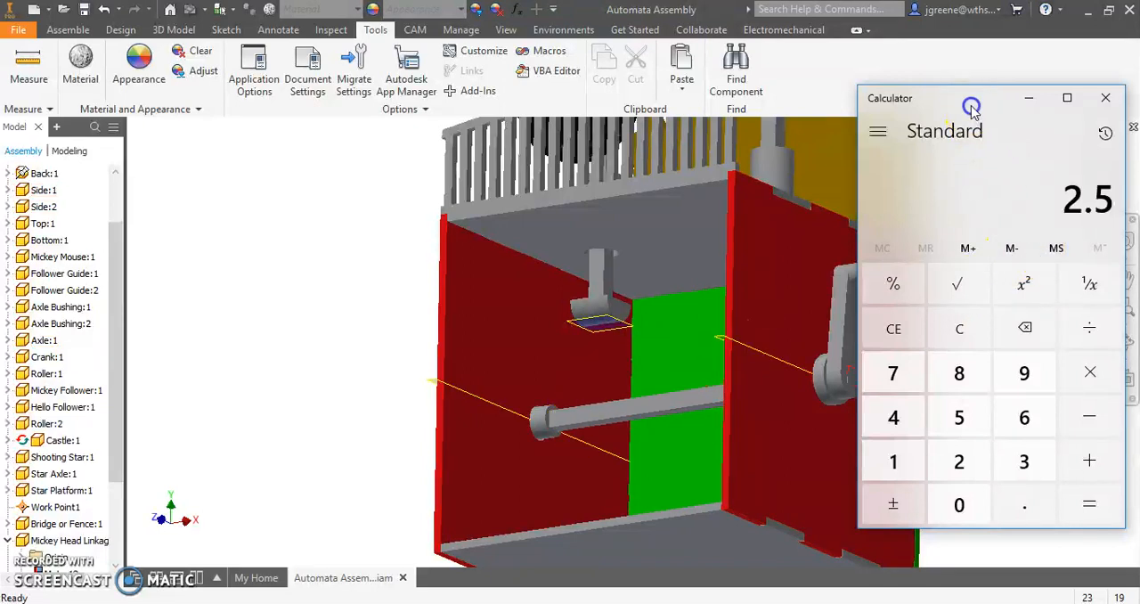
type("-0.125")
key("Return")
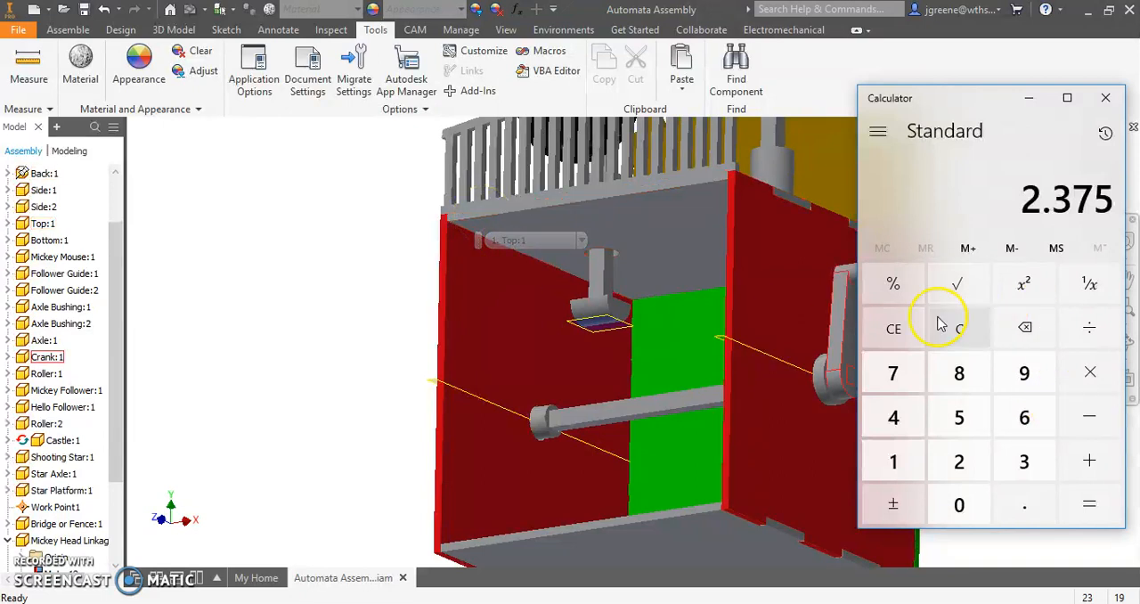
type("0.118")
key("Return")
- Open the roller at the lower end of the Mickey follower as its own part in Inventor
left_click(777, 359)
left_click(591, 312)
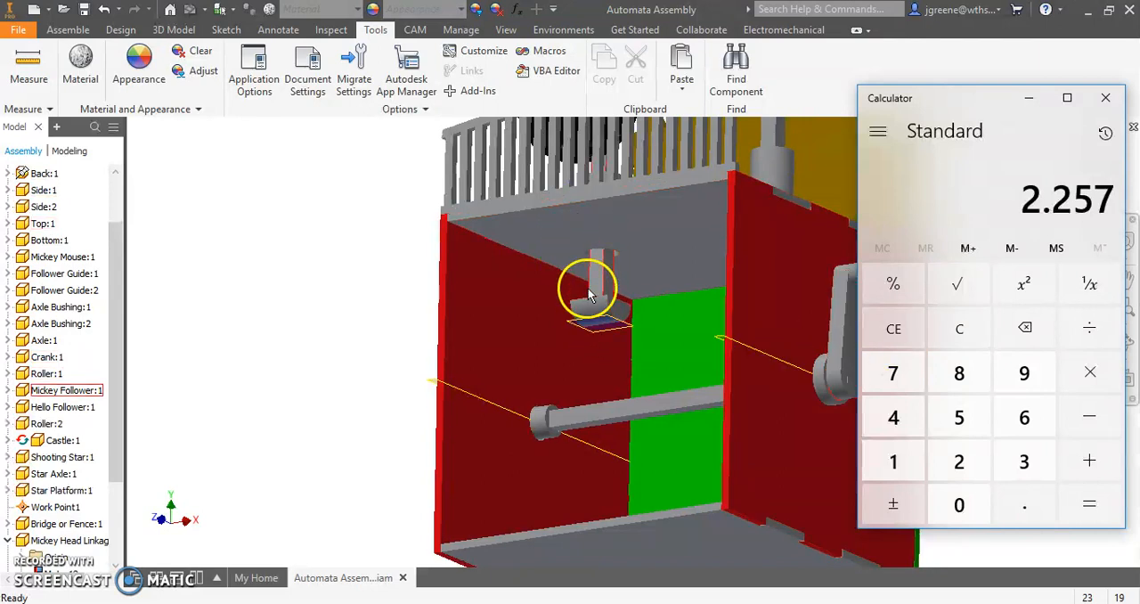
right_click(591, 312)
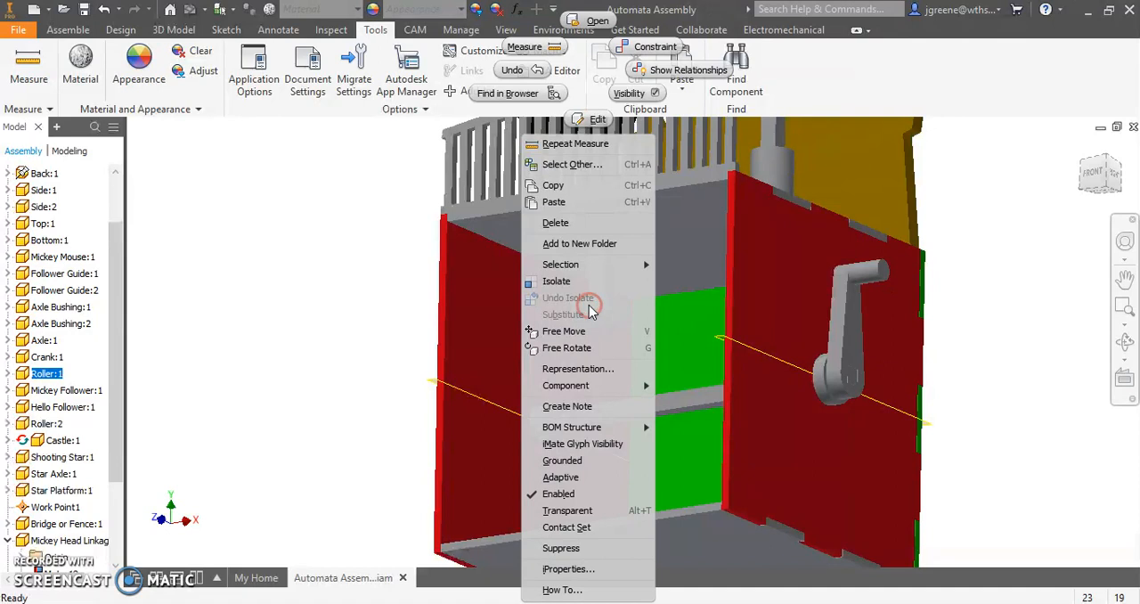
left_click(595, 14)
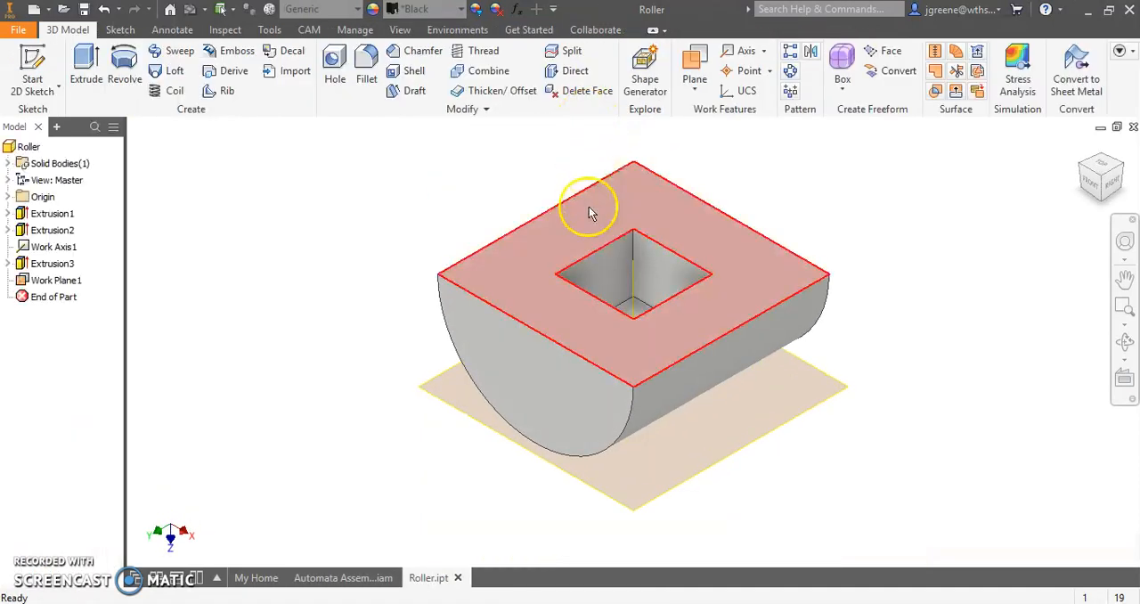
- Delete the existing work plane beneath the roller's curved surface
middle_click_drag(565, 256, 564, 236, "shift")
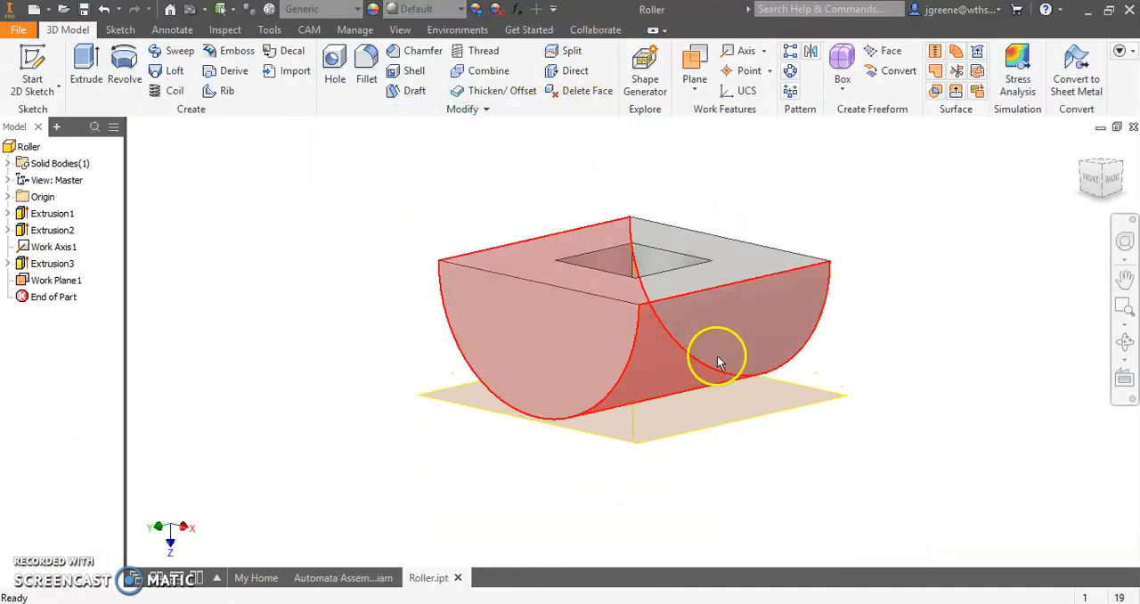
left_click(690, 432)
key("Delete")
- Create a work plane tangent to the roller's curved surface and parallel to its flat face
middle_click_drag(690, 433, 698, 392, "shift")
left_click(695, 86)
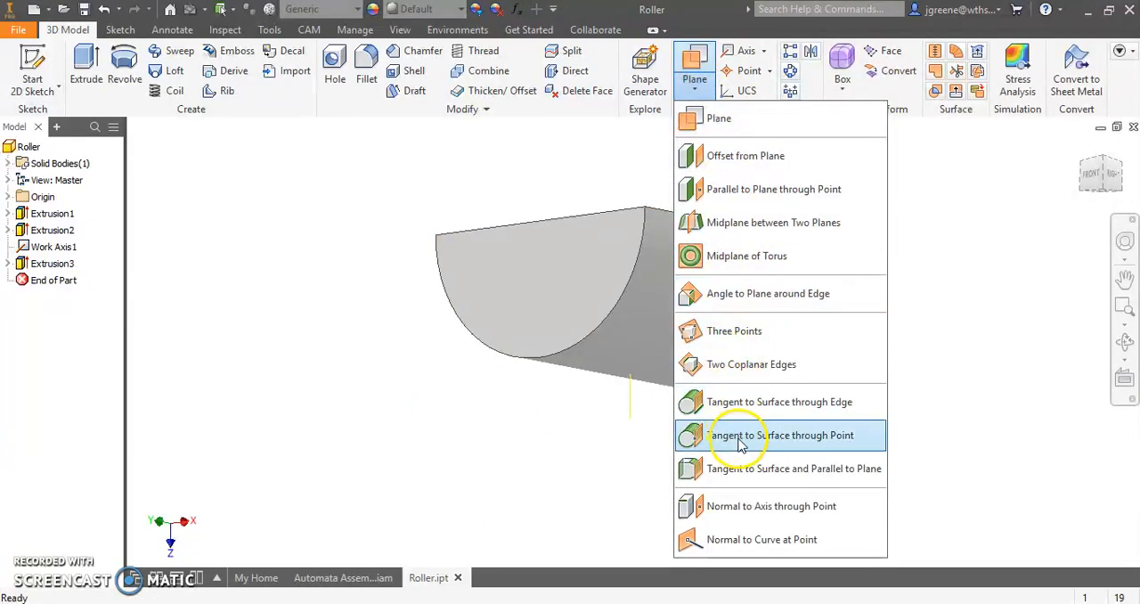
left_click(789, 477)
left_click(600, 380)
middle_click_drag(481, 446, 463, 486, "shift")
left_click(629, 520)
middle_click_drag(573, 415, 577, 320, "shift")
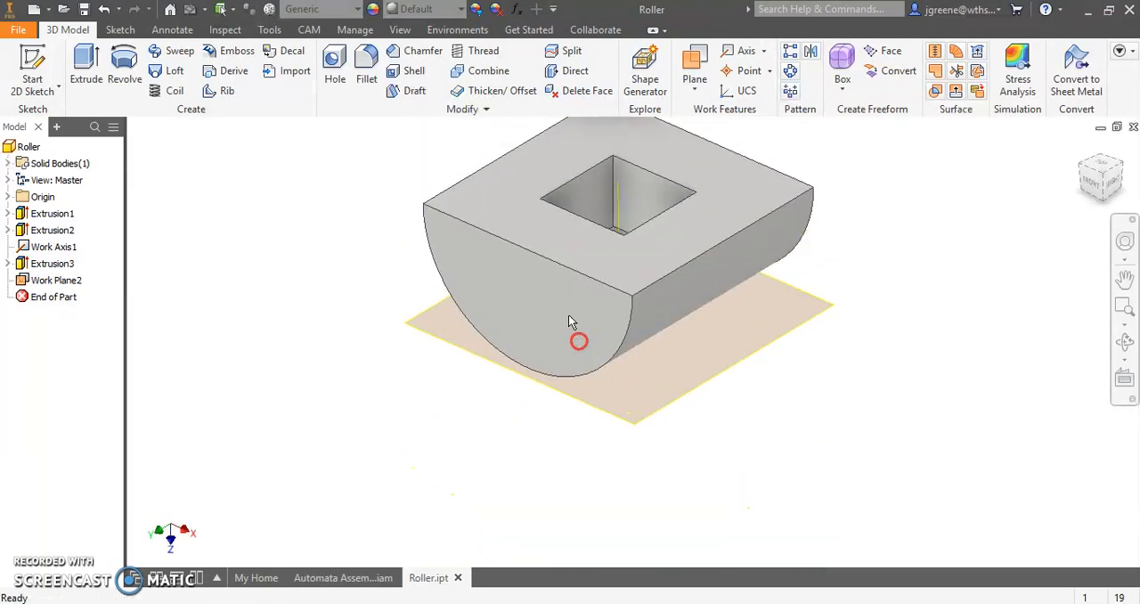
- Measure the minimum distance between the roller's flat face and the tangent work plane
left_click(226, 29)
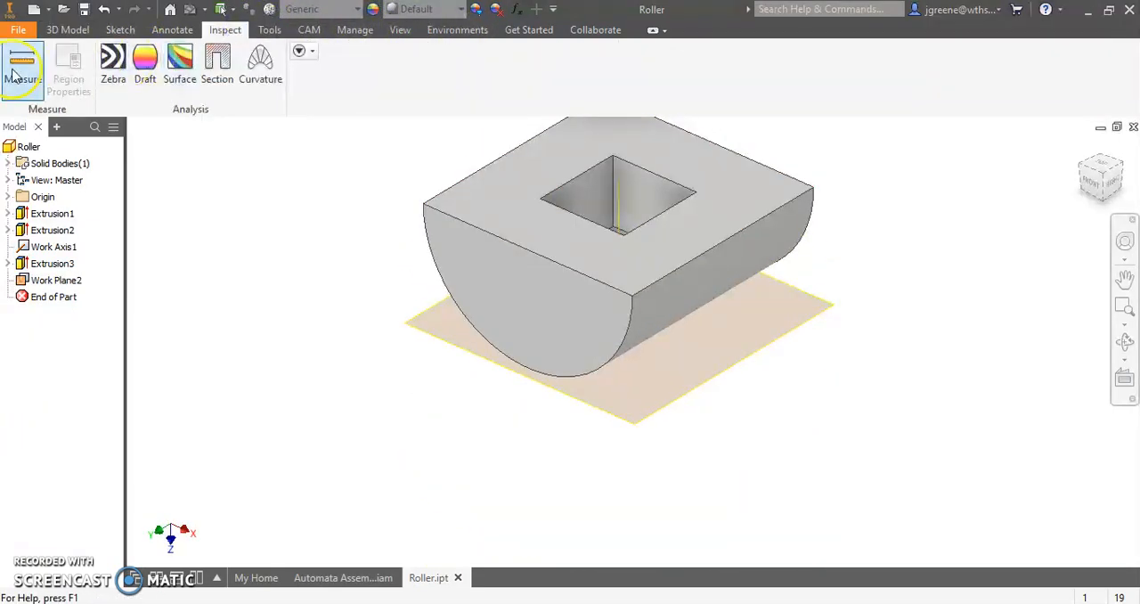
left_click(22, 63)
left_click(522, 222)
left_click(605, 413)
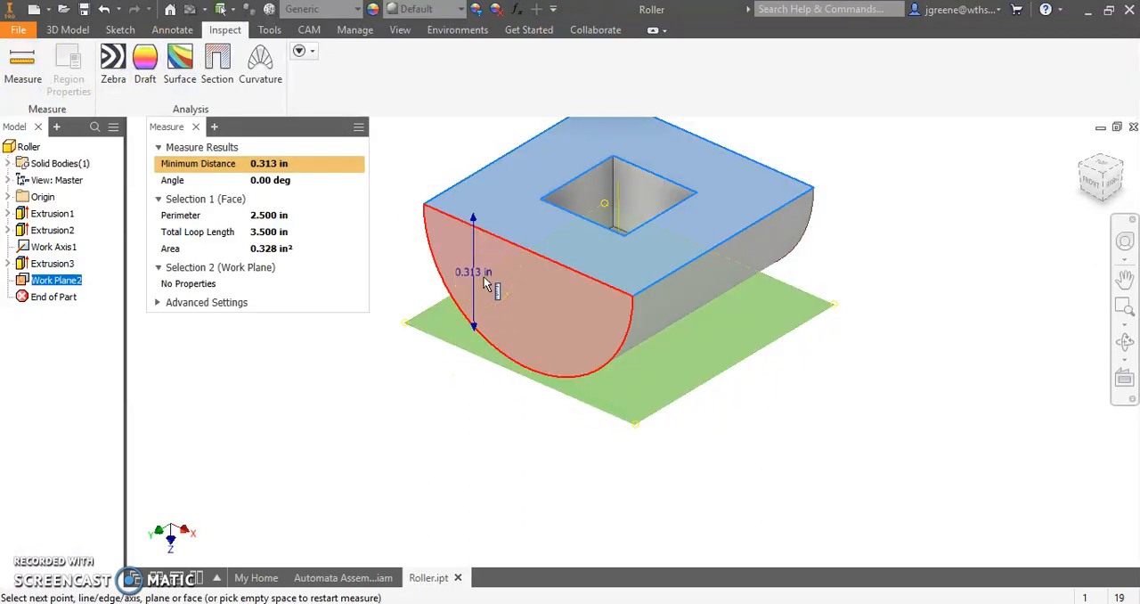
left_click(259, 163)
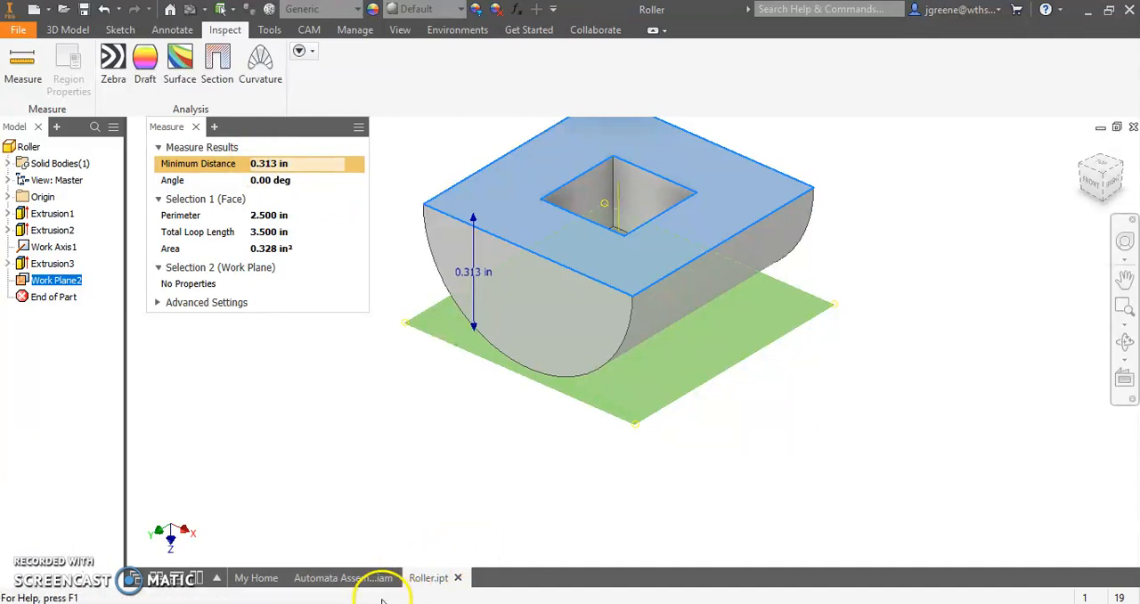
- In Calculator, subtract the roller height of 0.313 from the previous result
left_click(392, 603)
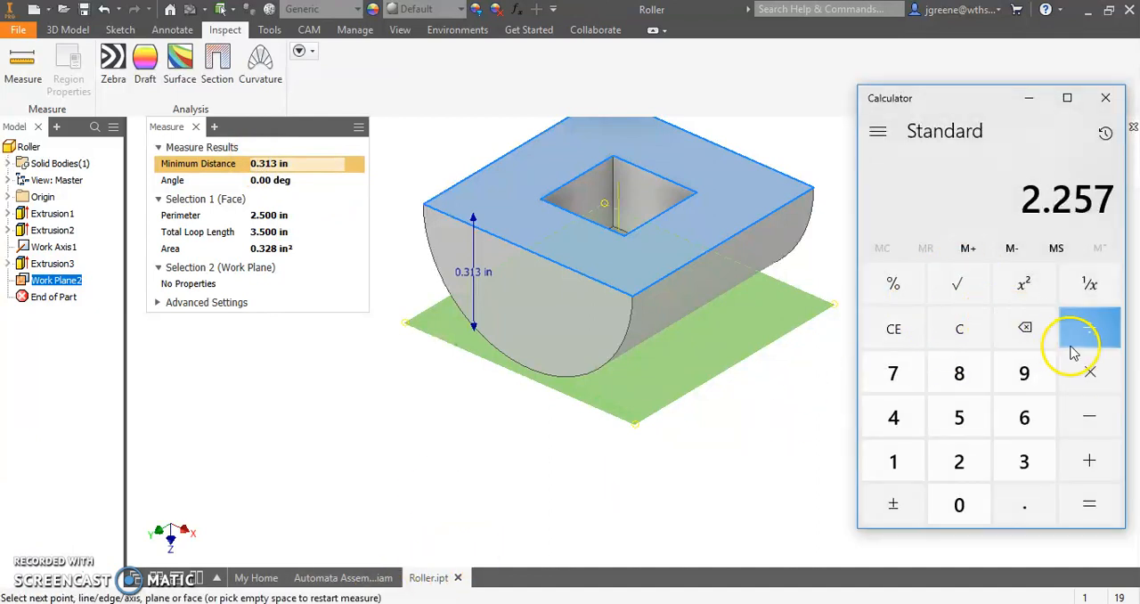
left_click(1089, 419)
type("3.")
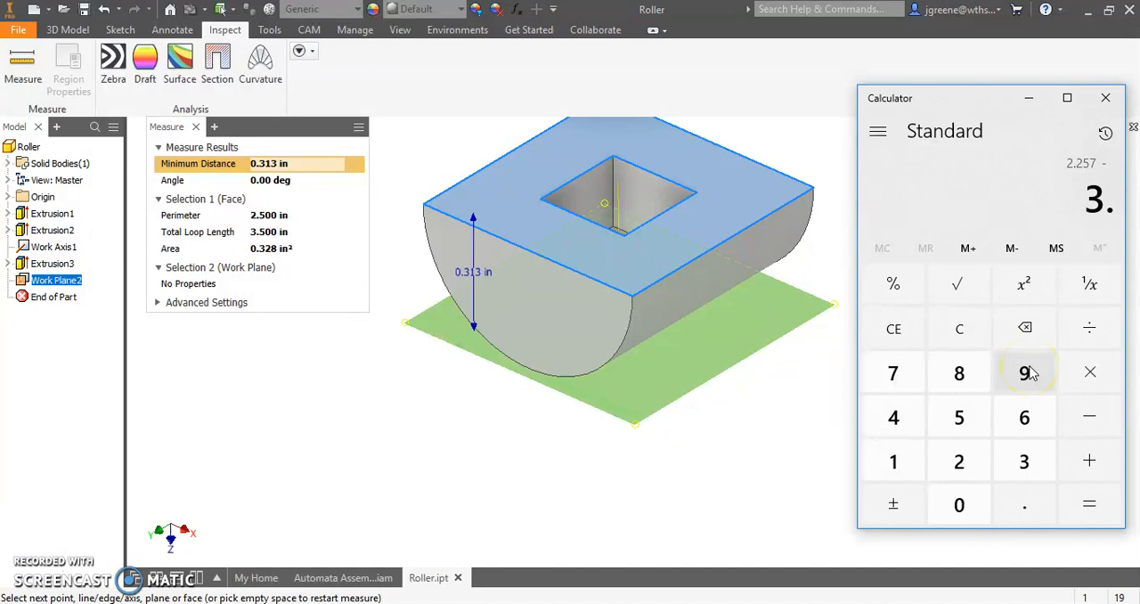
left_click(1043, 331)
left_click(1046, 333)
type(".313")
key("Return")
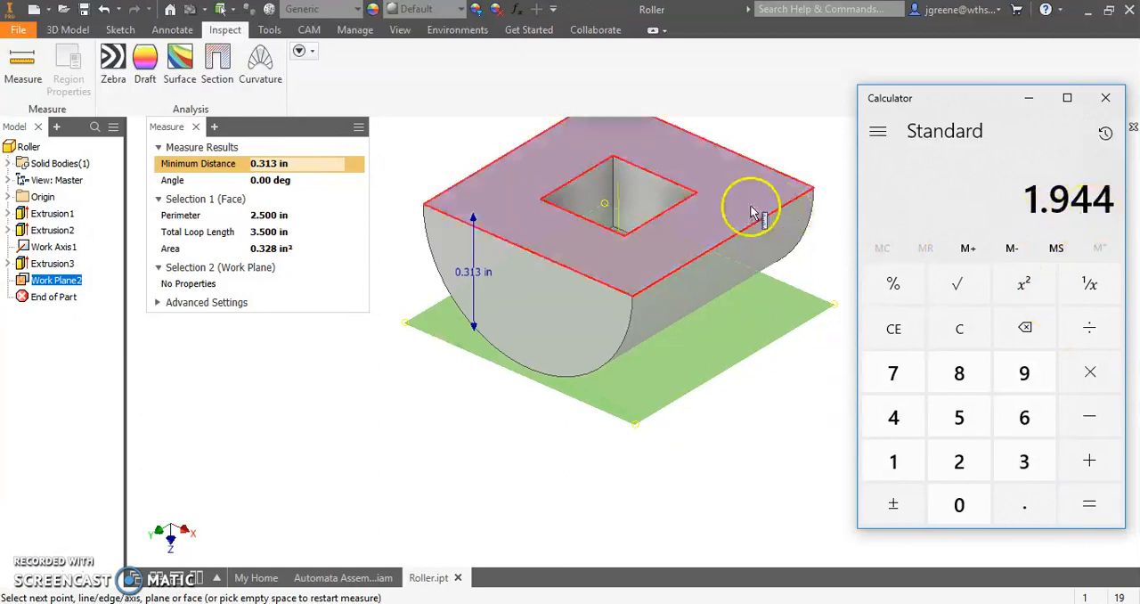
- Return to the automata assembly, close the measurement results there and bring Calculator back into view
left_click(313, 579)
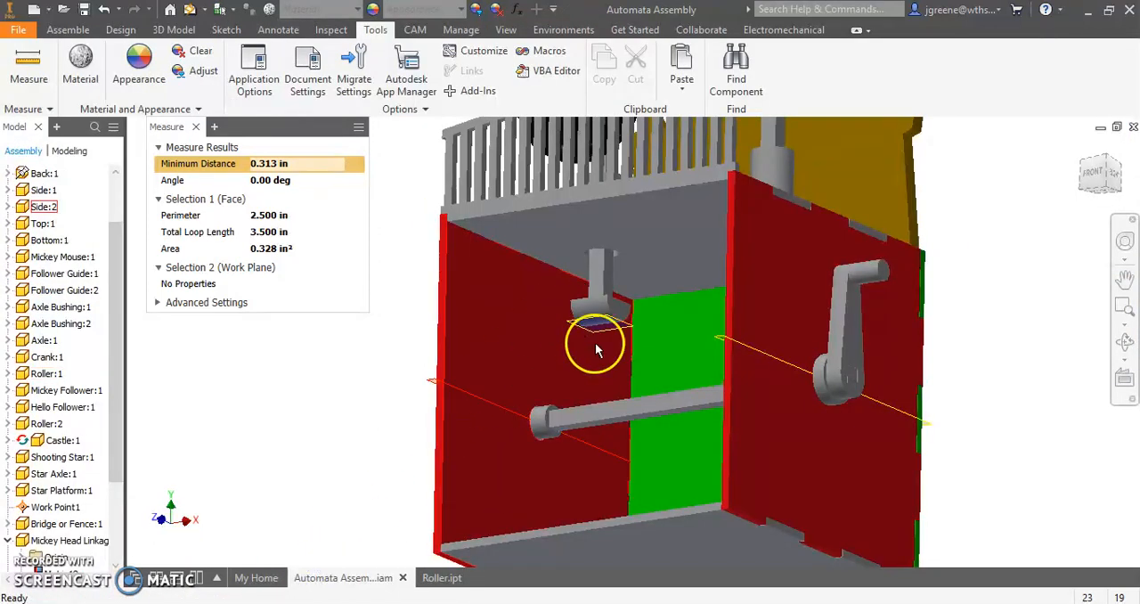
left_click(483, 603)
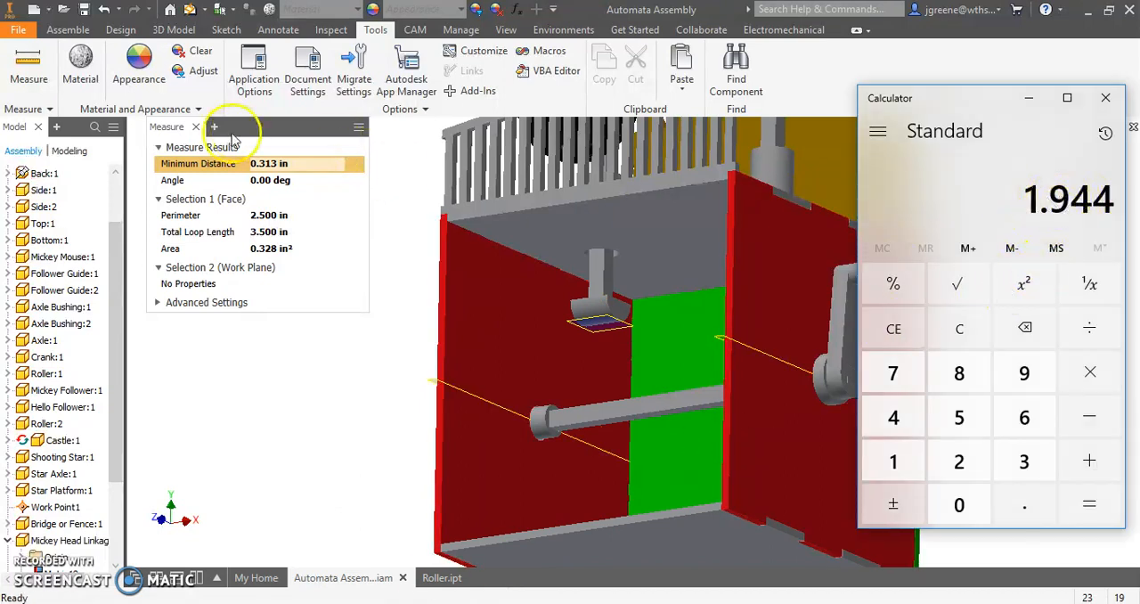
left_click(196, 126)
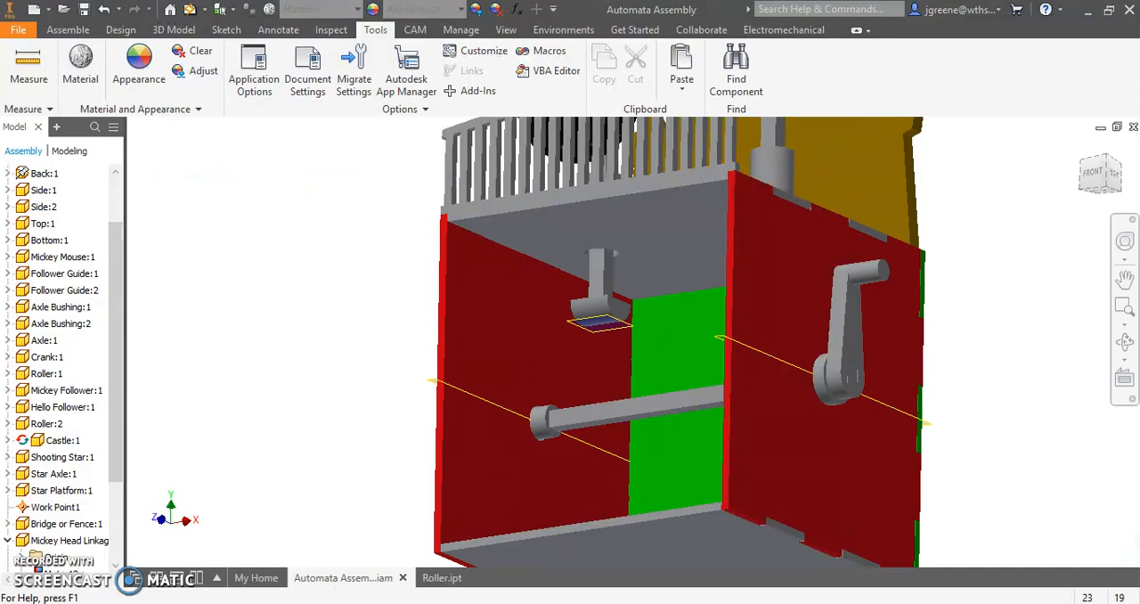
left_click(483, 603)
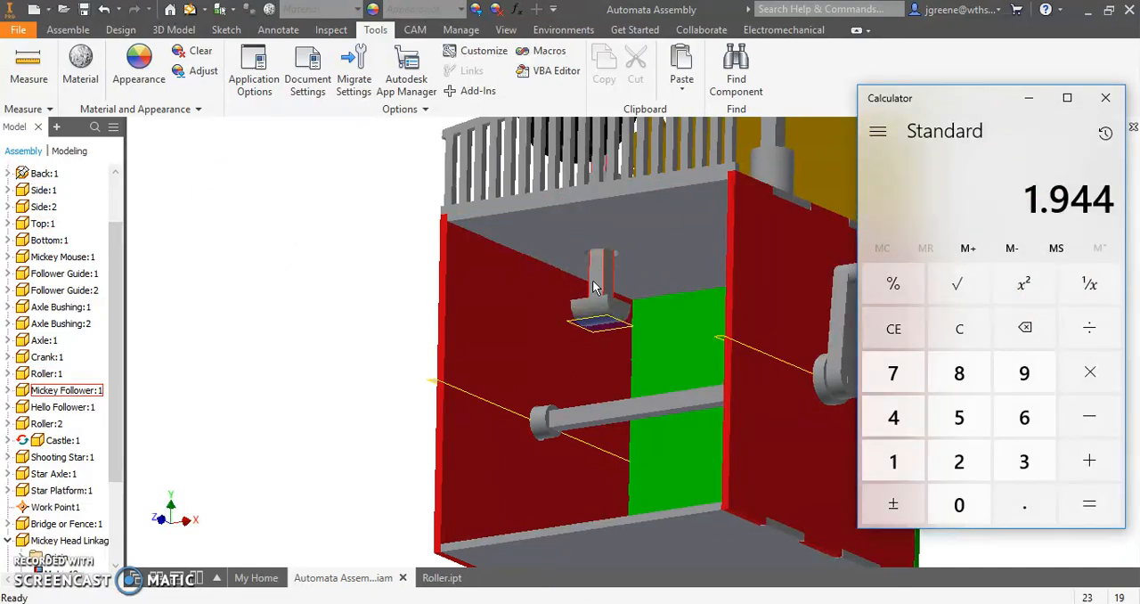
left_click(1025, 204)
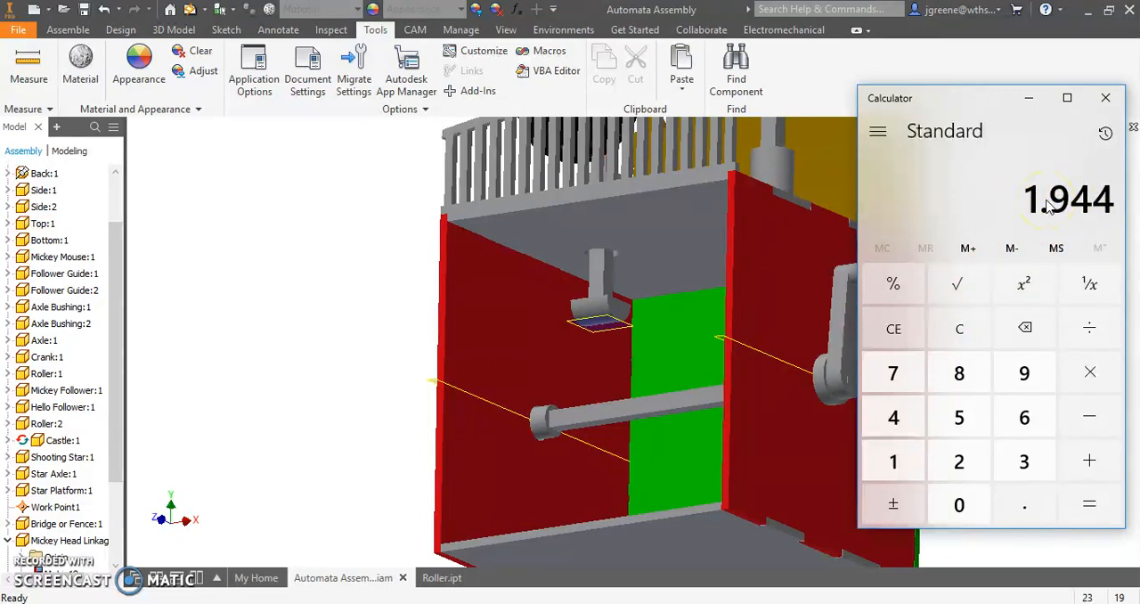
- Switch to the Mickey Automata CAM Design spreadsheet and enter 1.75 as the radial dimension of the cam at 180 degrees
left_click(1055, 214)
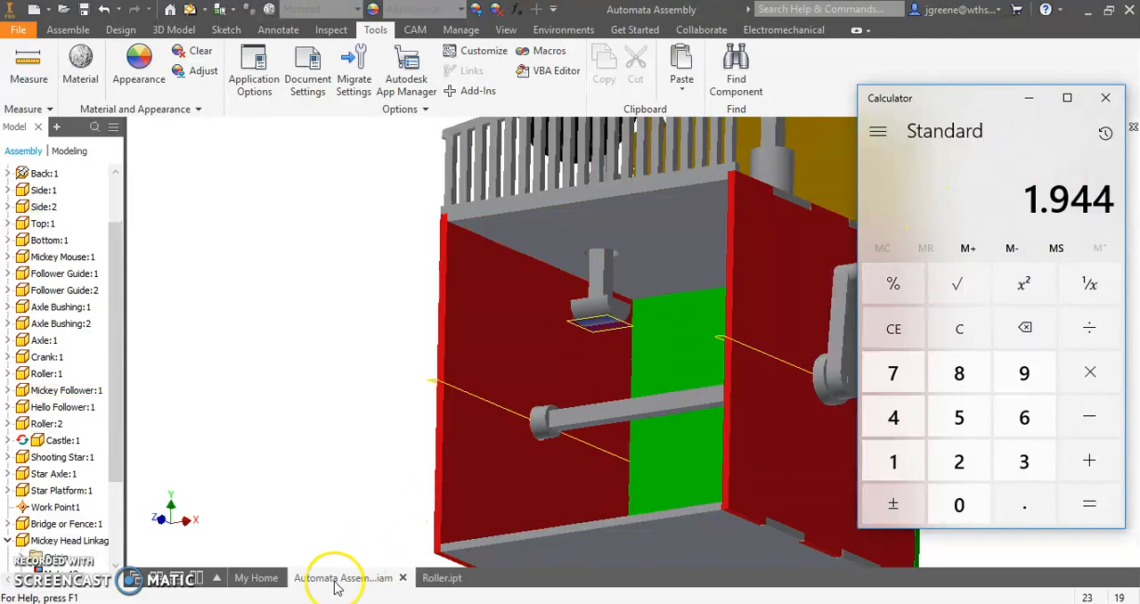
left_click(227, 603)
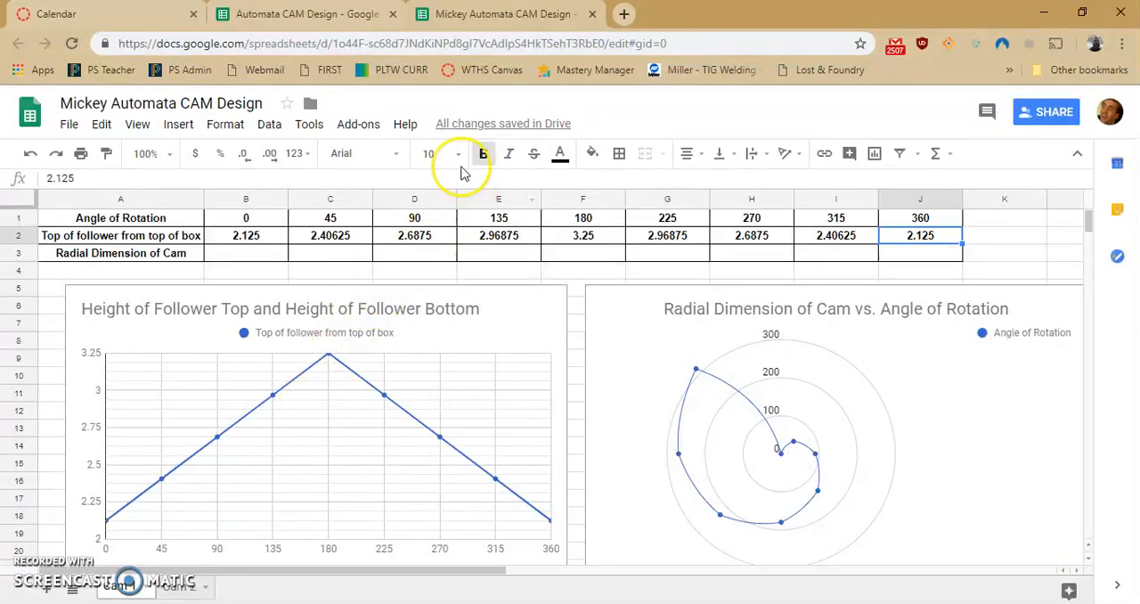
left_click(580, 254)
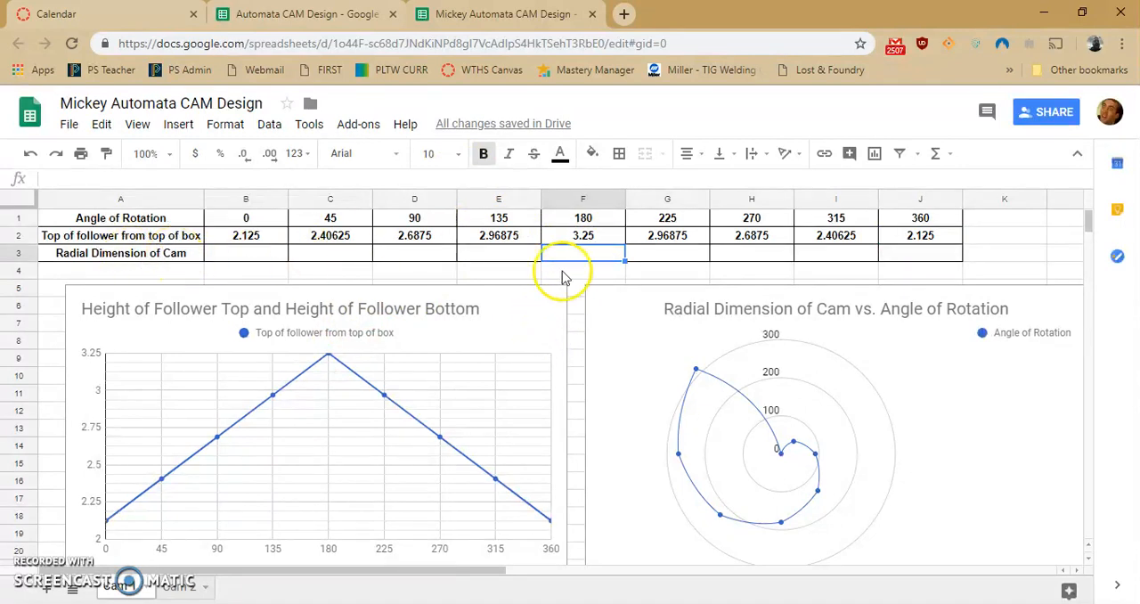
type("1.7")
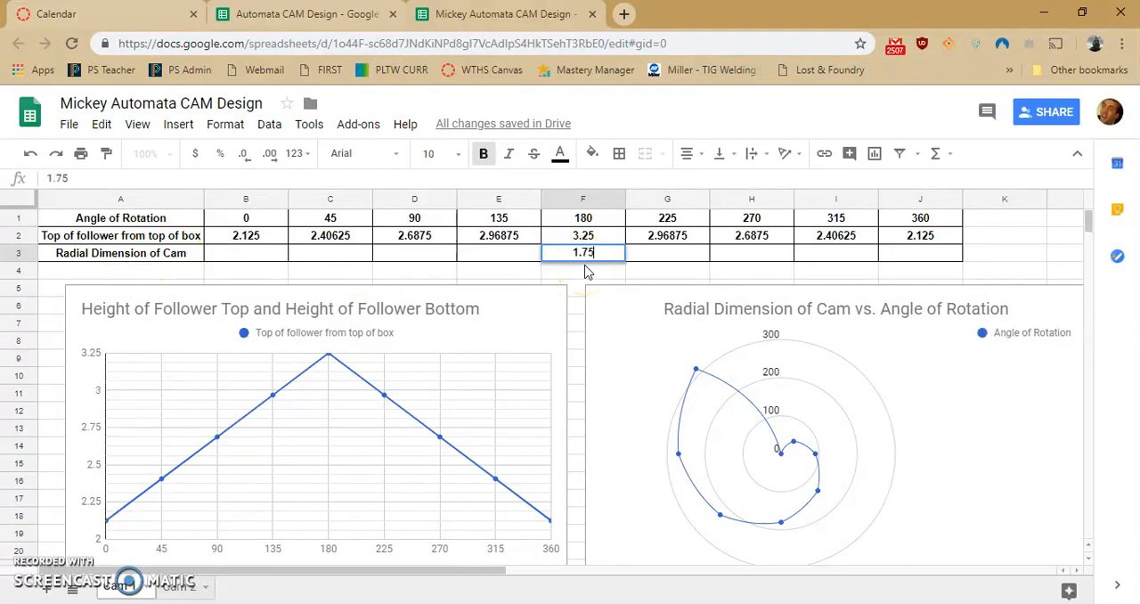
type("5")
key("Return")
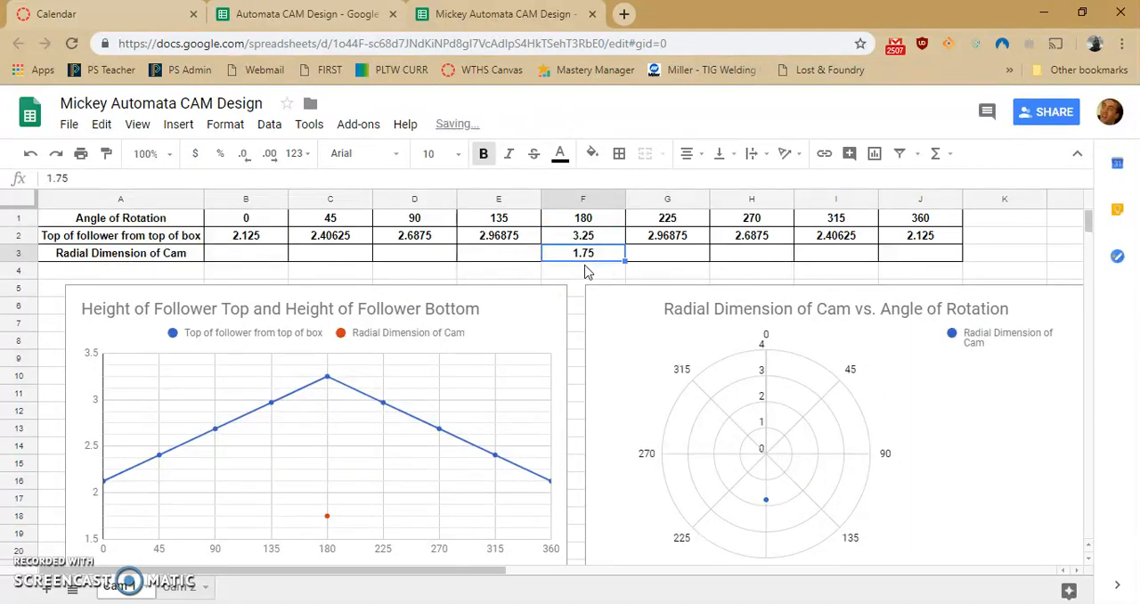
- Compare the follower height with the cam's radial dimension at 180 degrees and look along the radial dimension cells for the smaller angles
key("Up")
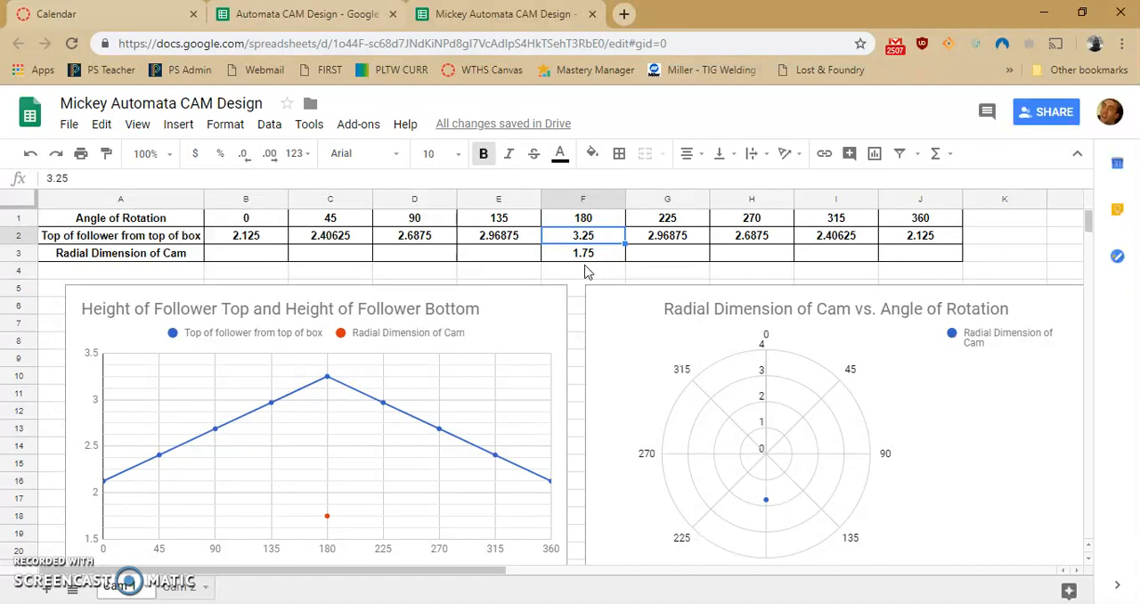
key("Down")
key("Up")
key("Down")
key("Up")
key("Down")
key("Up")
key("Down")
key("Left")
key("Left")
key("Left")
key("Left")
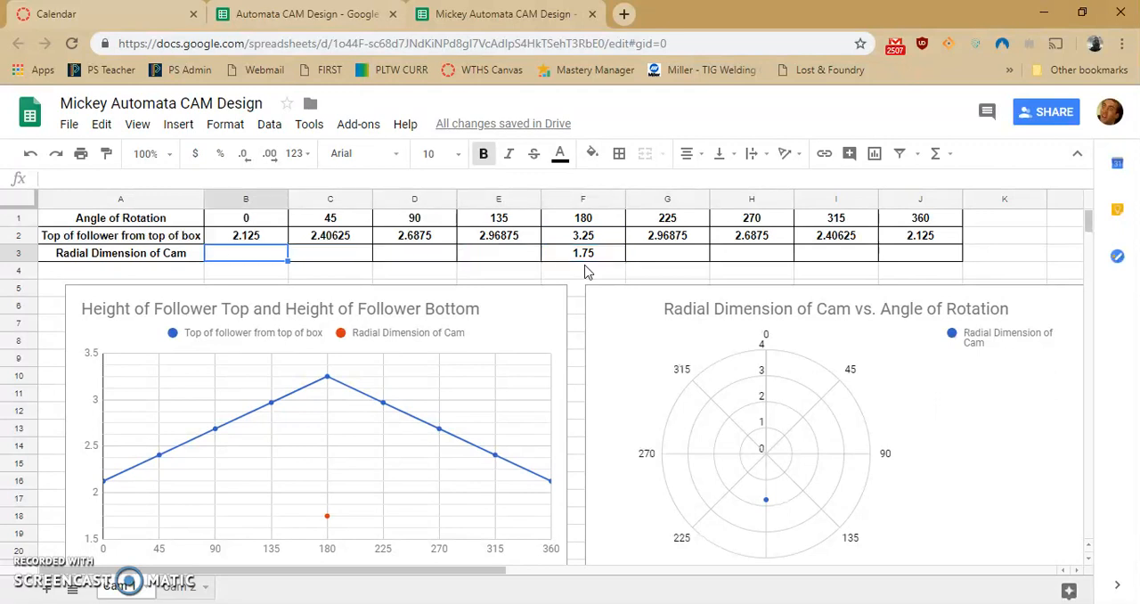
key("Right")
key("Right")
key("Right")
key("Right")
key("Left")
key("Left")
key("Left")
key("Left")
key("Right")
key("Right")
key("Right")
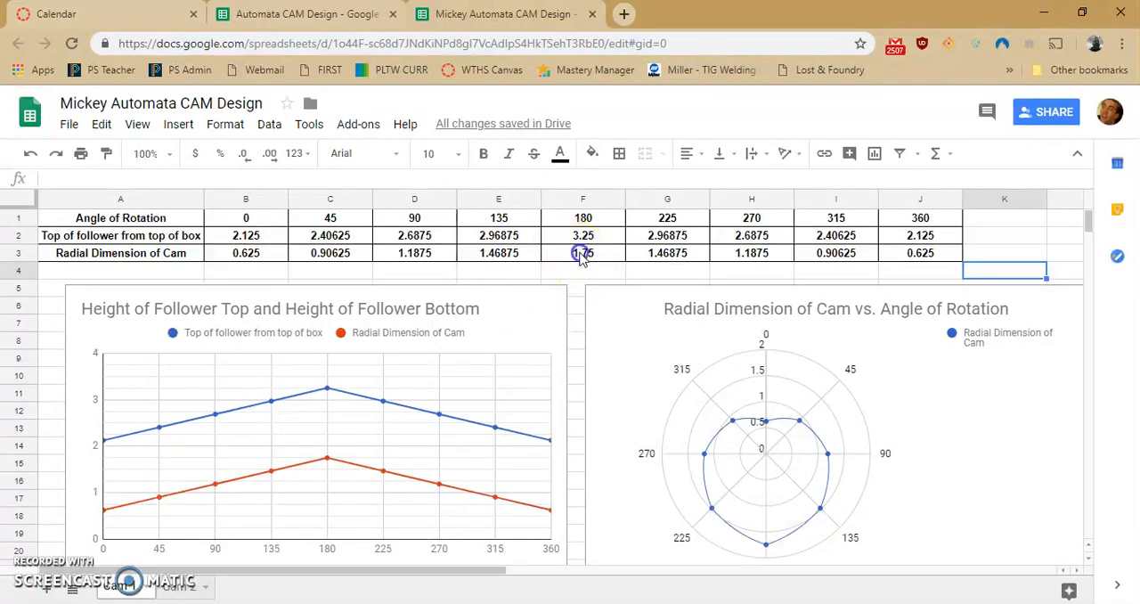
- Examine the contents of the Radial Dimension of Cam cells, starting from 0 degrees, to see how each derives from the follower height
left_click(576, 254)
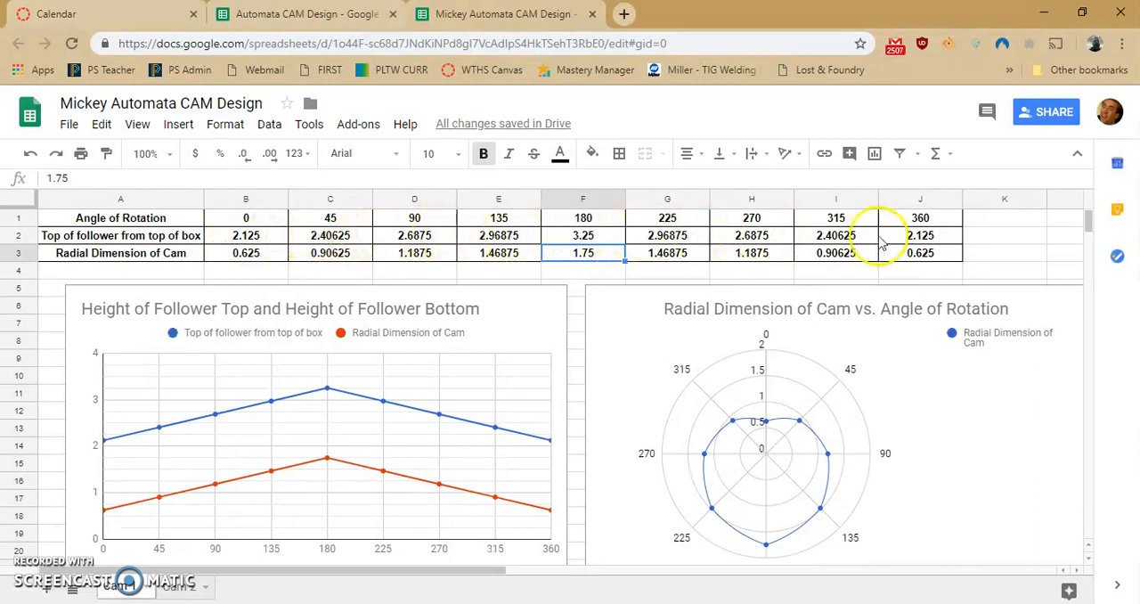
left_click(249, 253)
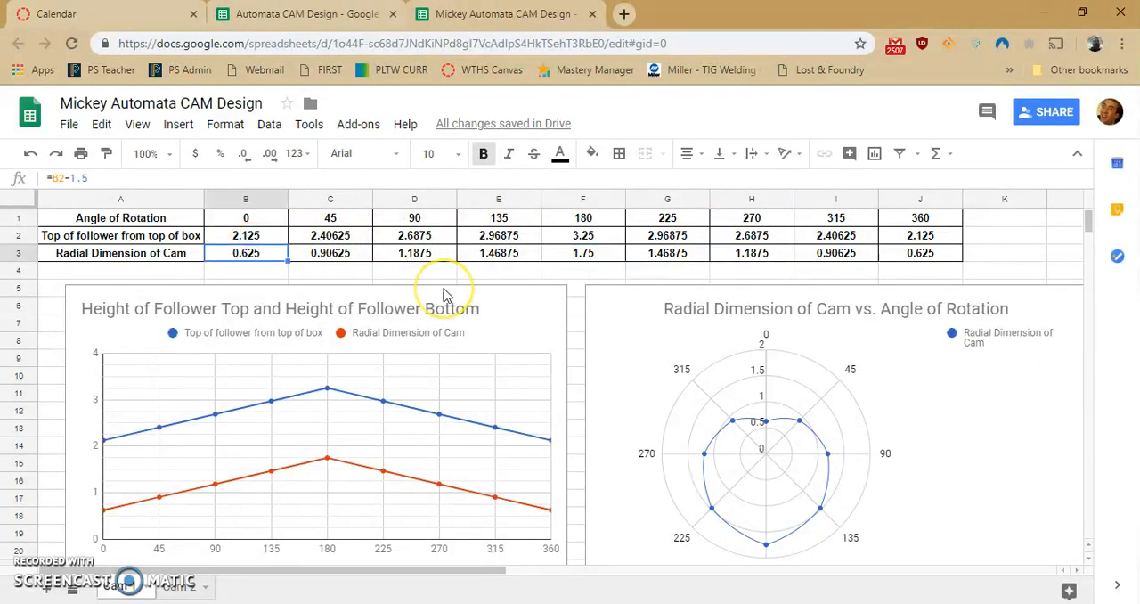
key("Right")
key("Right")
key("Right")
key("Right")
key("Right")
key("Right")
key("Right")
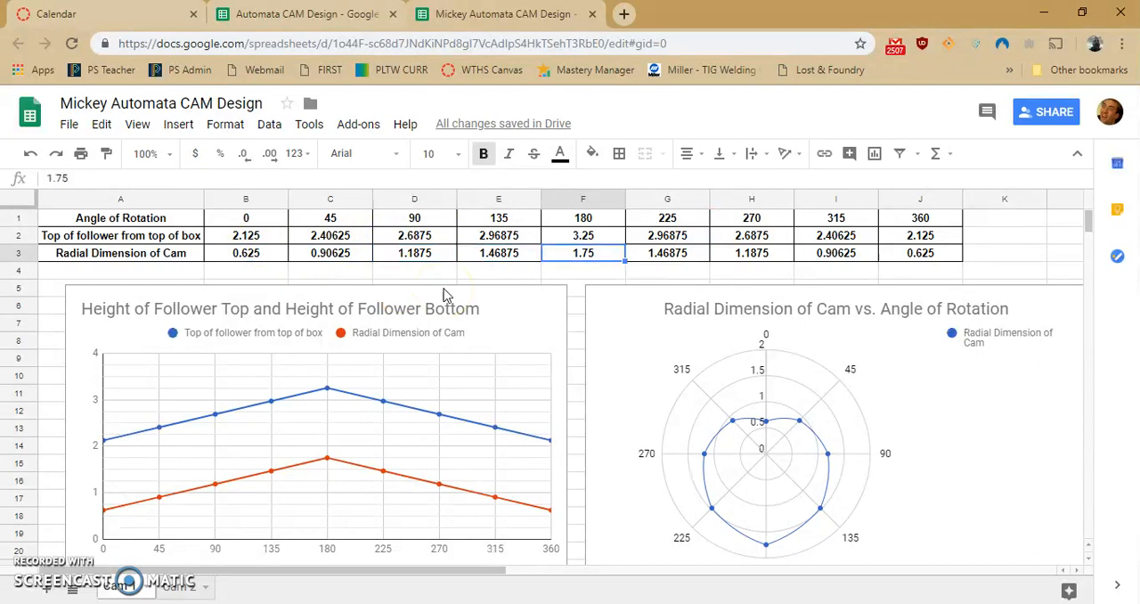
key("Right")
key("Left")
key("Left")
key("Left")
key("Left")
key("Left")
key("Left")
key("Left")
key("Left")
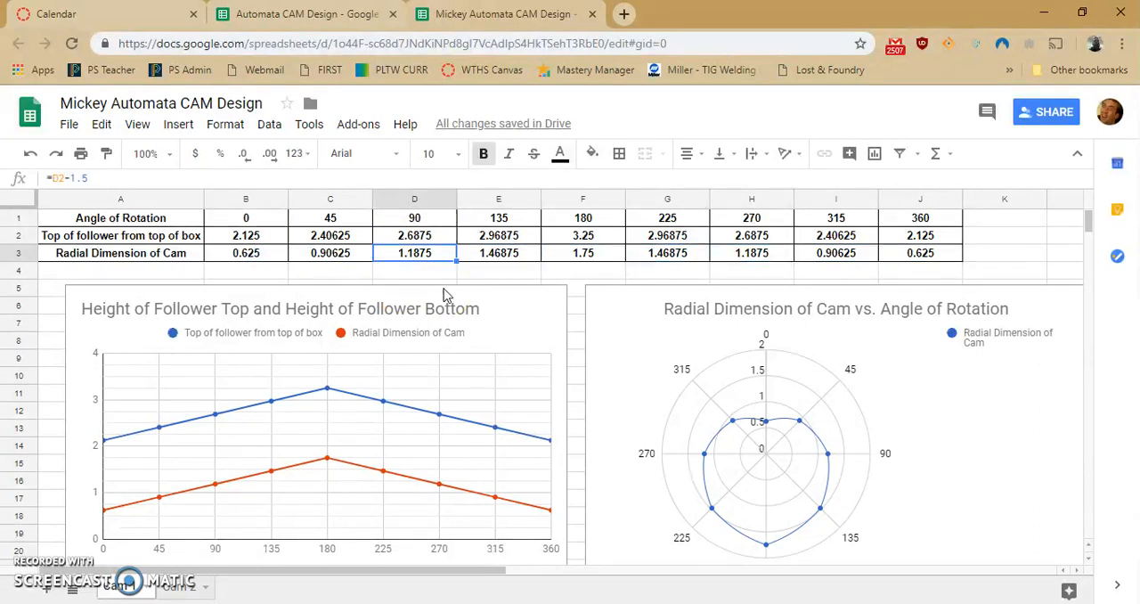
key("Right")
key("Right")
key("Right")
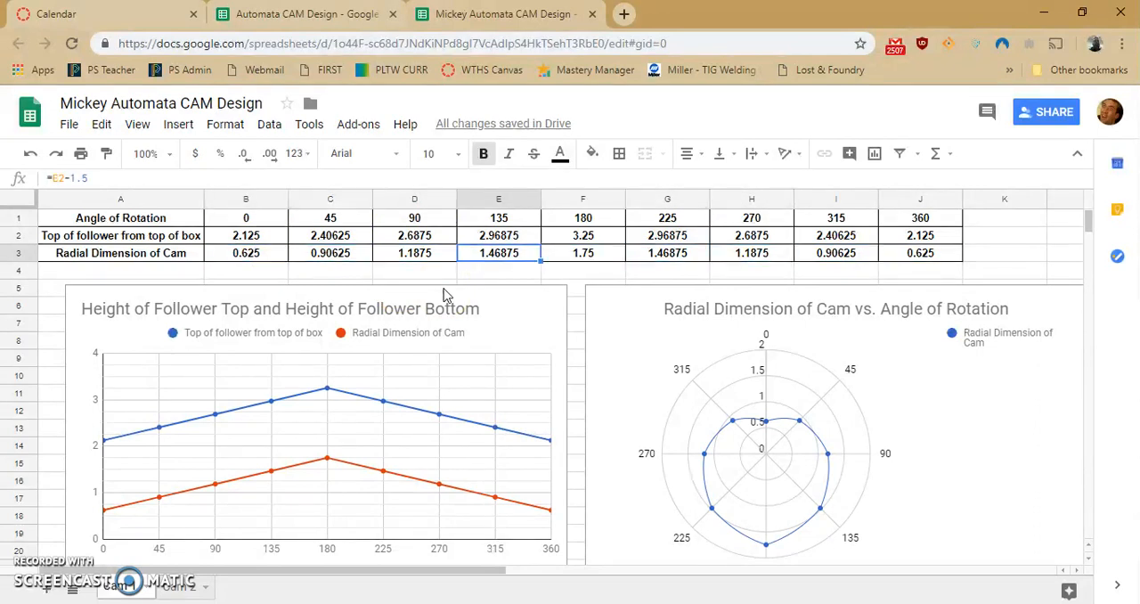
key("Right")
key("Right")
key("Right")
key("Right")
key("Right")
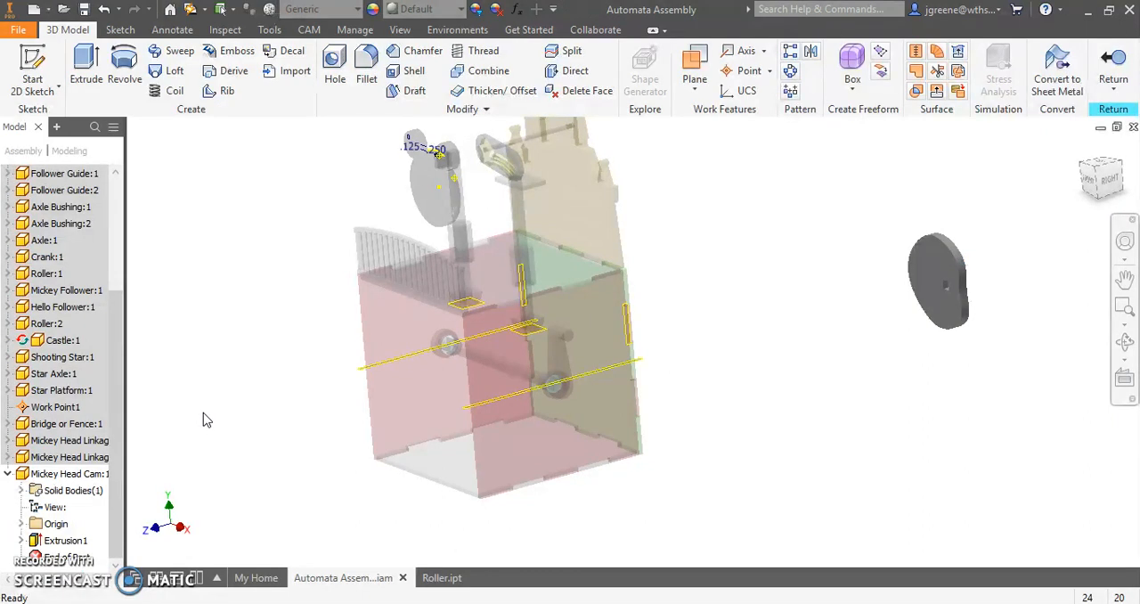
- Edit the Mickey Head Cam's extrusion with a symmetric direction, accept it and return to the assembly
middle_click_drag(893, 348, 852, 343)
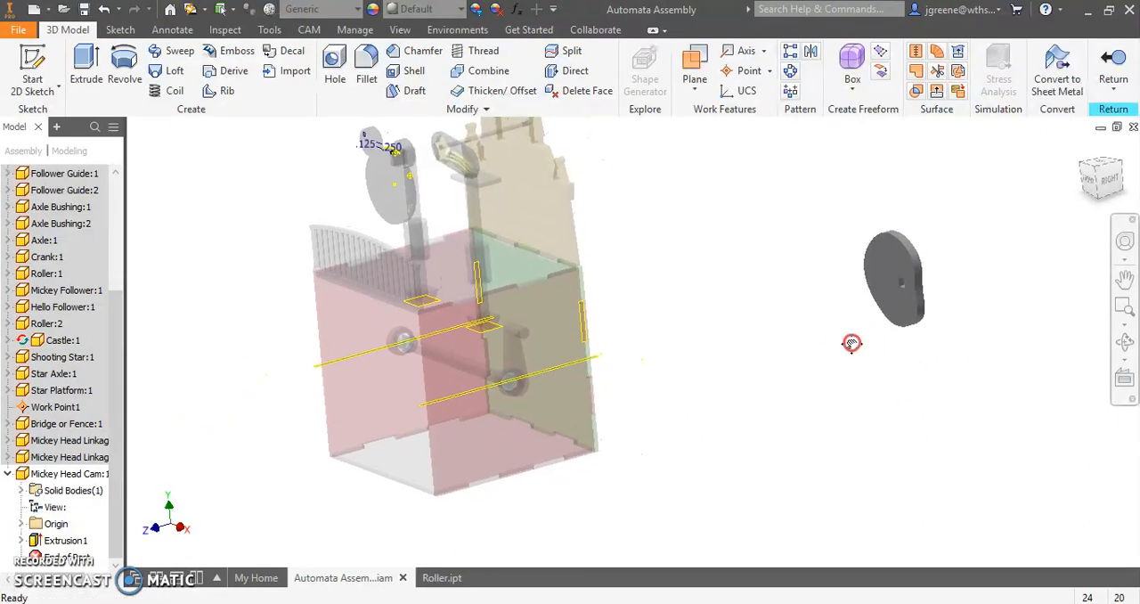
left_click(879, 268)
left_click(834, 331)
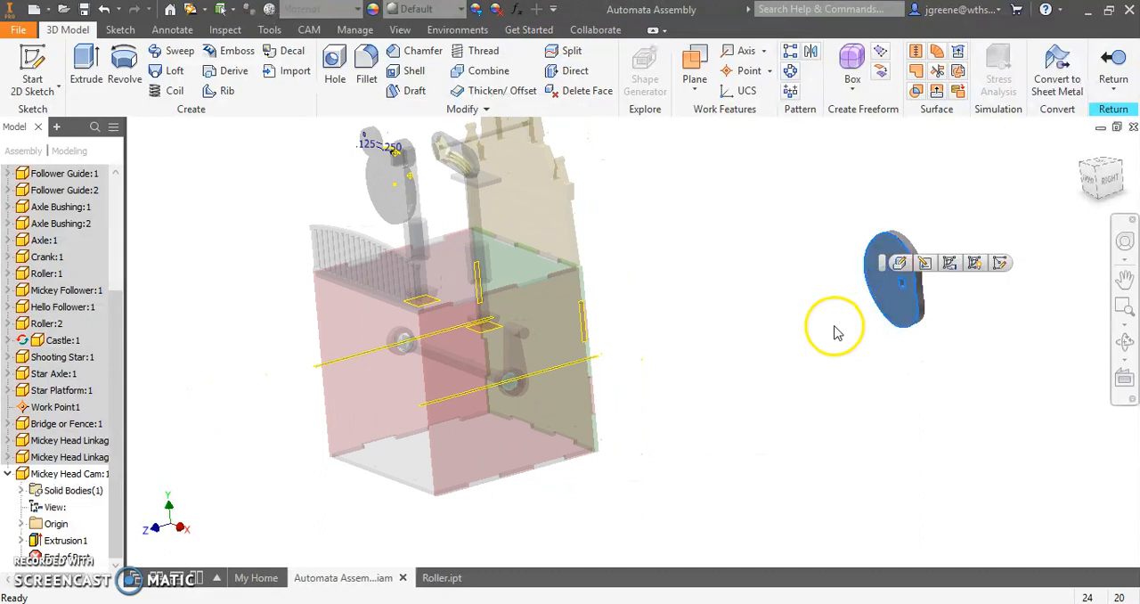
double_click(36, 540)
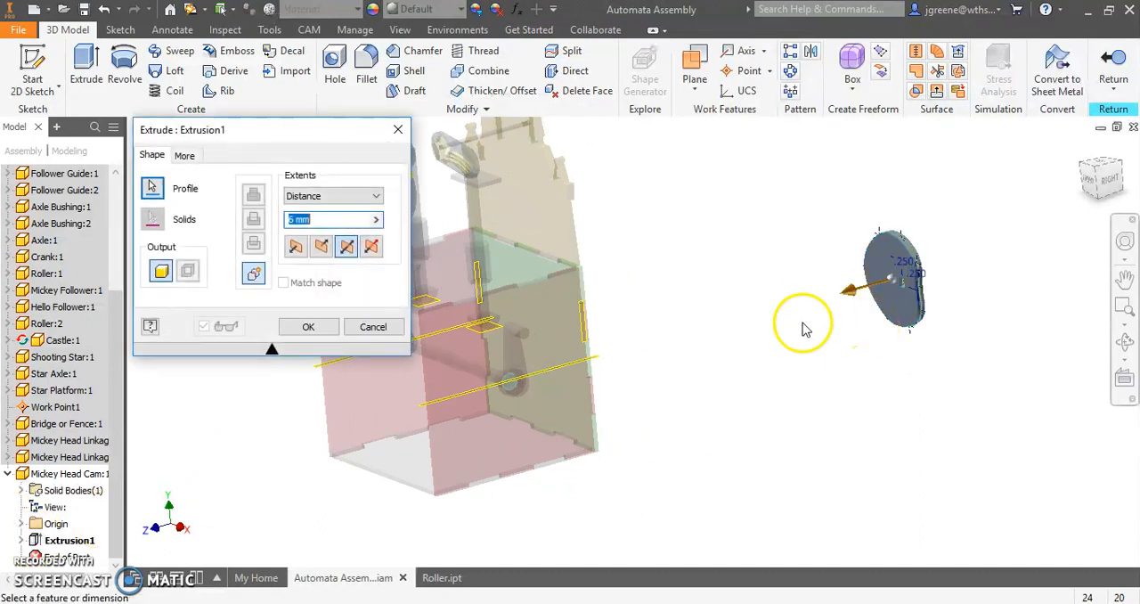
left_click(347, 249)
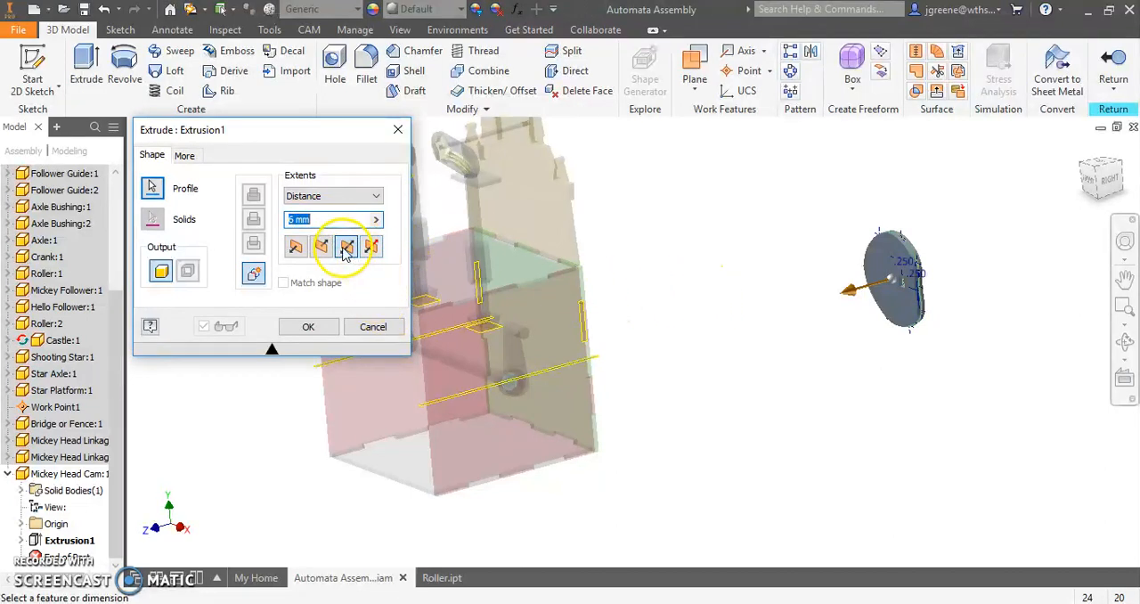
left_click(308, 327)
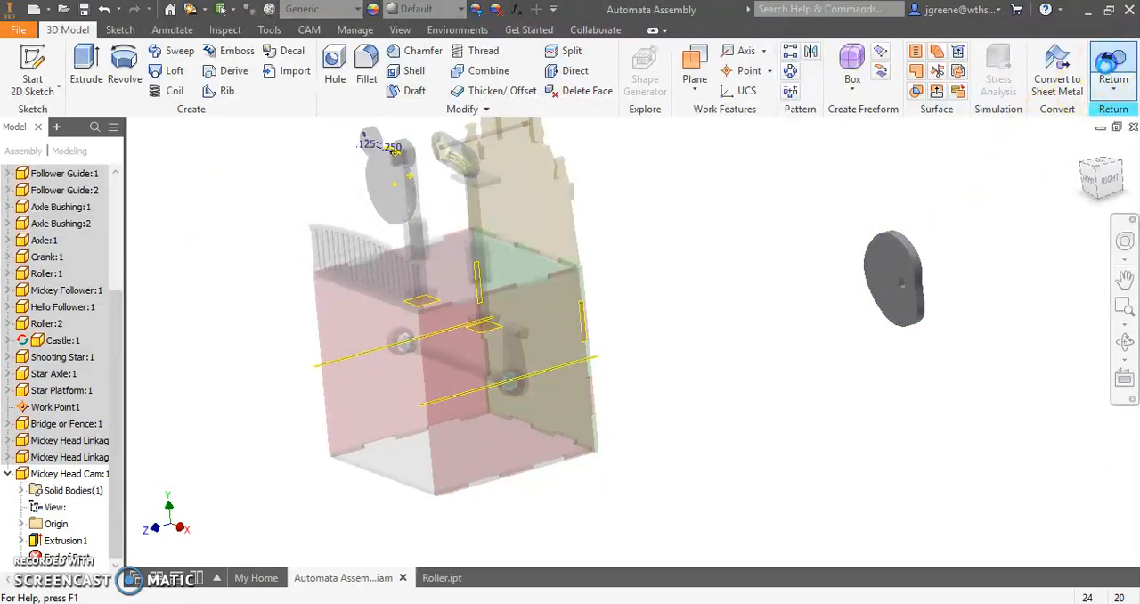
left_click(1112, 77)
- Move the Mickey Head Cam closer to the box, beside the crank
middle_click_drag(714, 370, 776, 364, "shift")
scroll(835, 318, "down", 3)
scroll(837, 321, "up", 5)
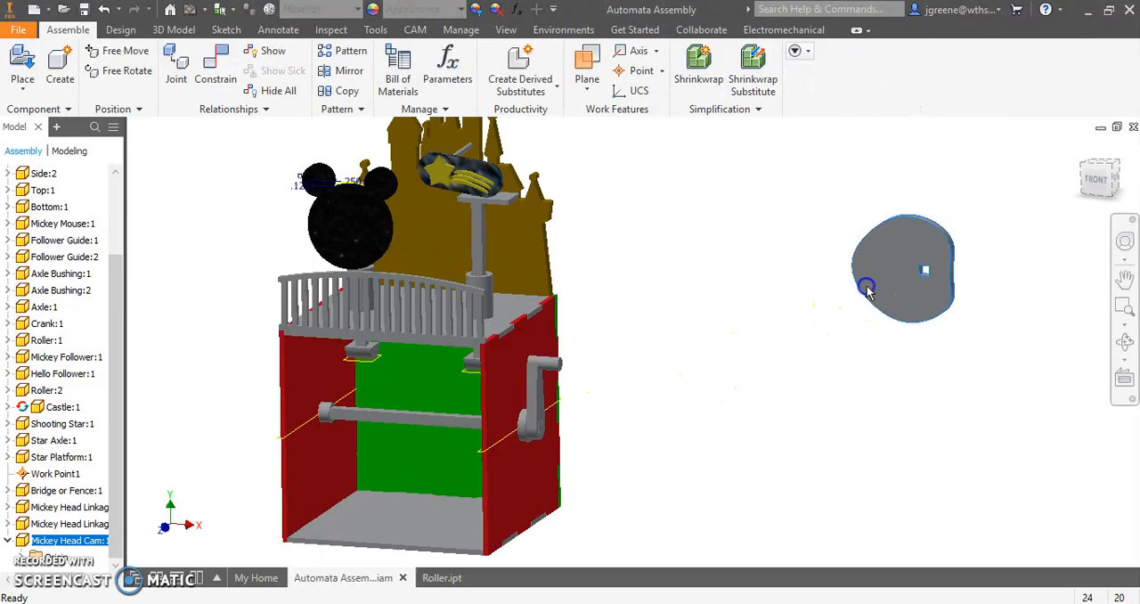
left_click_drag(865, 285, 631, 415)
left_click(655, 203)
middle_click_drag(416, 392, 485, 303)
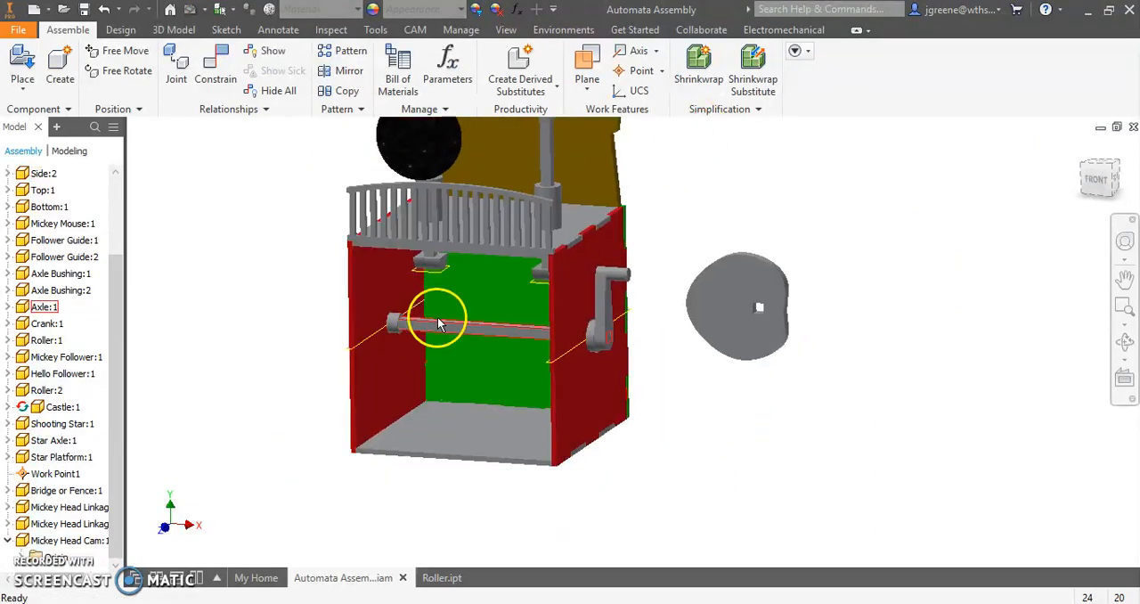
- Mate the cam's Z Axis to the axle bushing's axis with a 0.000 in offset and slide the cam along the axle into the box
left_click(215, 72)
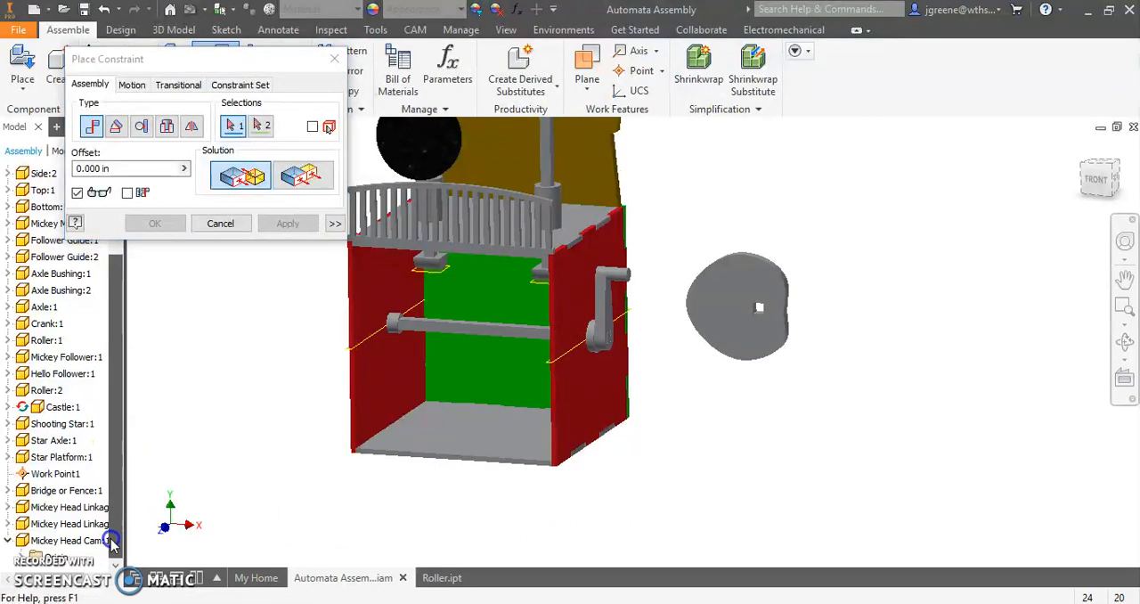
left_click(18, 560)
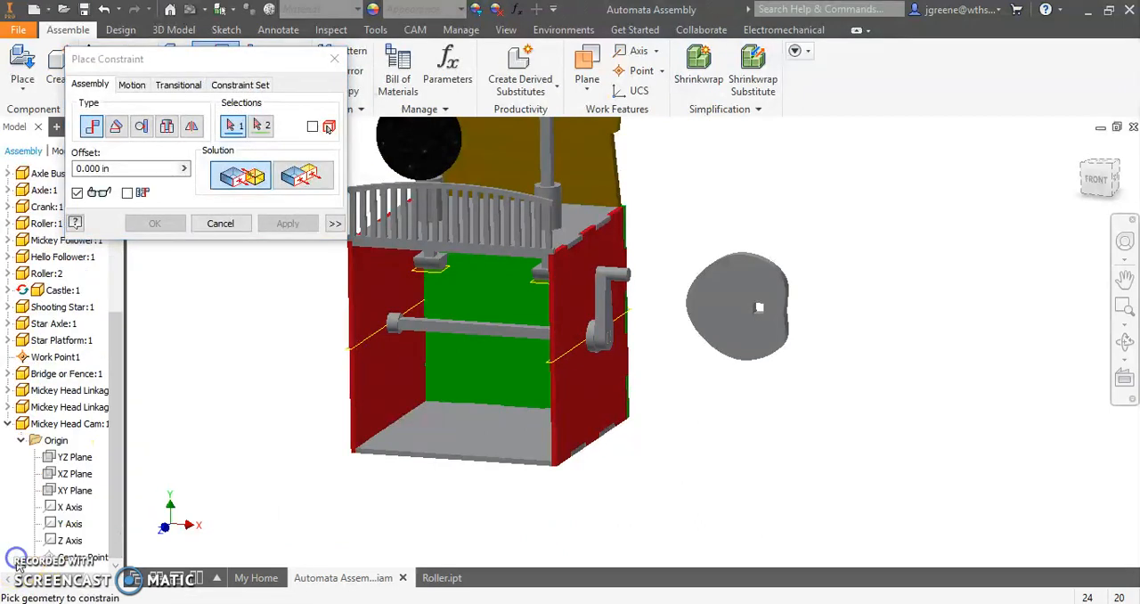
left_click(73, 541)
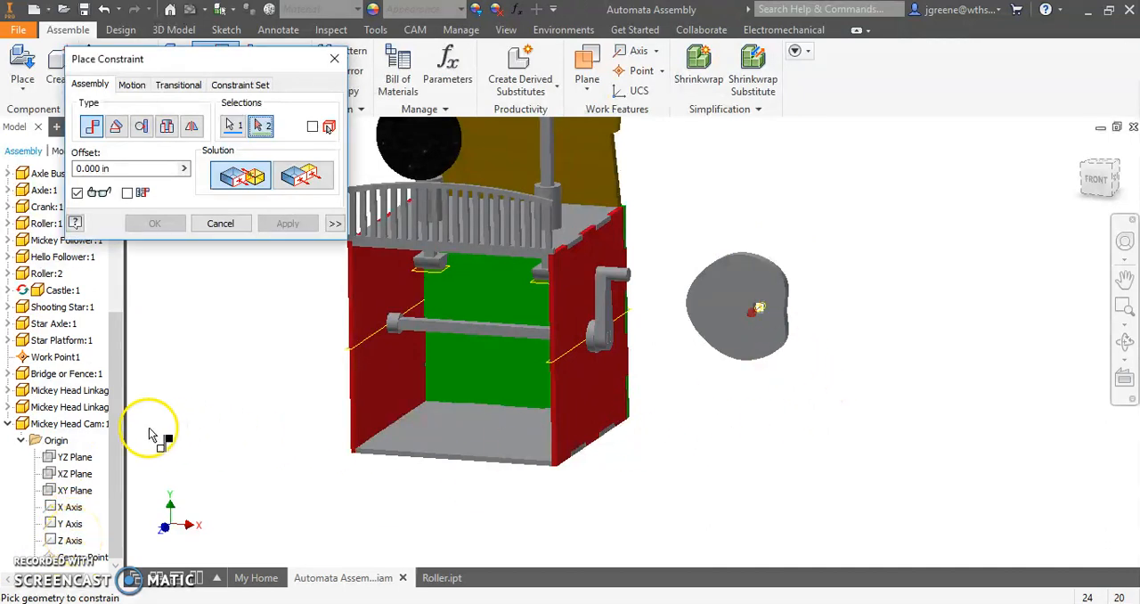
scroll(581, 347, "up", 5)
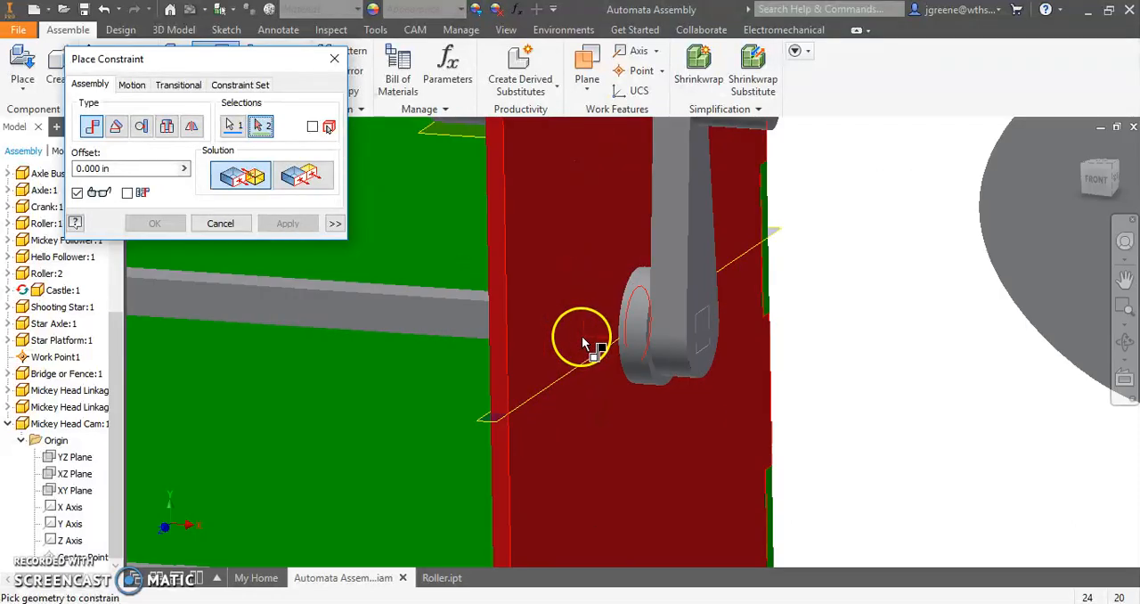
left_click(628, 329)
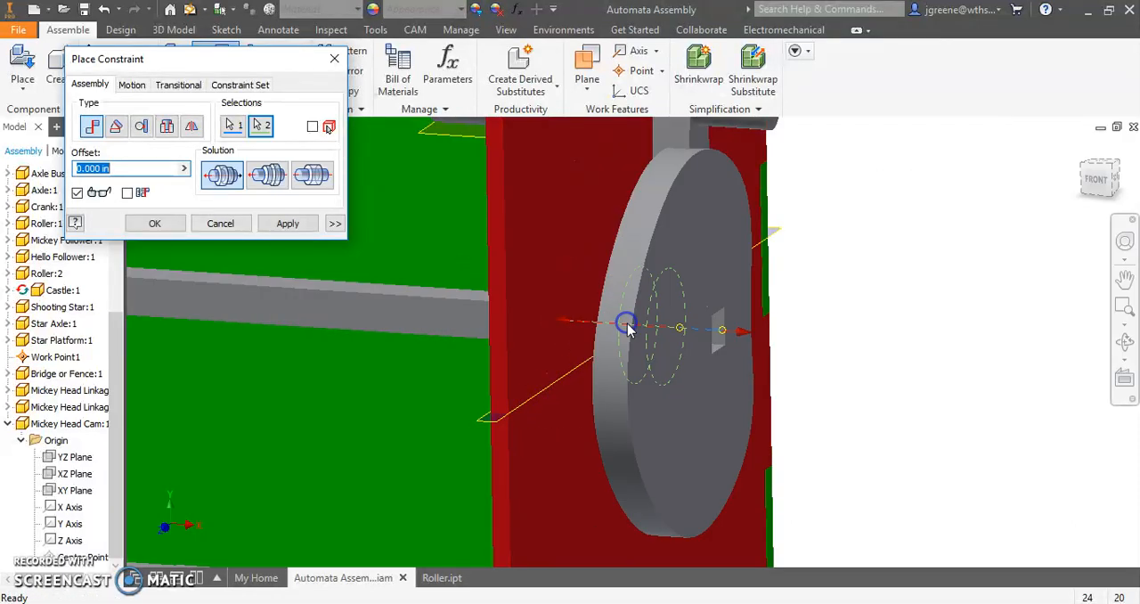
scroll(628, 329, "down", 4)
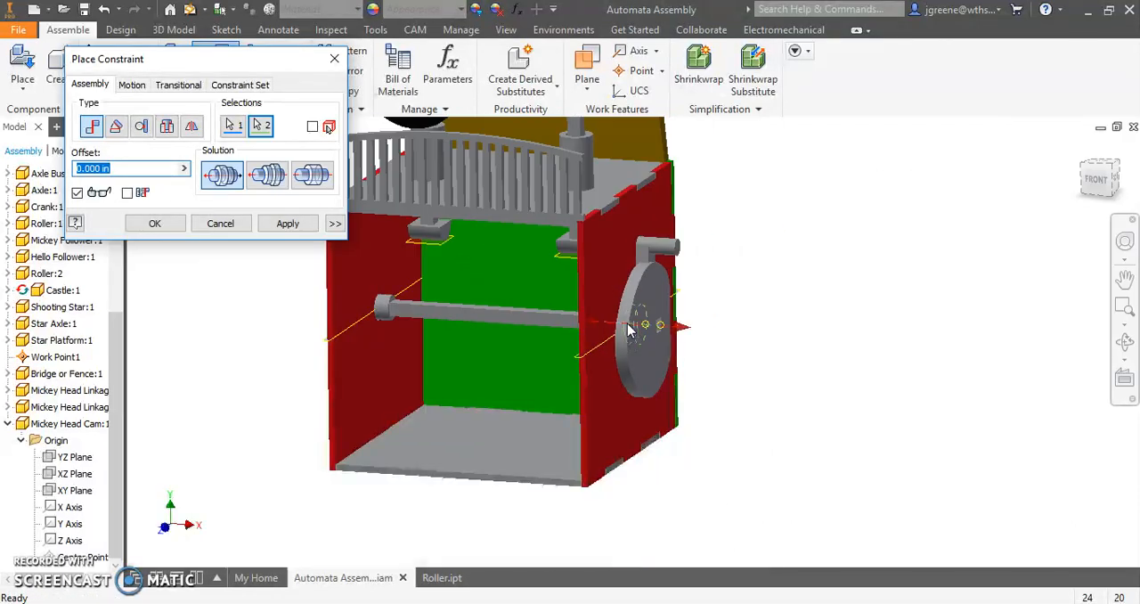
left_click(291, 225)
left_click(207, 228)
left_click_drag(635, 351, 405, 398)
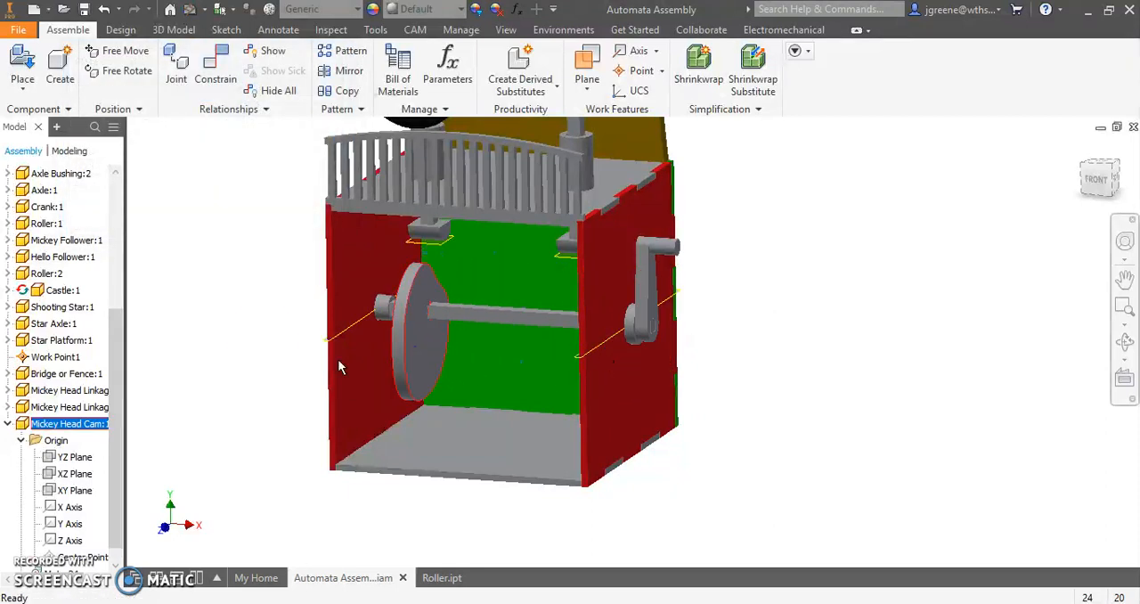
scroll(469, 294, "up", 5)
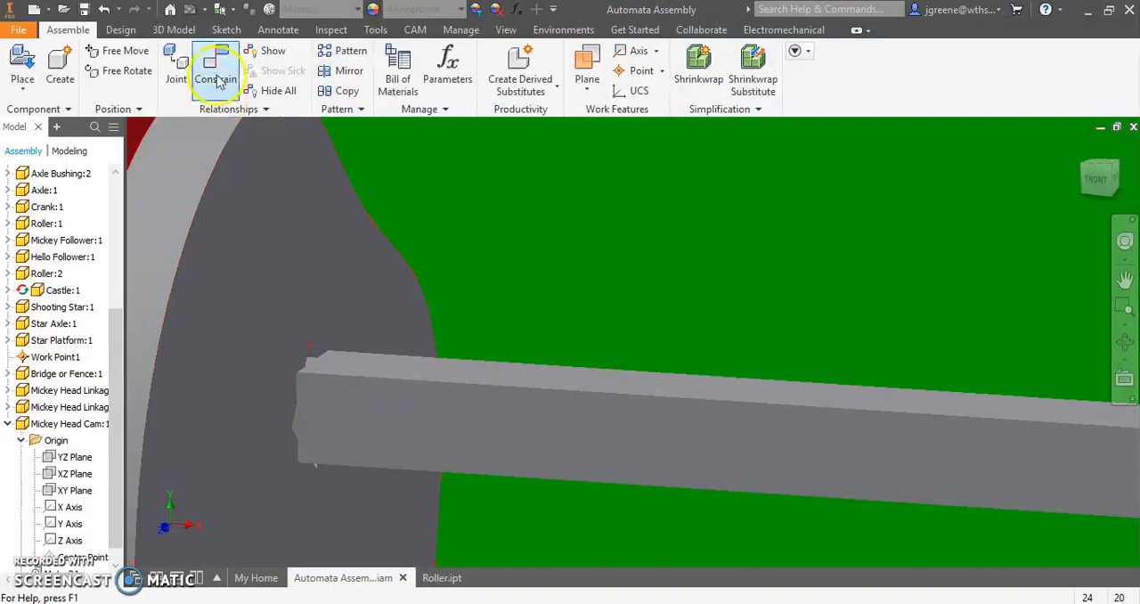
left_click(220, 76)
middle_click_drag(378, 339, 648, 381, "shift")
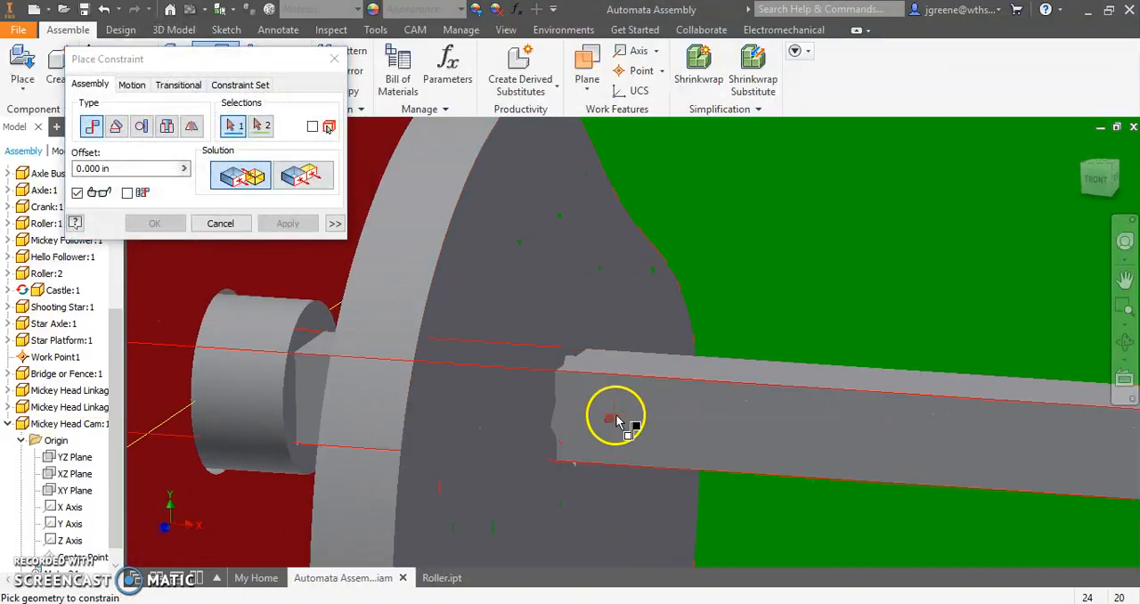
scroll(604, 417, "down", 5)
mouse_move(687, 439)
middle_mouse_down("shift")
mouse_move(622, 431)
mouse_move(713, 433)
mouse_move(700, 428)
middle_mouse_up("shift")
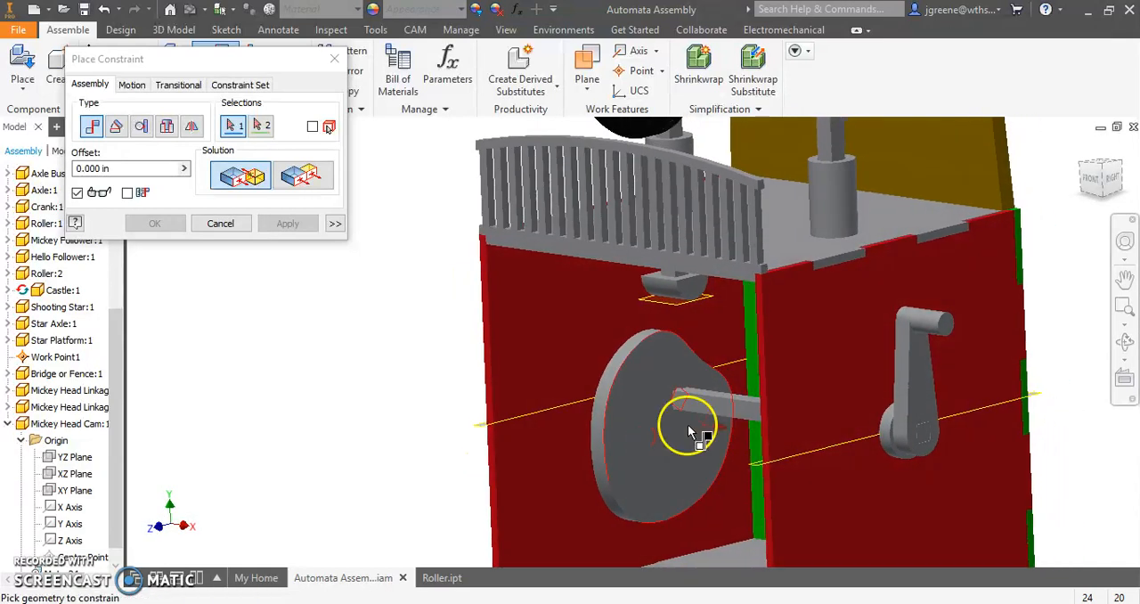
scroll(690, 408, "up", 5)
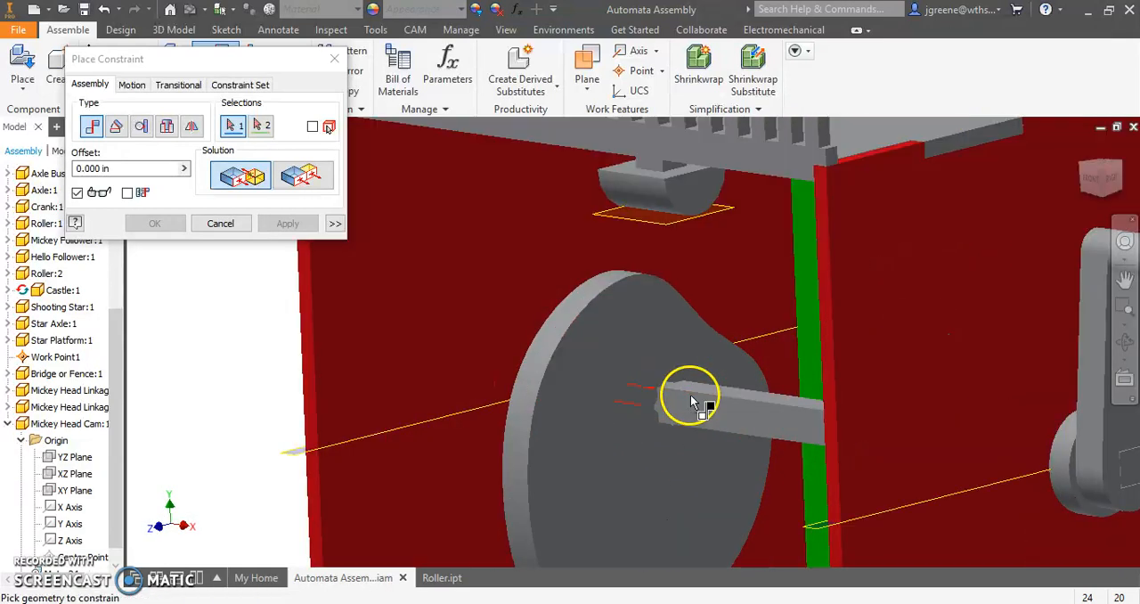
left_click(639, 427)
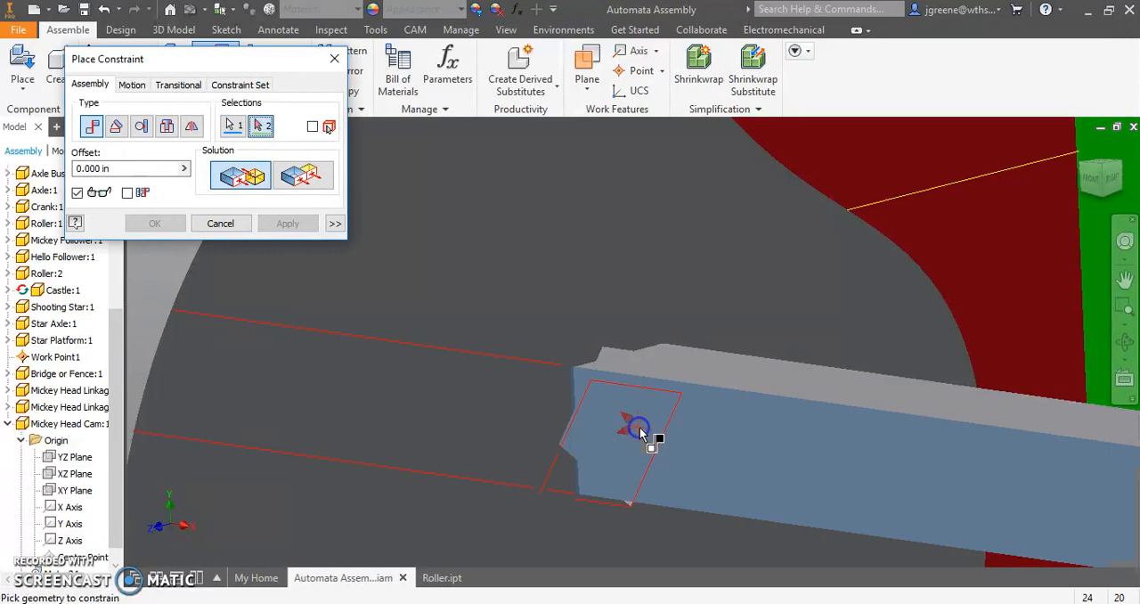
left_click(621, 363)
scroll(637, 387, "down", 5)
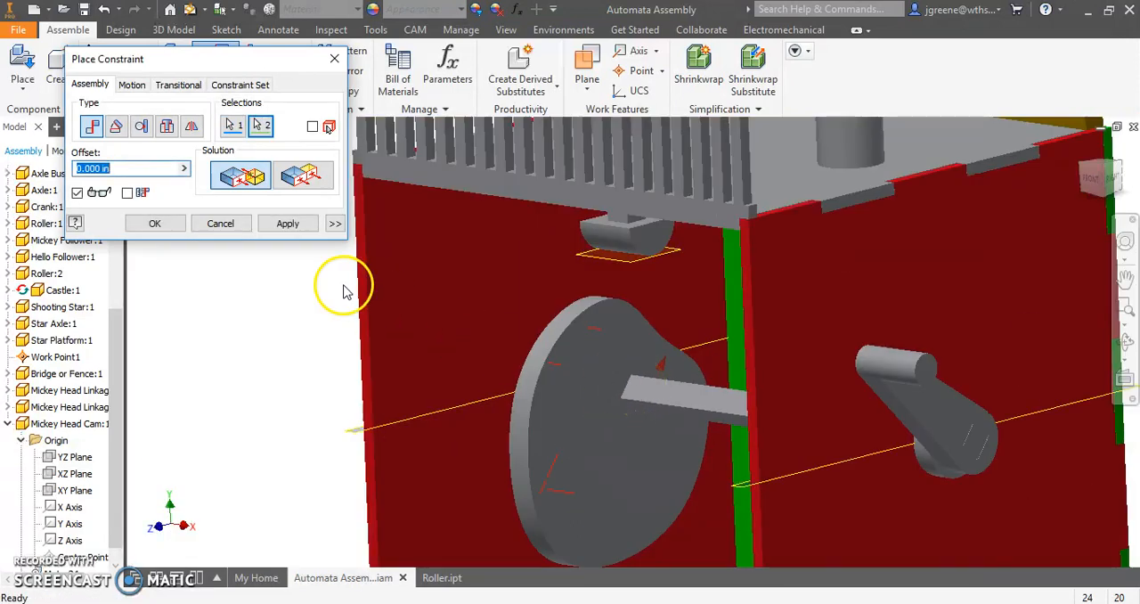
left_click(221, 224)
left_click(211, 77)
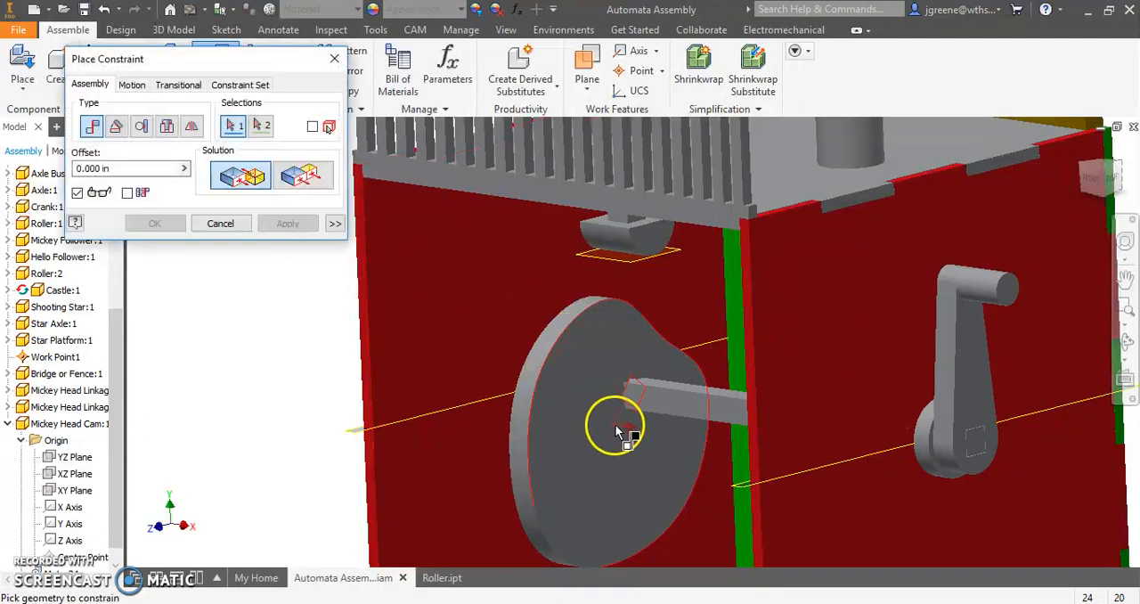
scroll(628, 423, "up", 5)
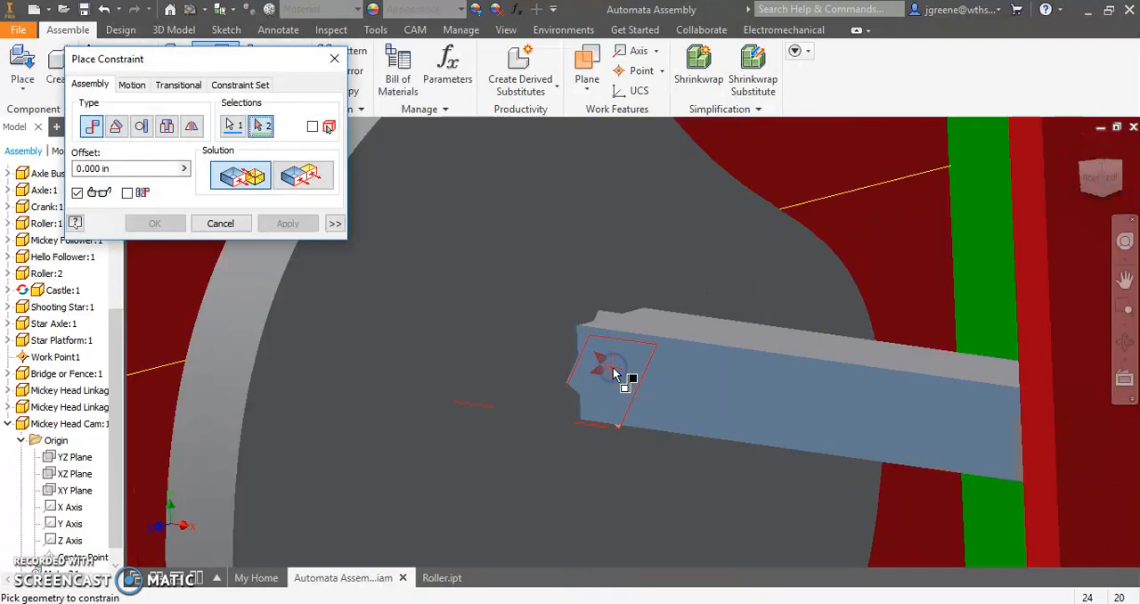
left_click(221, 224)
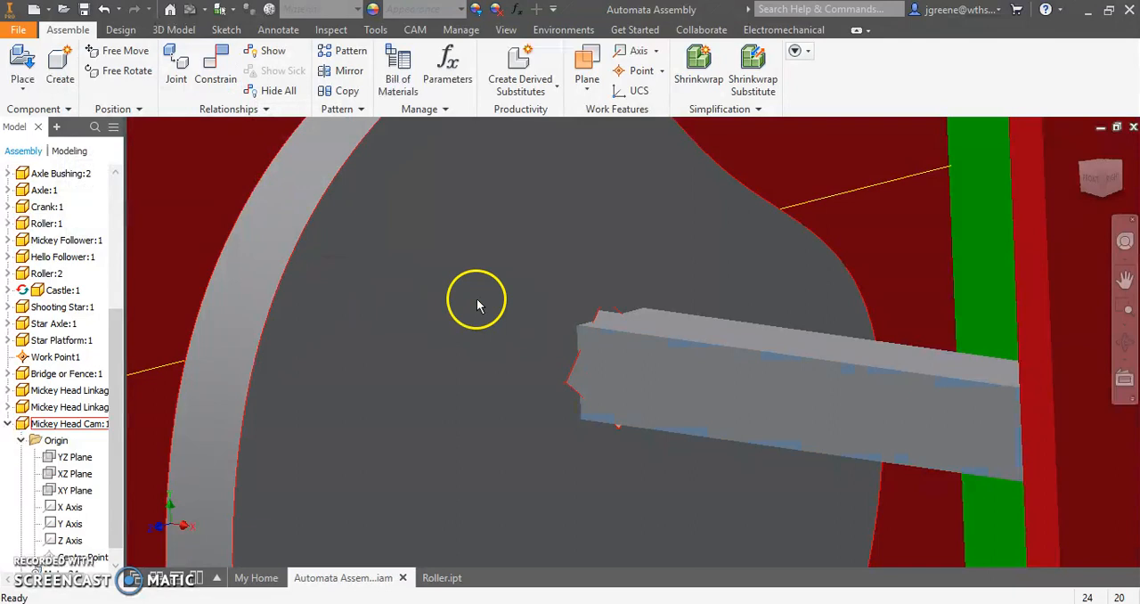
- Mate a flat face of the axle to the matching face of the cam's square hole with a 0.000 in offset
left_click(214, 85)
left_click(656, 335)
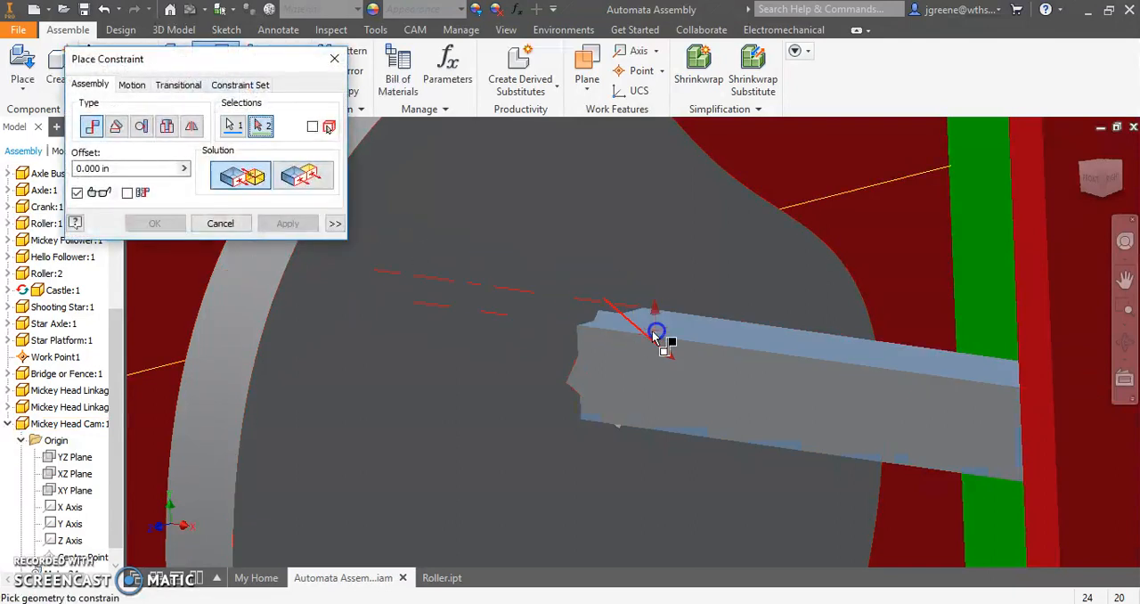
left_click(612, 321)
scroll(622, 356, "down", 5)
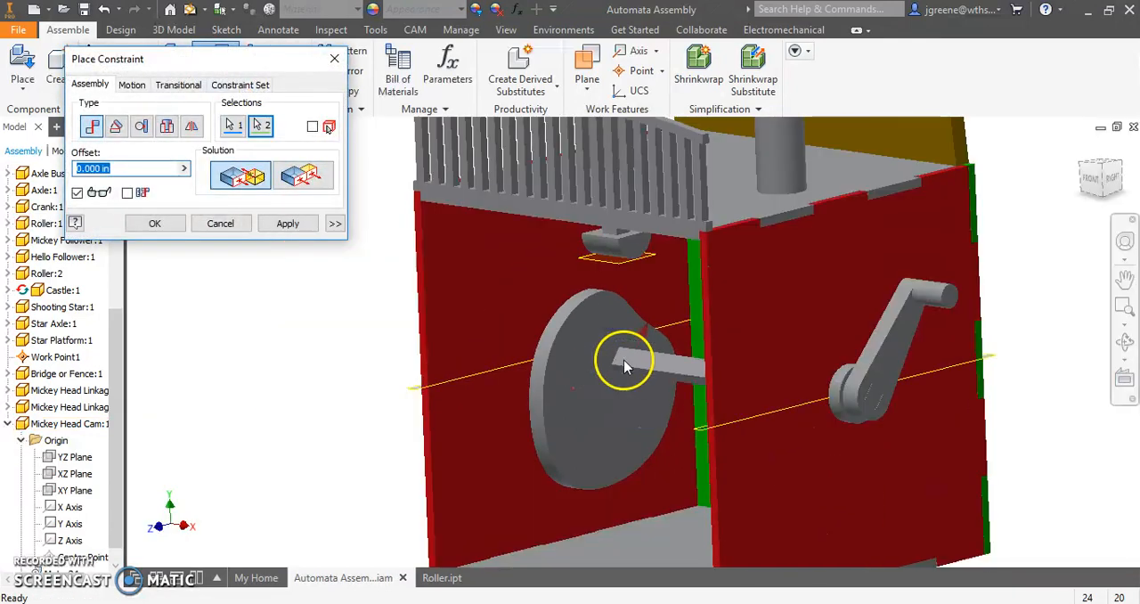
middle_click_drag(636, 384, 440, 318, "shift")
left_click(288, 223)
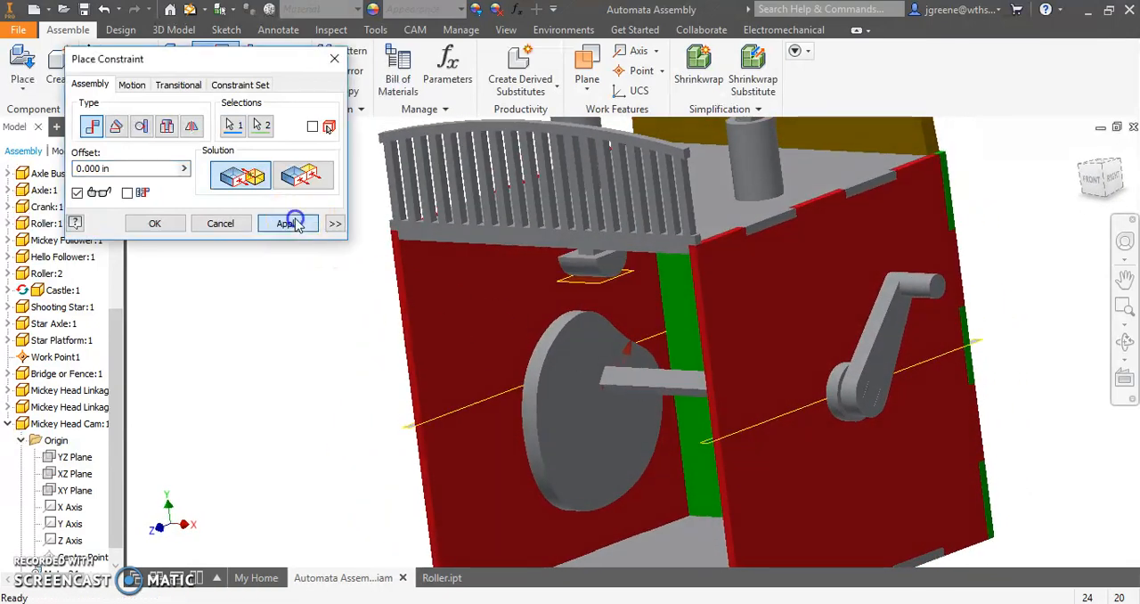
left_click(220, 223)
- Slide the Mickey Head Cam along the axle and check its alignment with the Mickey follower's roller from the front
left_click_drag(555, 428, 611, 443)
left_click(1094, 178)
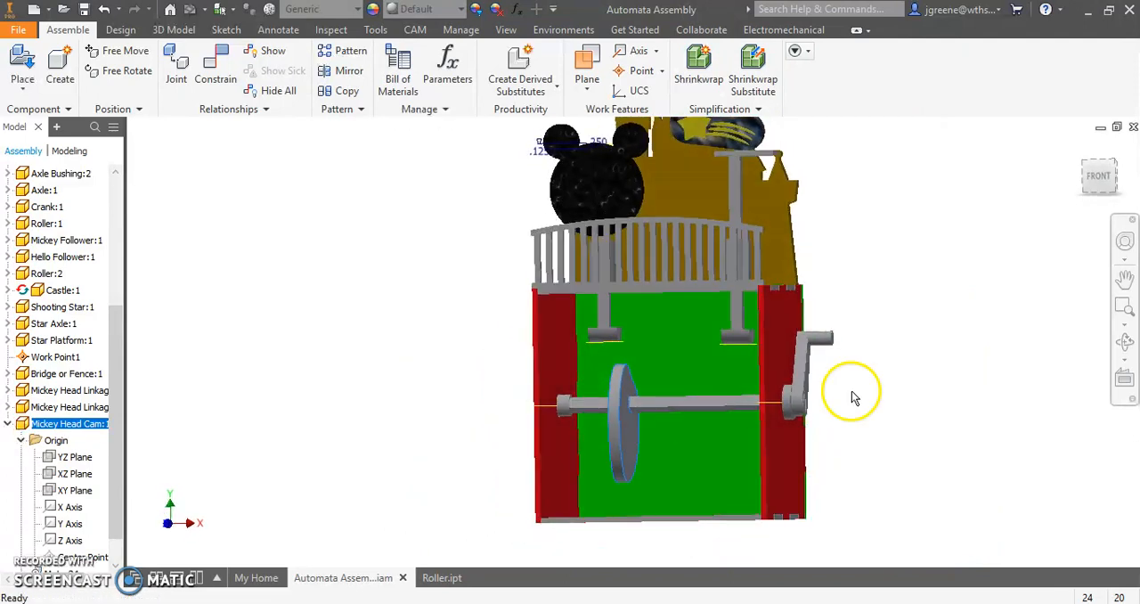
scroll(583, 429, "down", 3)
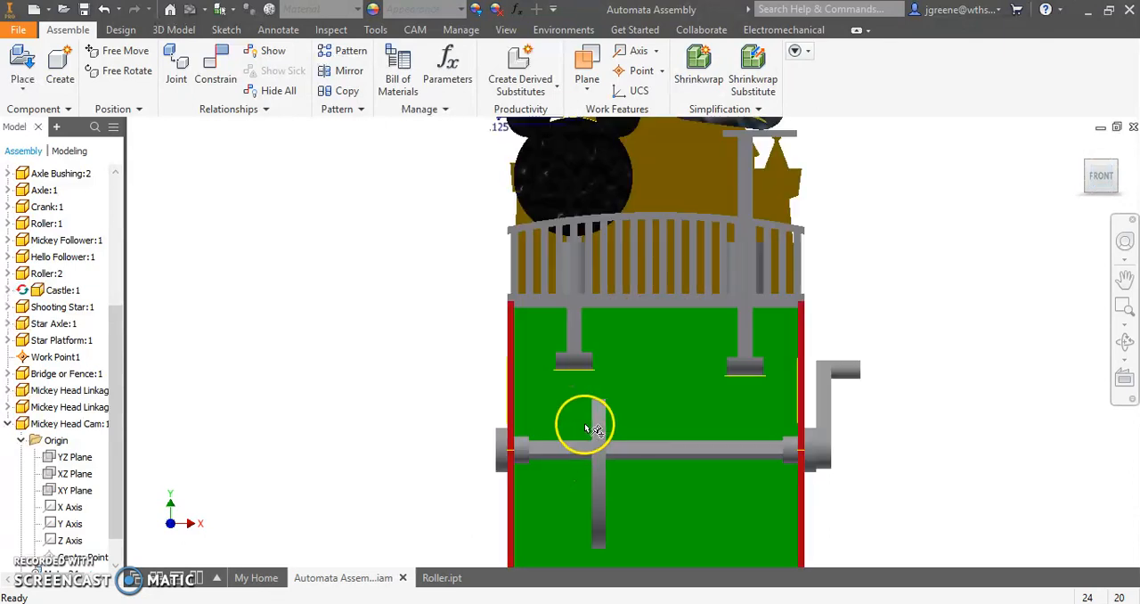
middle_click_drag(586, 427, 582, 367)
scroll(583, 367, "down", 2)
left_click_drag(598, 356, 561, 340)
scroll(547, 381, "up", 5)
middle_click_drag(547, 383, 527, 422, "shift")
scroll(548, 365, "down", 2)
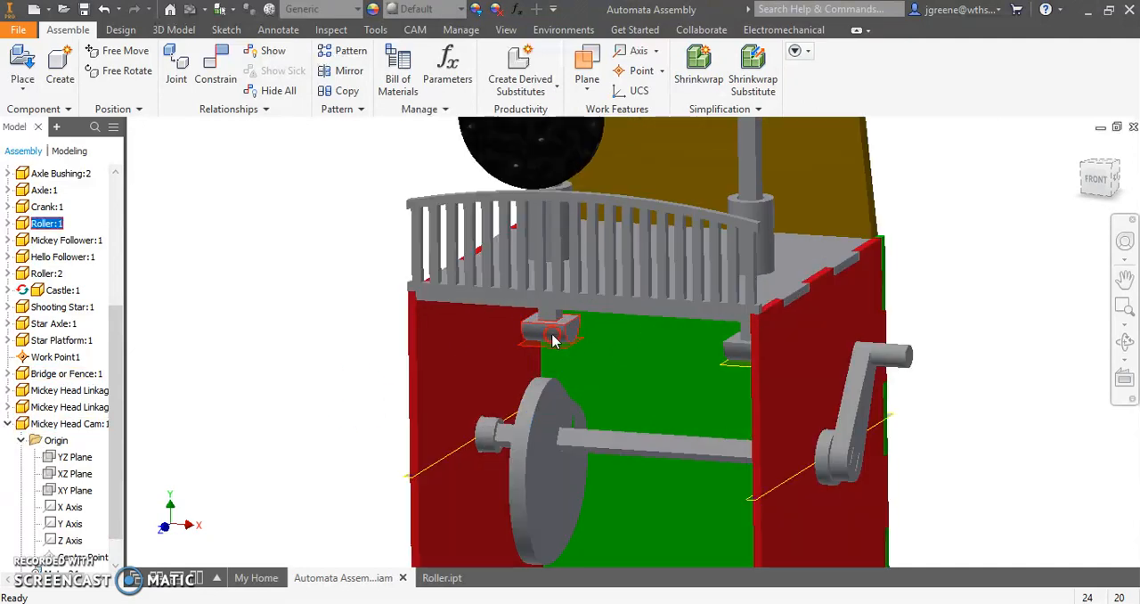
- Open the part file of the roller above the Mickey Head Cam
right_click(552, 342)
left_click(262, 262)
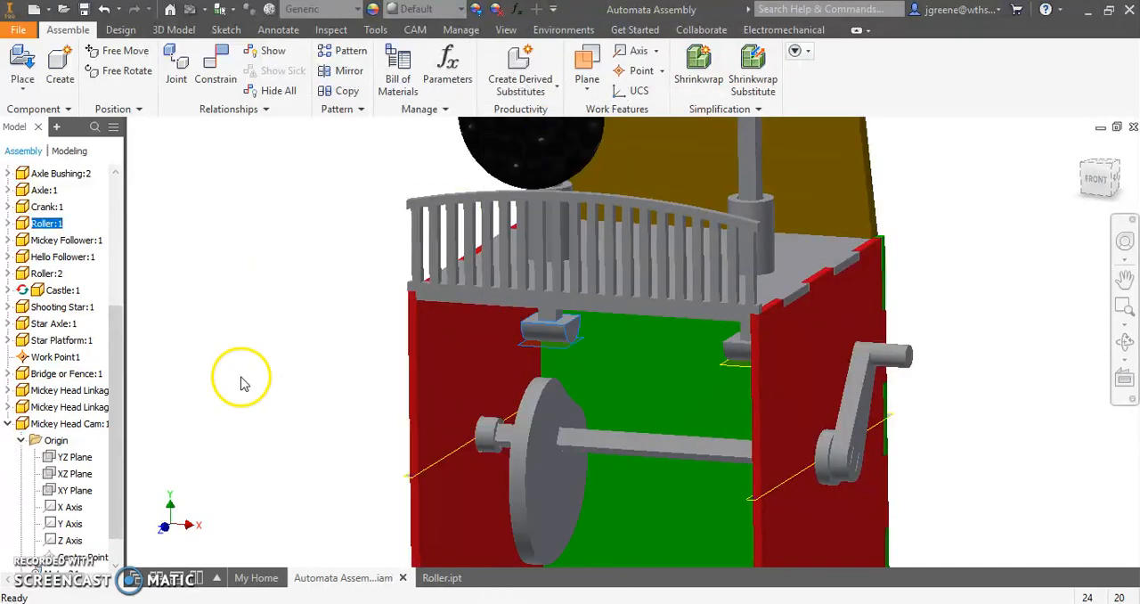
right_click(546, 336)
left_click(545, 21)
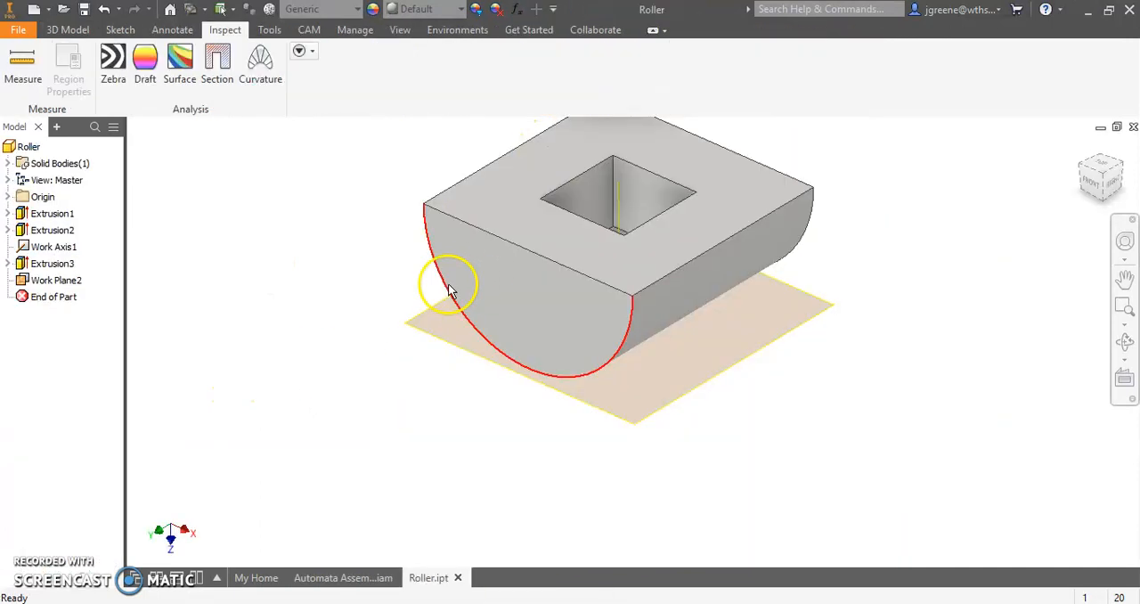
- Examine where the roller's YZ and XZ origin planes lie relative to its body
left_click(7, 196)
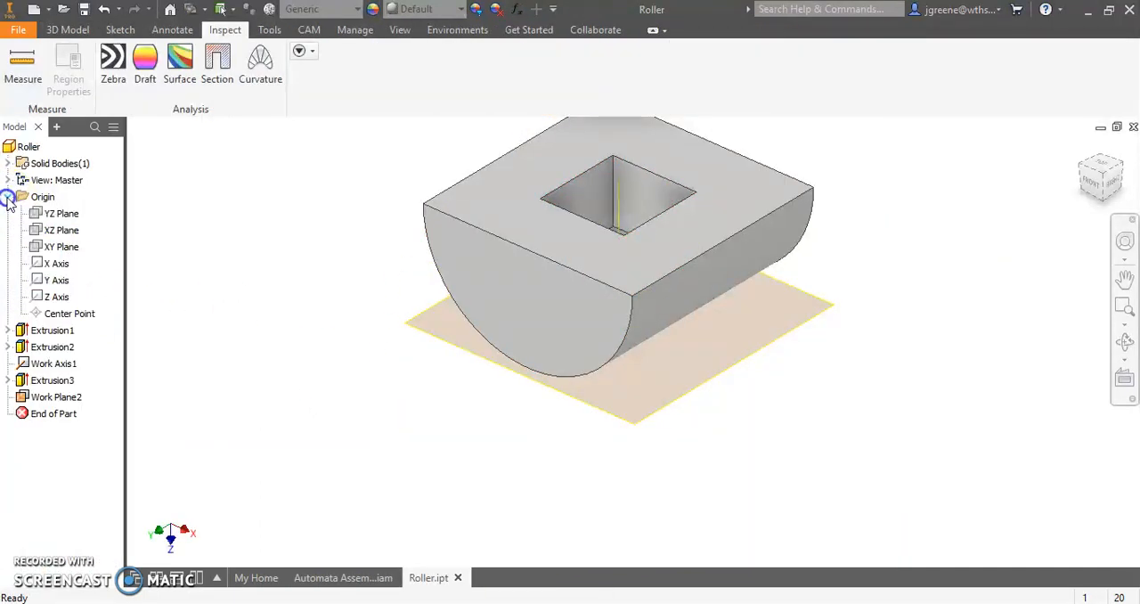
left_click(63, 214)
middle_click_drag(324, 378, 369, 382, "shift")
left_click(308, 344)
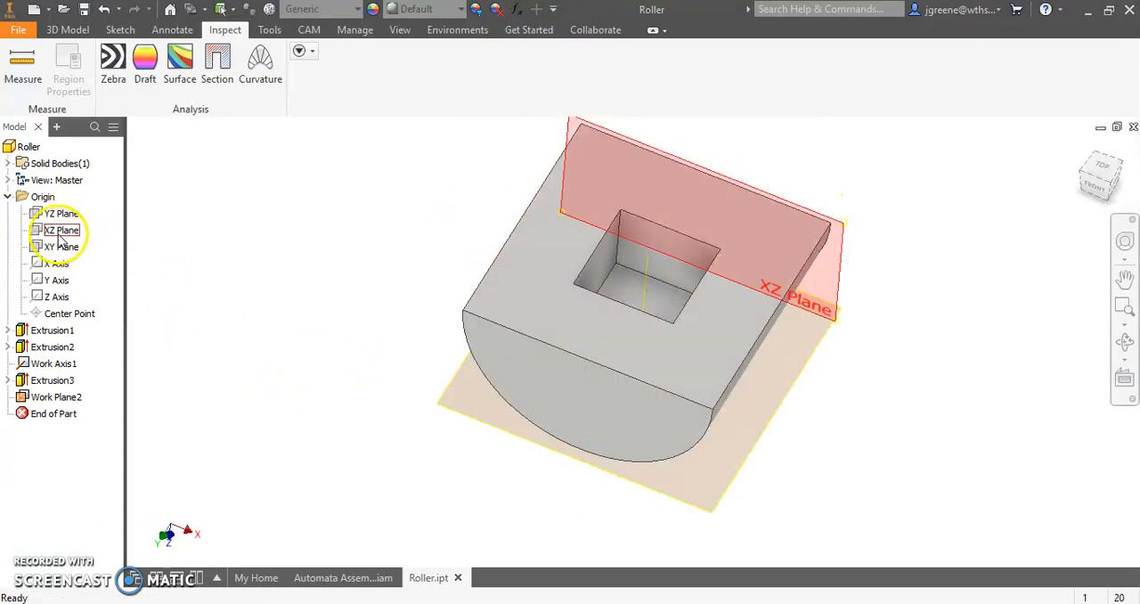
left_click(62, 230)
mouse_move(271, 305)
middle_mouse_down("shift")
mouse_move(273, 293)
mouse_move(273, 323)
middle_mouse_up("shift")
left_click(638, 254)
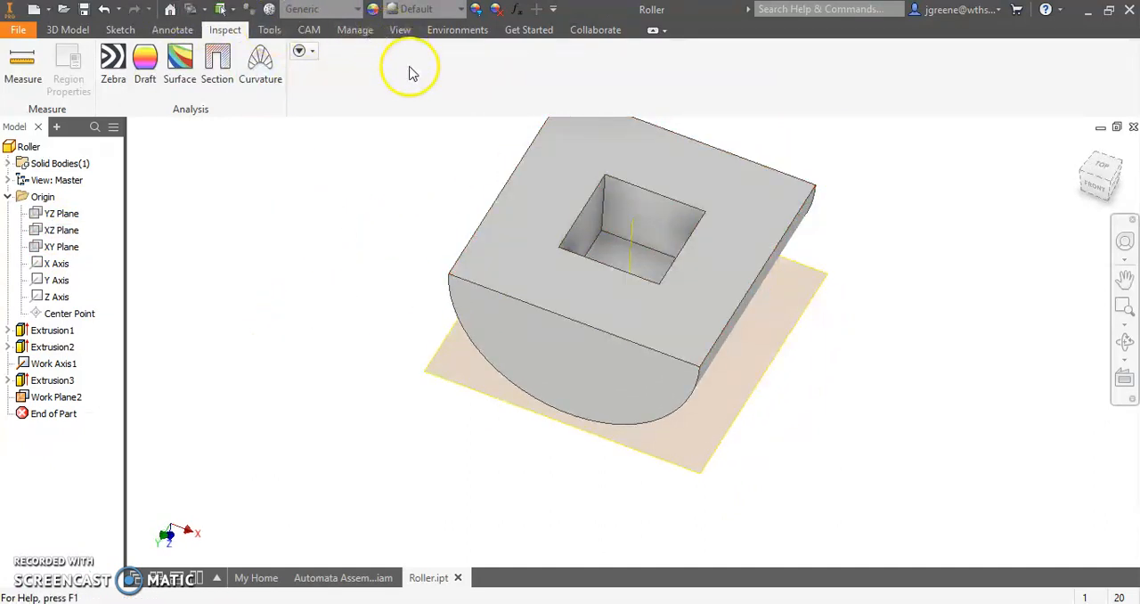
- Create a midplane work plane between the roller's two opposite half-round end faces
left_click(68, 29)
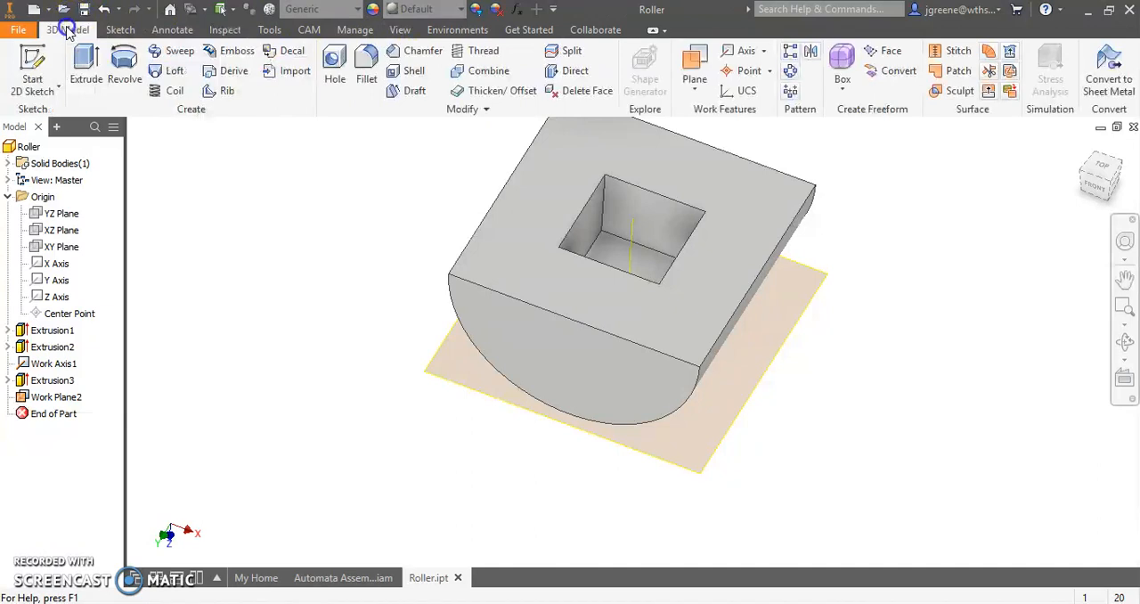
left_click(695, 82)
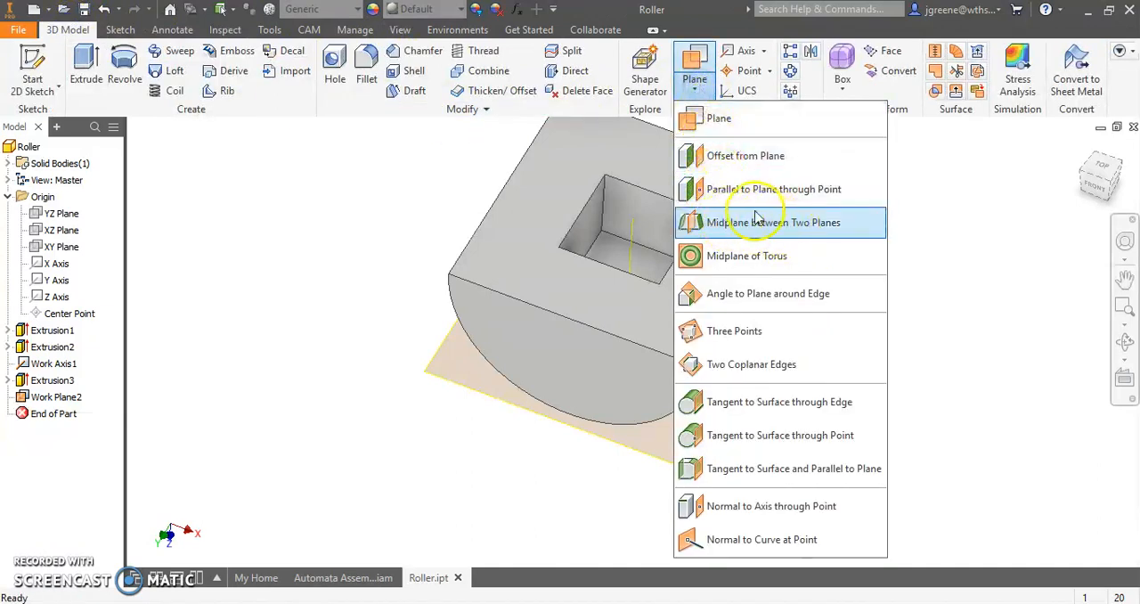
left_click(756, 221)
left_click(602, 358)
scroll(708, 318, "down", 3)
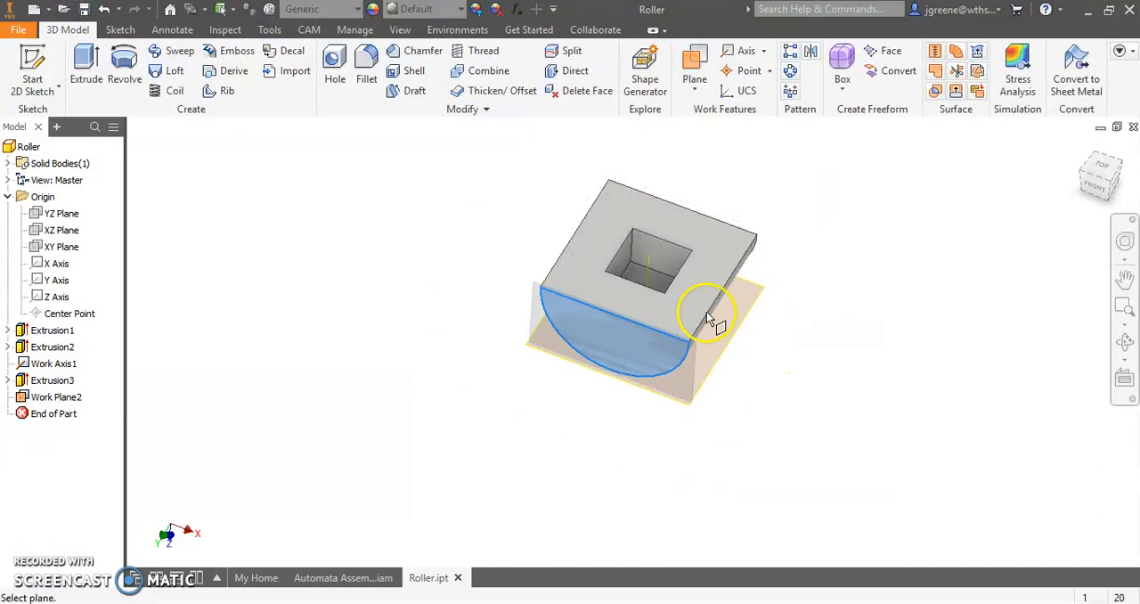
middle_click_drag(708, 318, 631, 359, "shift")
middle_click_drag(547, 347, 562, 267)
middle_click_drag(545, 466, 615, 307)
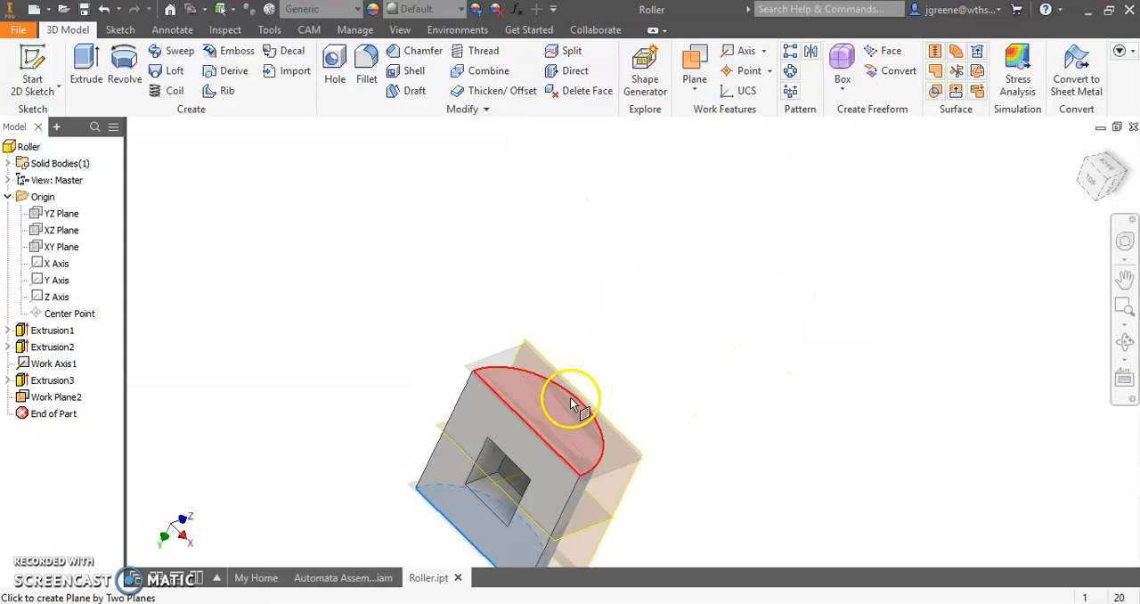
left_click(574, 405)
- Restore the roller's isometric view, save the part and close it to return to the assembly
middle_click_drag(594, 454, 987, 163, "shift")
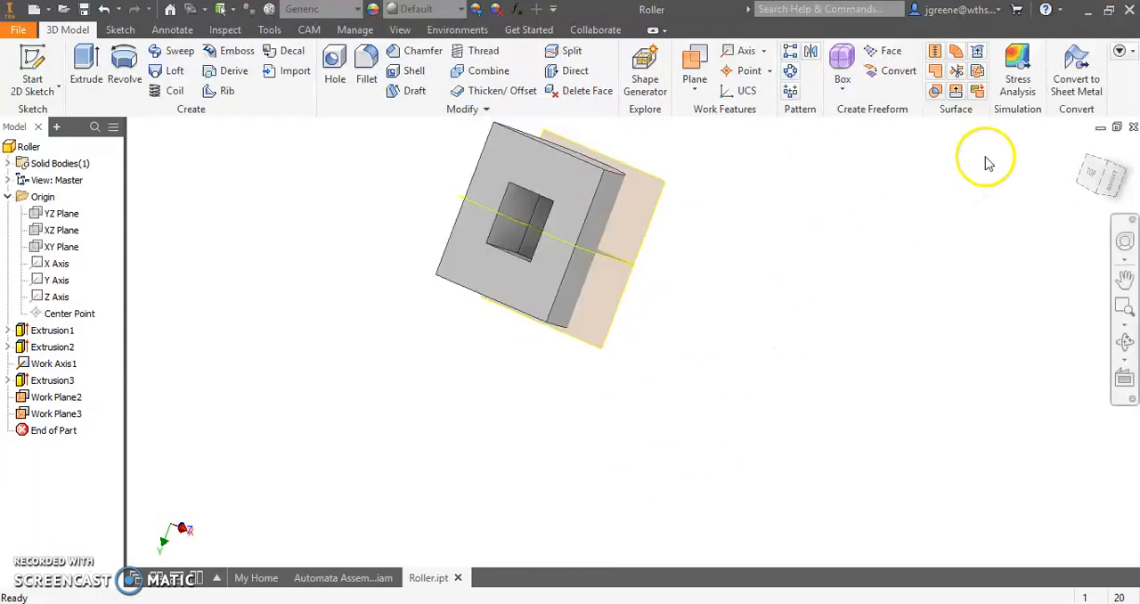
left_click(1082, 156)
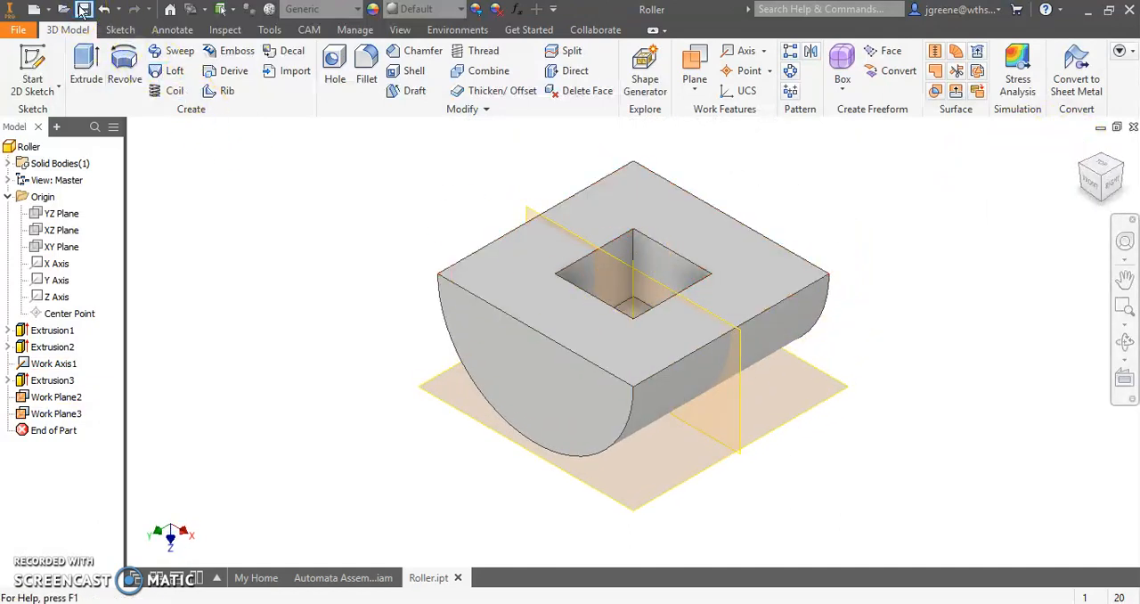
left_click(1131, 127)
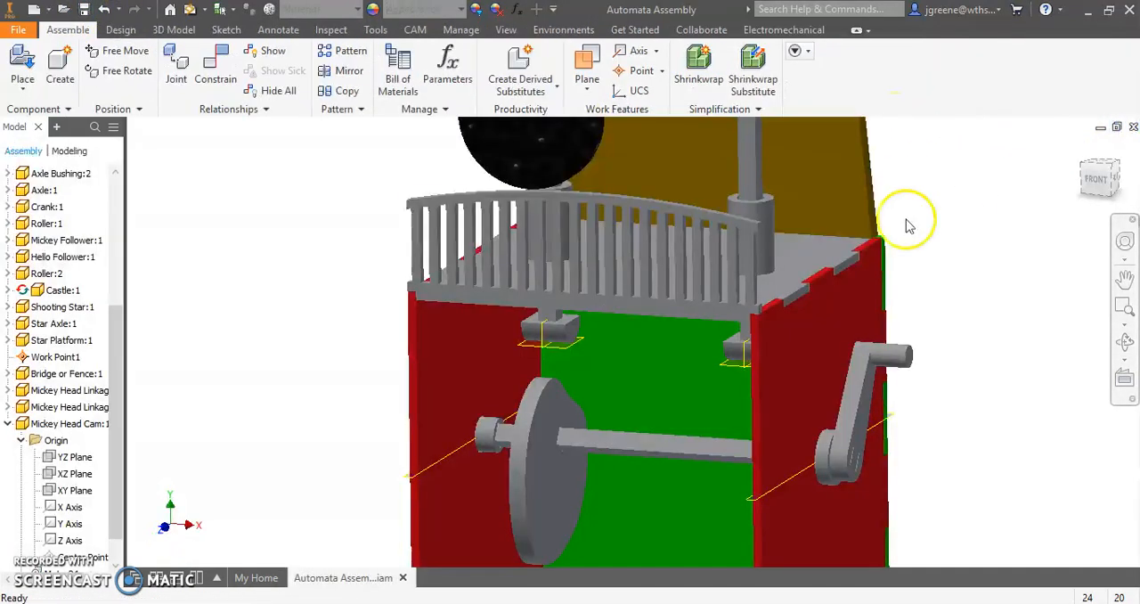
- Turn on the visibility of the Mickey Head Cam's XY Plane in the assembly
middle_click_drag(542, 415, 541, 294)
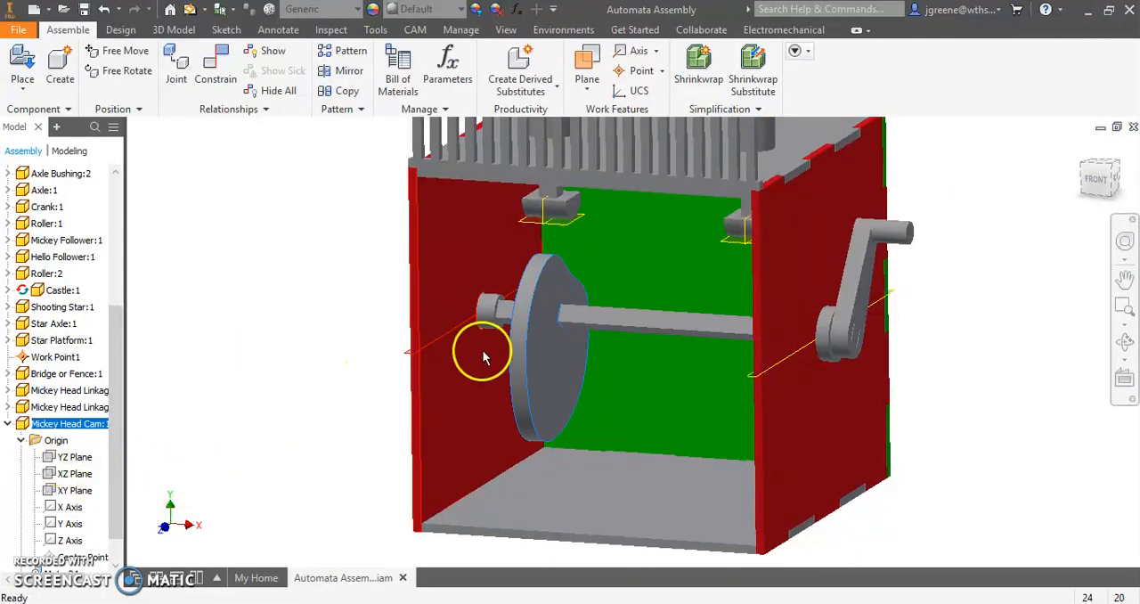
right_click(68, 492)
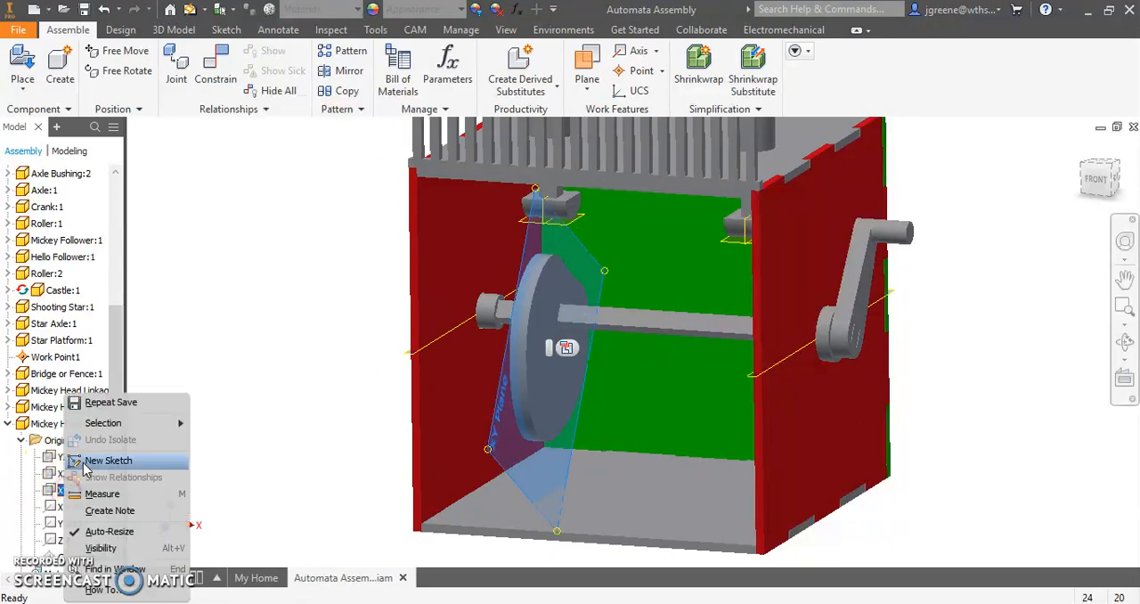
left_click(109, 547)
left_click(301, 303)
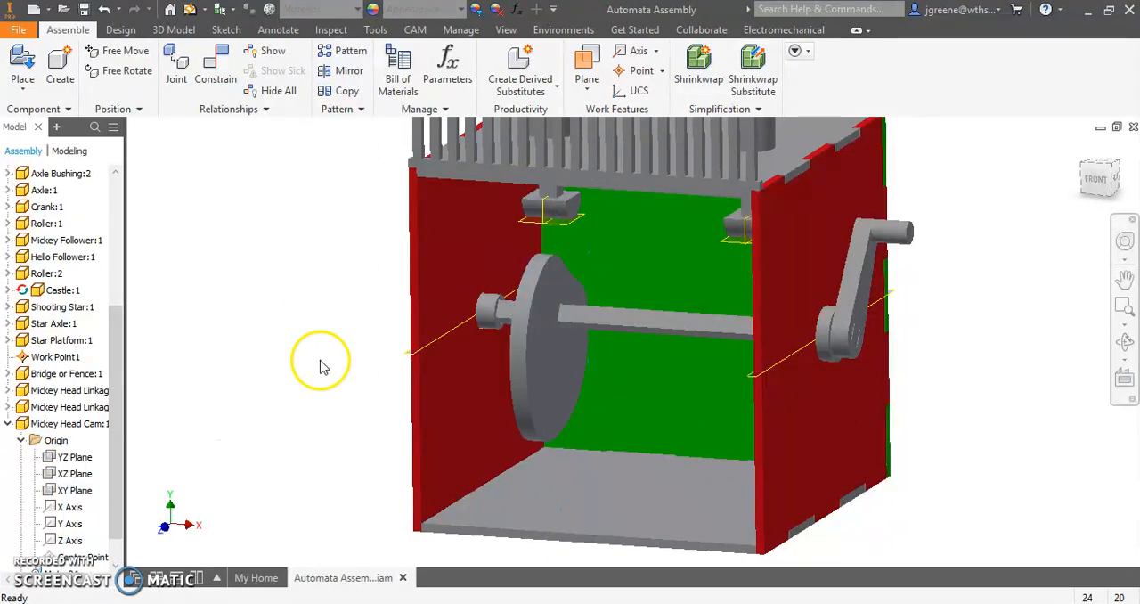
right_click(71, 492)
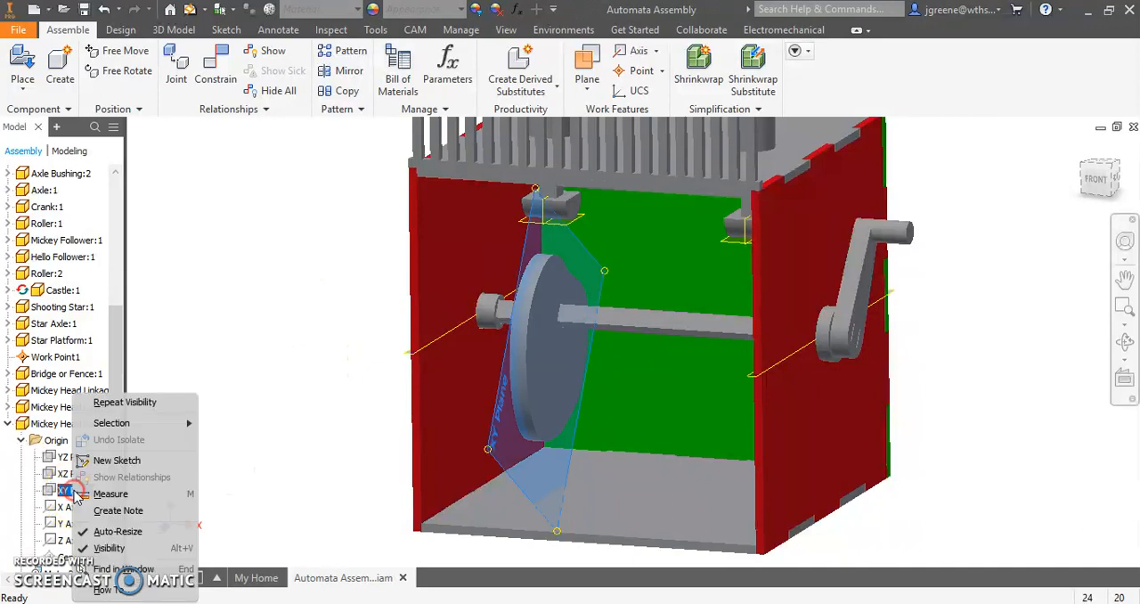
left_click(347, 318)
middle_click_drag(352, 343, 318, 346, "shift")
left_click(539, 296)
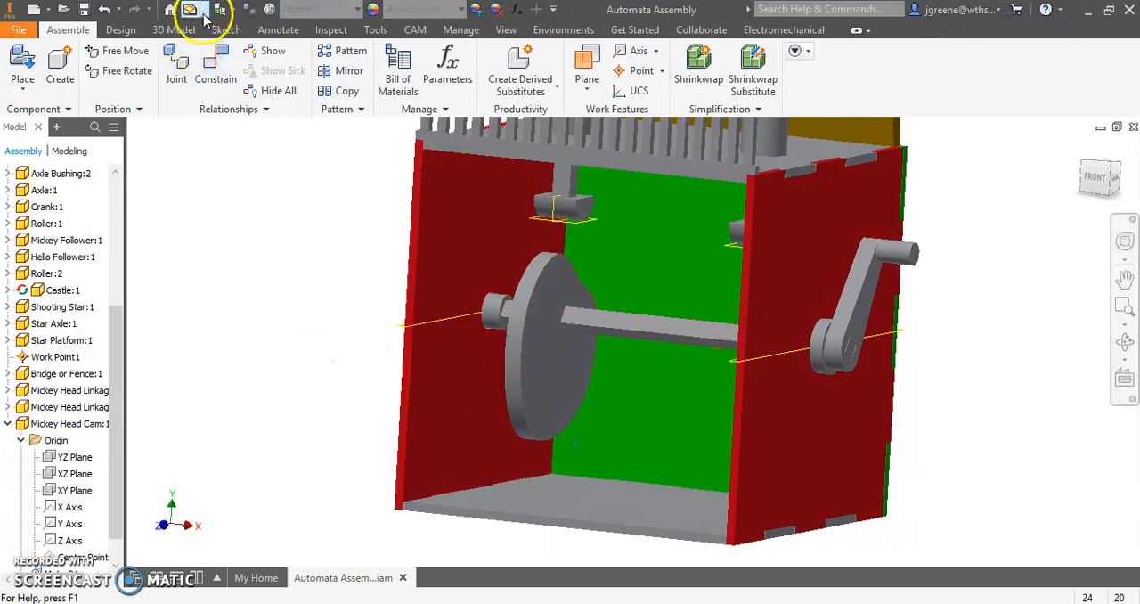
- Constrain the cam's XY Plane flush with the midplane of the roller above it, using a 0.000 in offset
left_click(216, 75)
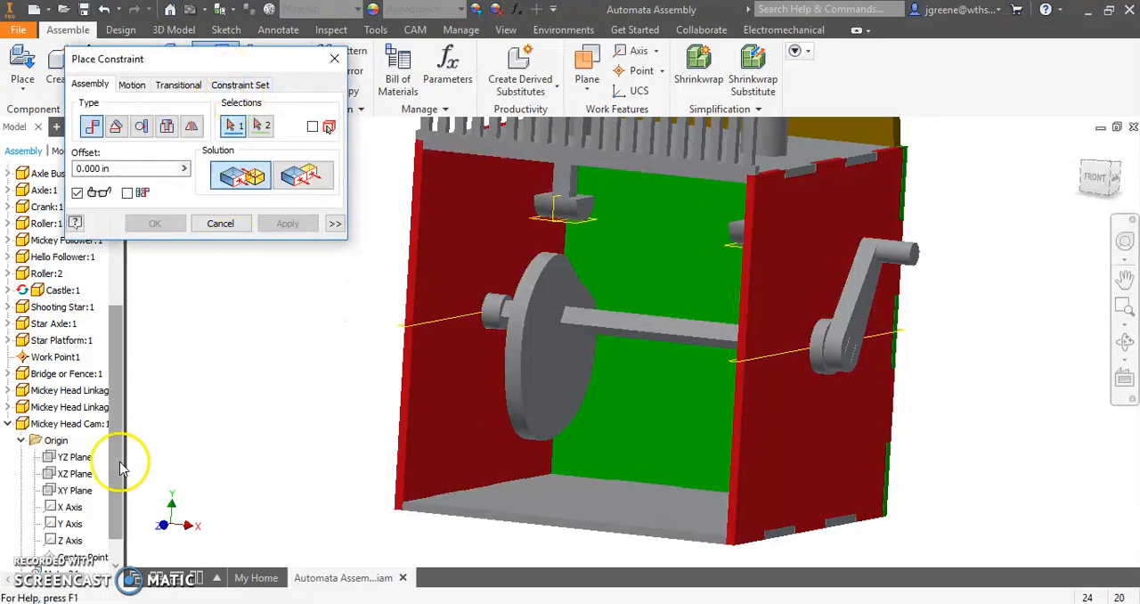
left_click(79, 497)
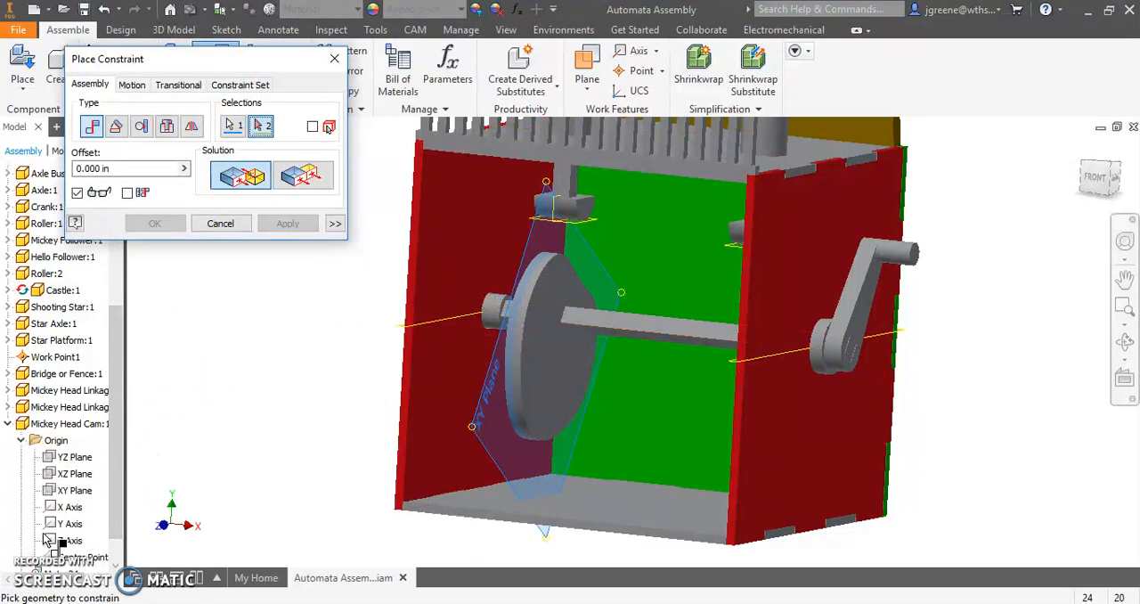
scroll(571, 190, "up", 2)
scroll(570, 190, "up", 3)
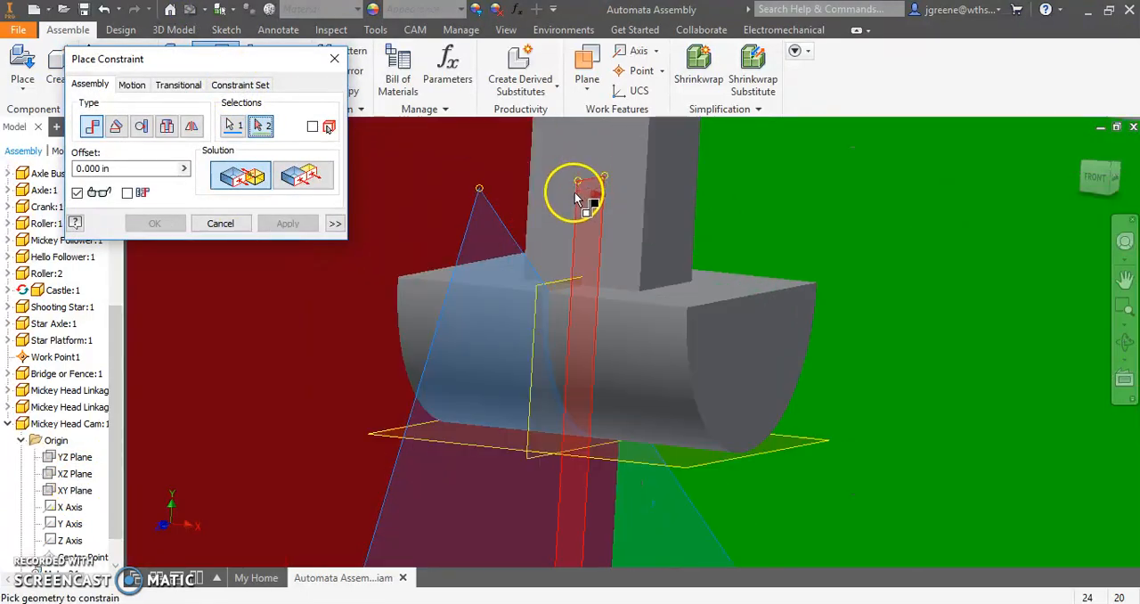
left_click(561, 283)
left_click(298, 180)
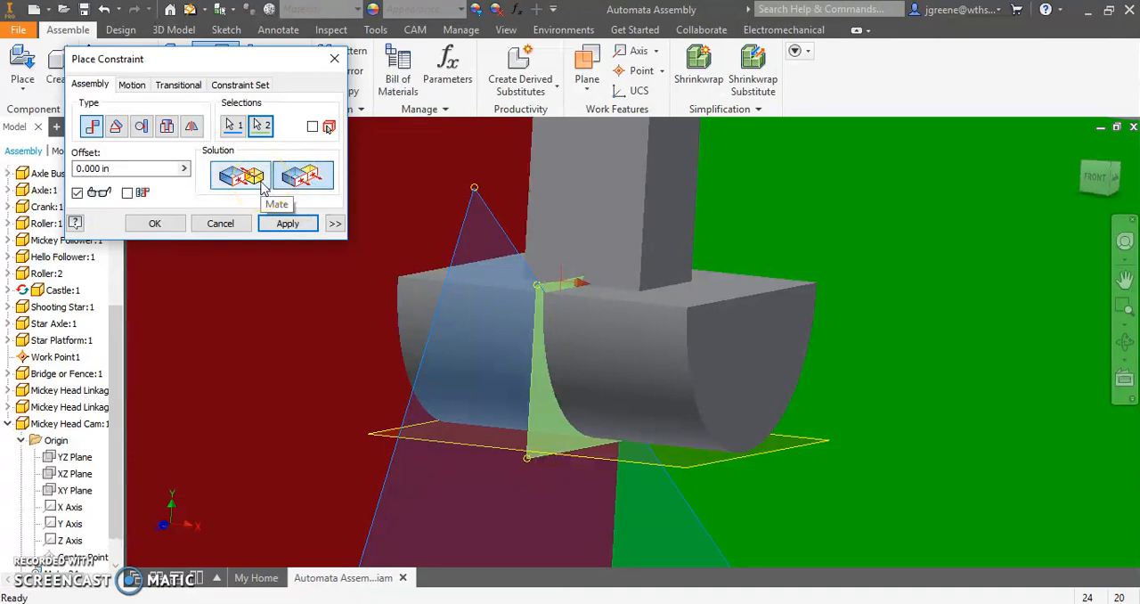
left_click(287, 224)
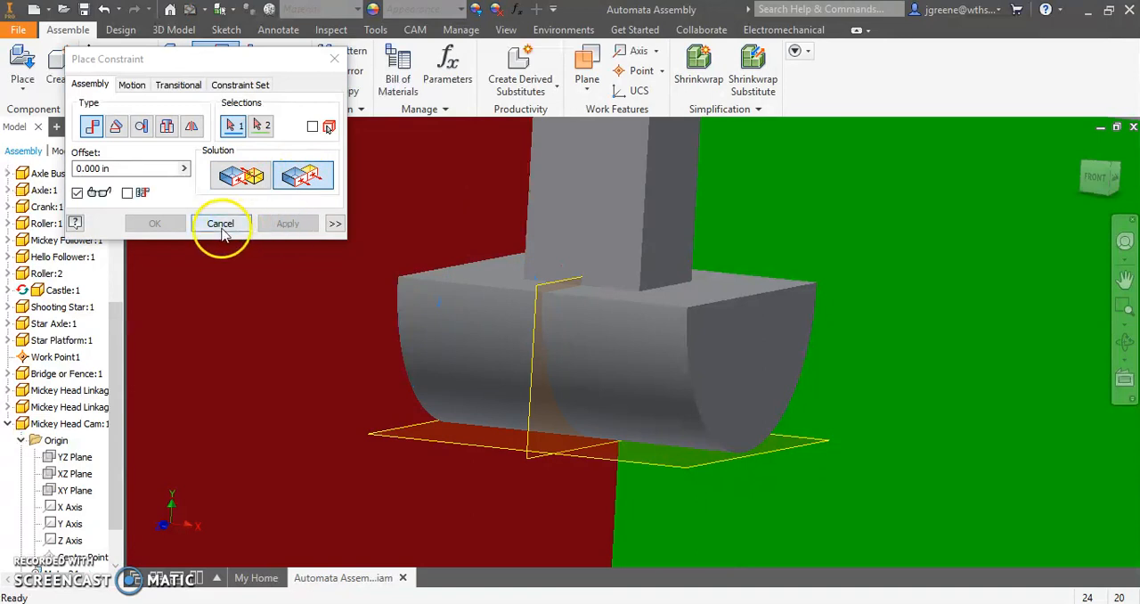
left_click(222, 223)
- Turn the crank and cam, and apply a transitional constraint between the cam's outer rim and the roller's curved face
left_click_drag(425, 369, 397, 416)
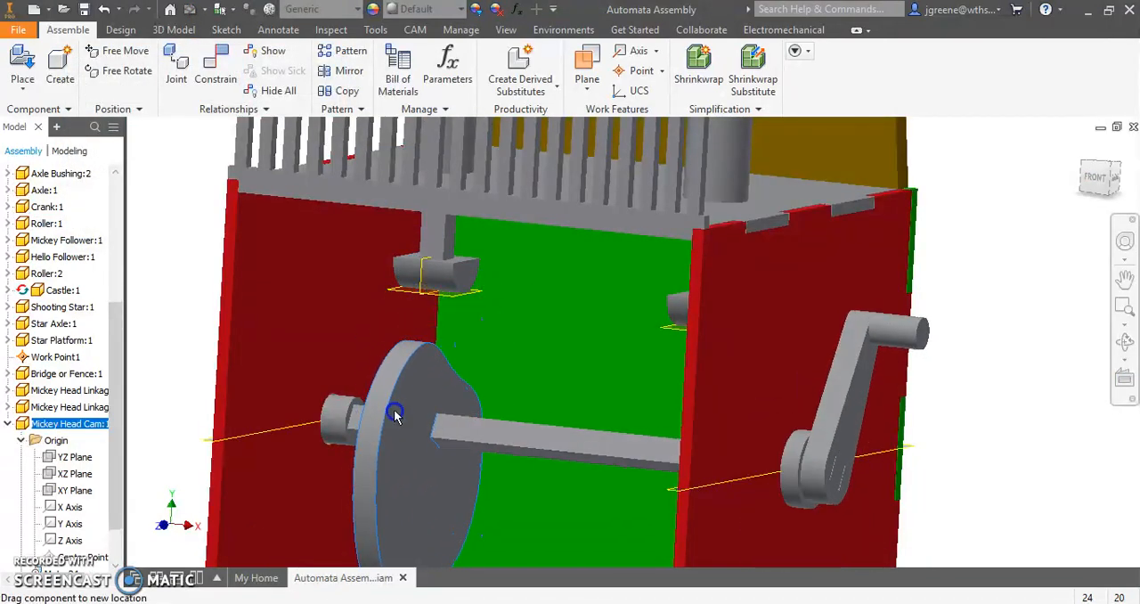
left_click_drag(926, 341, 868, 312)
left_click(212, 72)
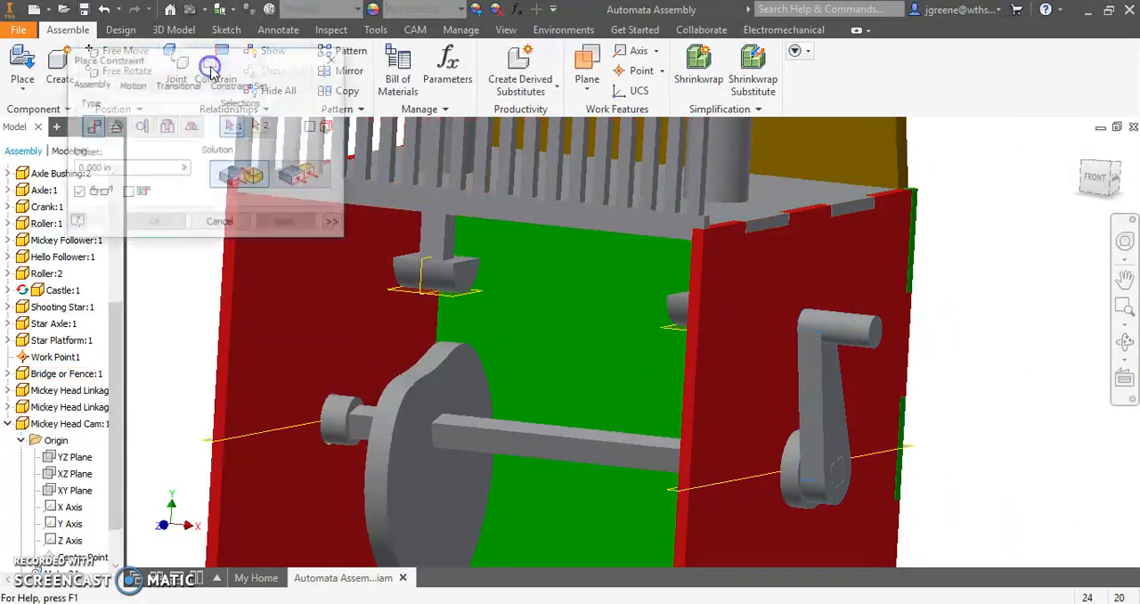
left_click(180, 86)
left_click(393, 397)
left_click(434, 283)
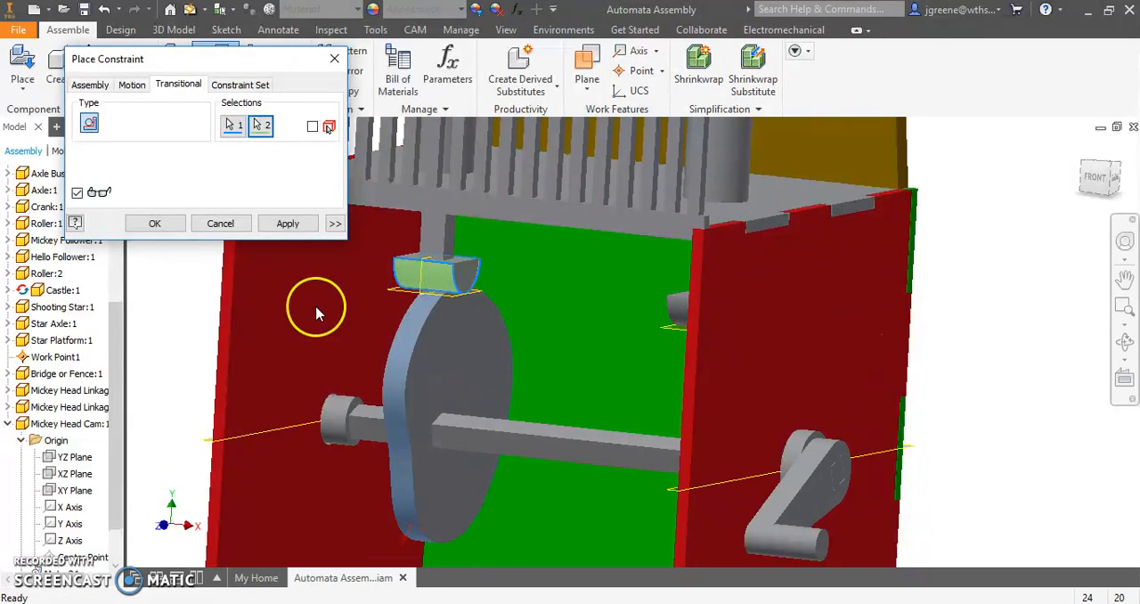
left_click(288, 223)
left_click(220, 223)
scroll(369, 255, "down", 5)
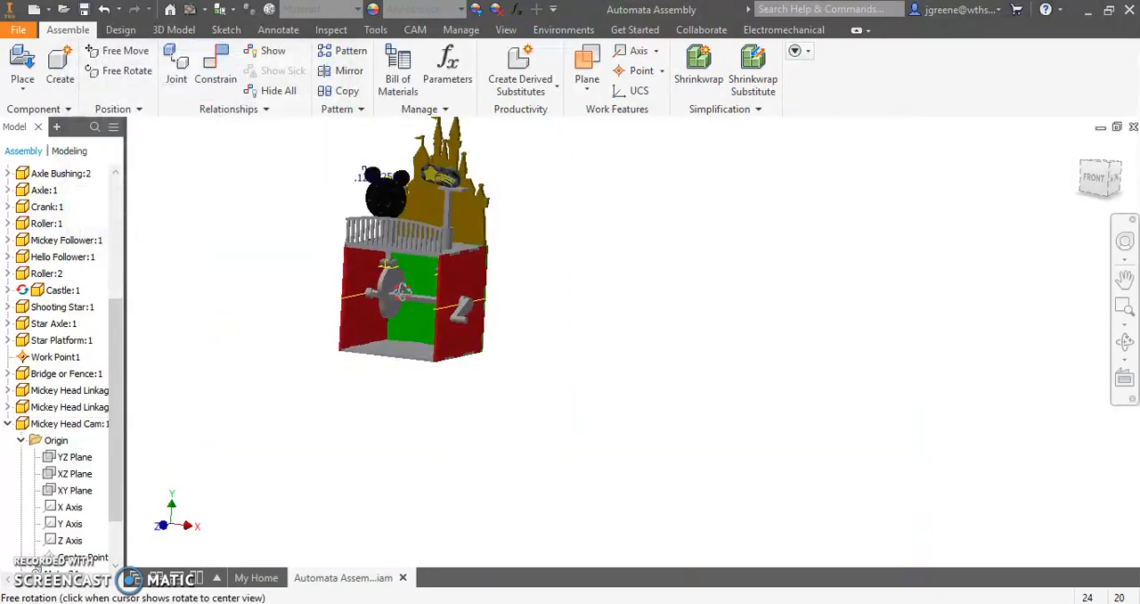
- Turn the crank through several positions and examine how the cam raises and lowers the Mickey head from different sides
left_click(1105, 175)
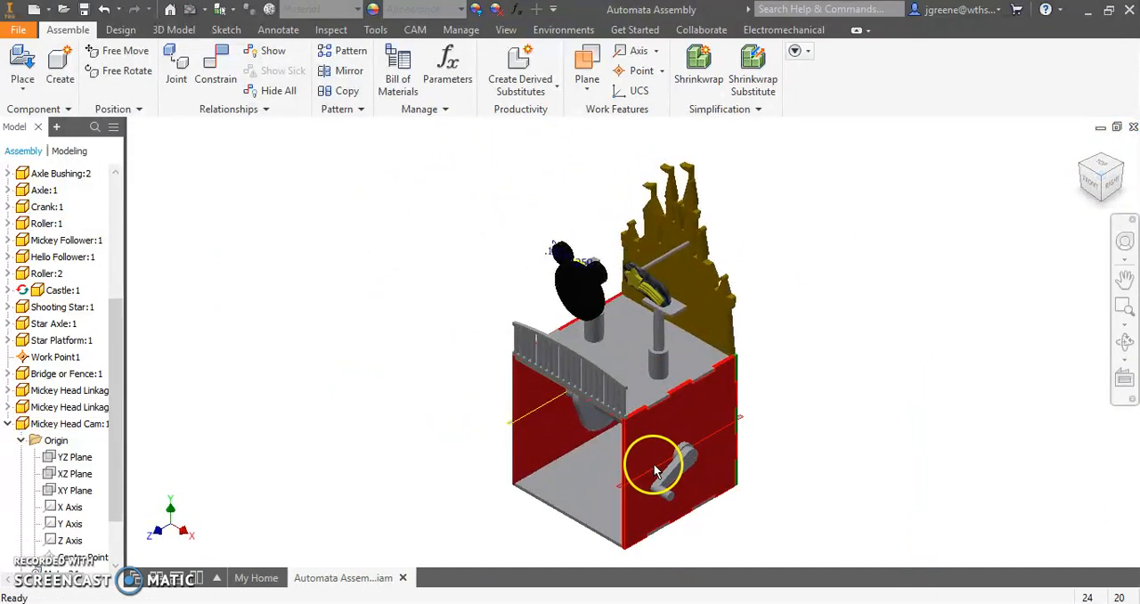
scroll(660, 472, "up", 4)
middle_click_drag(662, 473, 729, 378)
scroll(730, 382, "down", 3)
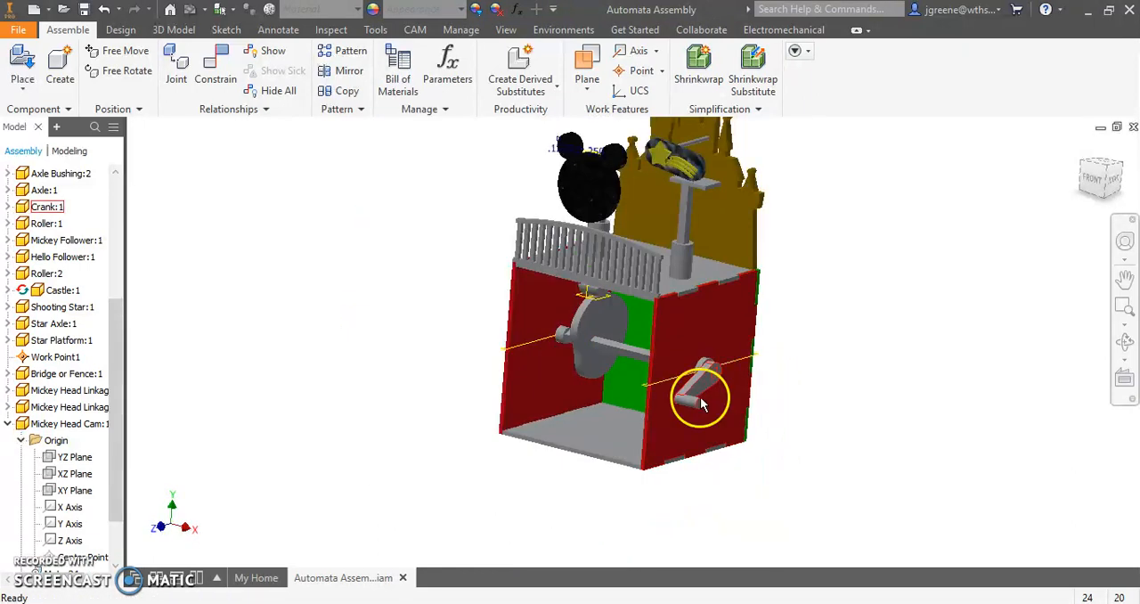
left_click_drag(688, 397, 730, 319)
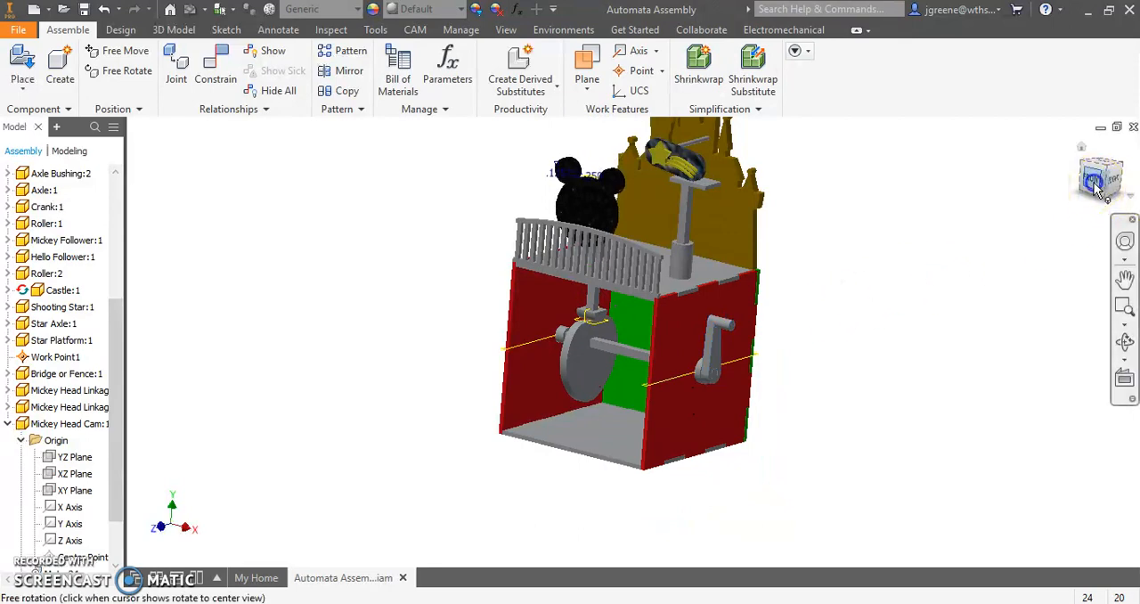
left_click(1095, 183)
scroll(570, 392, "up", 4)
left_click_drag(586, 416, 654, 416)
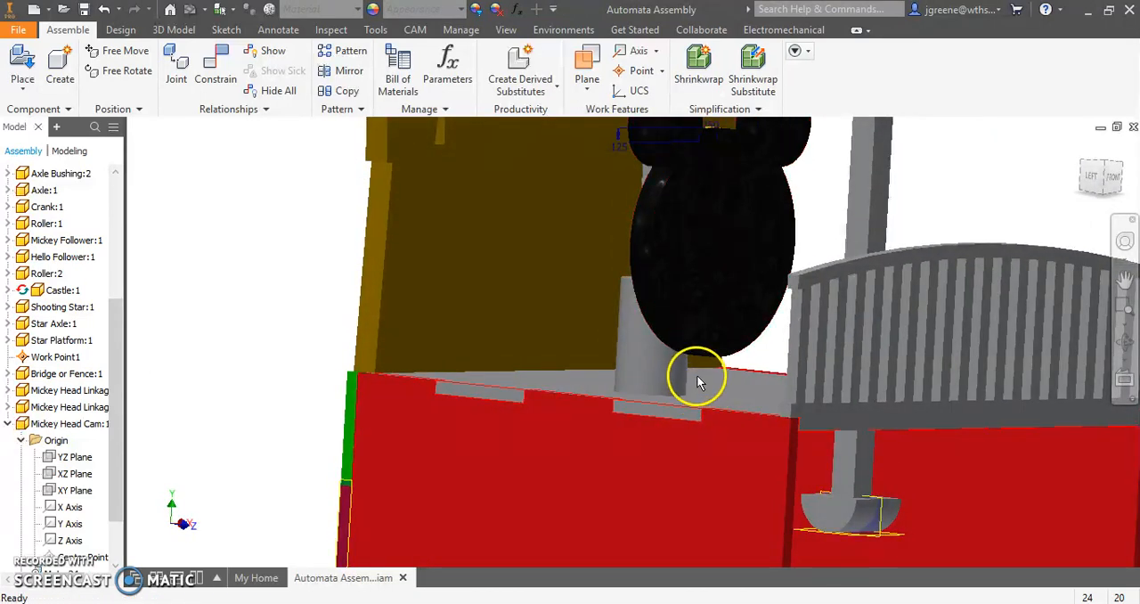
scroll(697, 375, "down", 5)
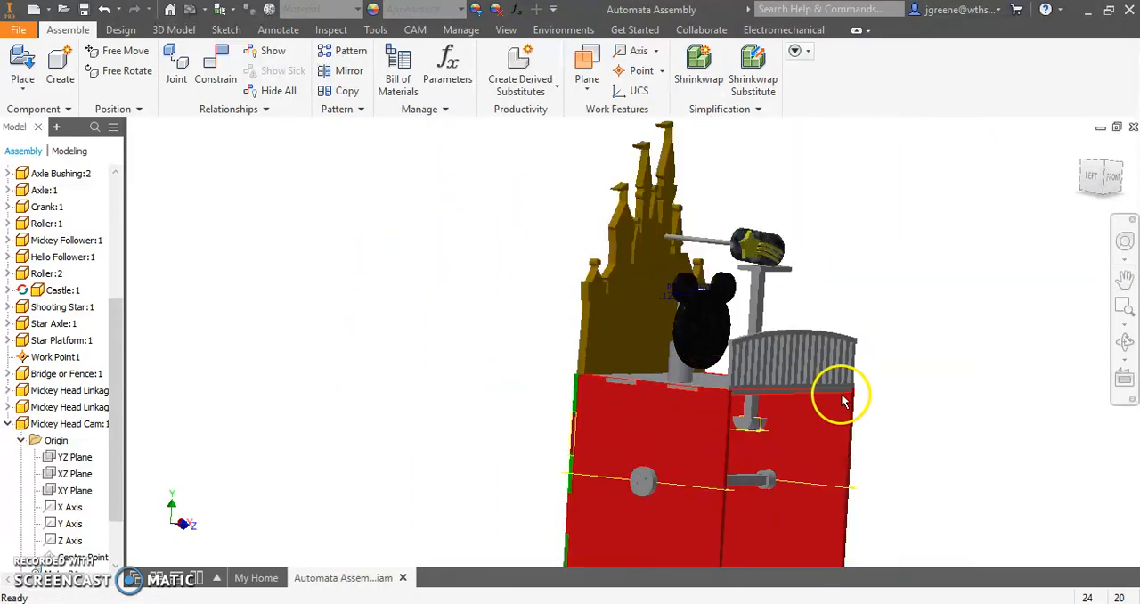
left_click(1114, 182)
left_click(1113, 181)
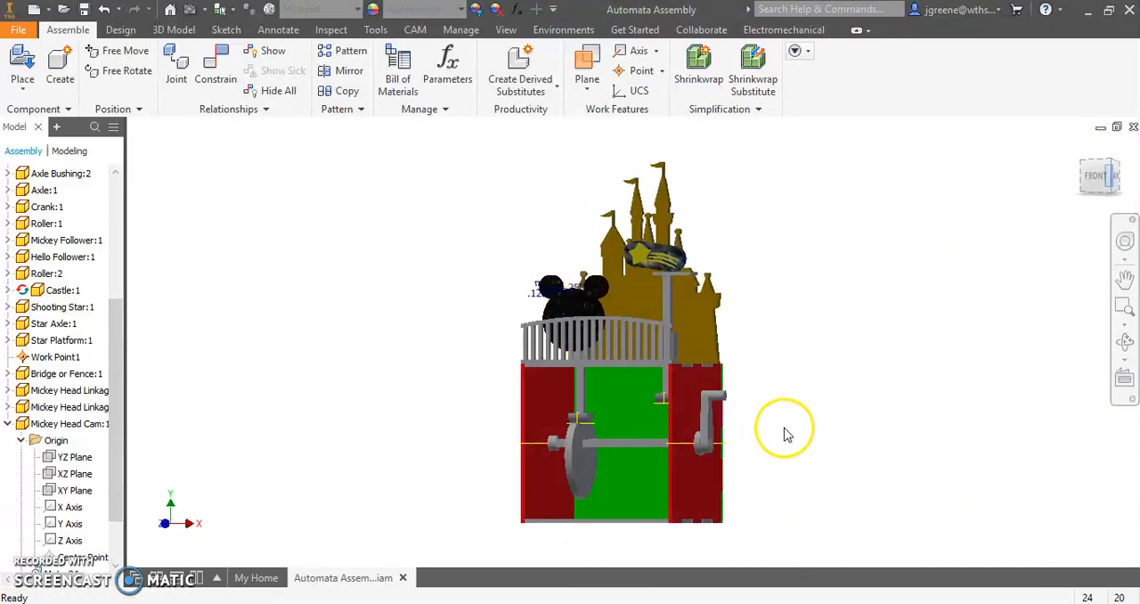
left_click_drag(710, 415, 699, 465)
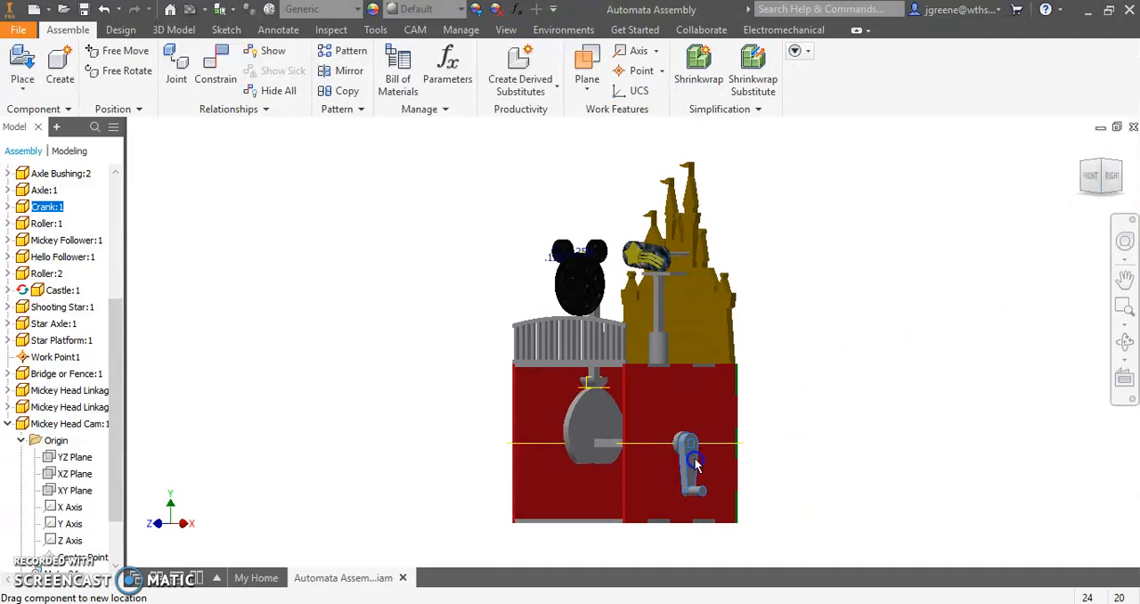
- Examine from the front and side how far the Mickey head's follower rod extends above the fence at the raised position
left_click(1089, 178)
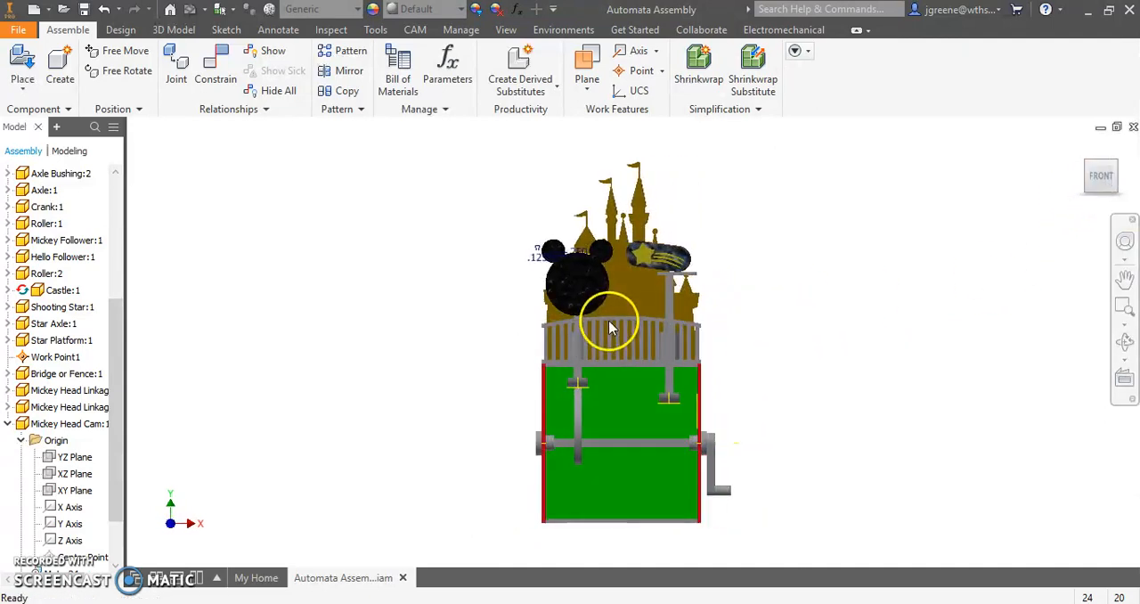
scroll(610, 328, "up", 3)
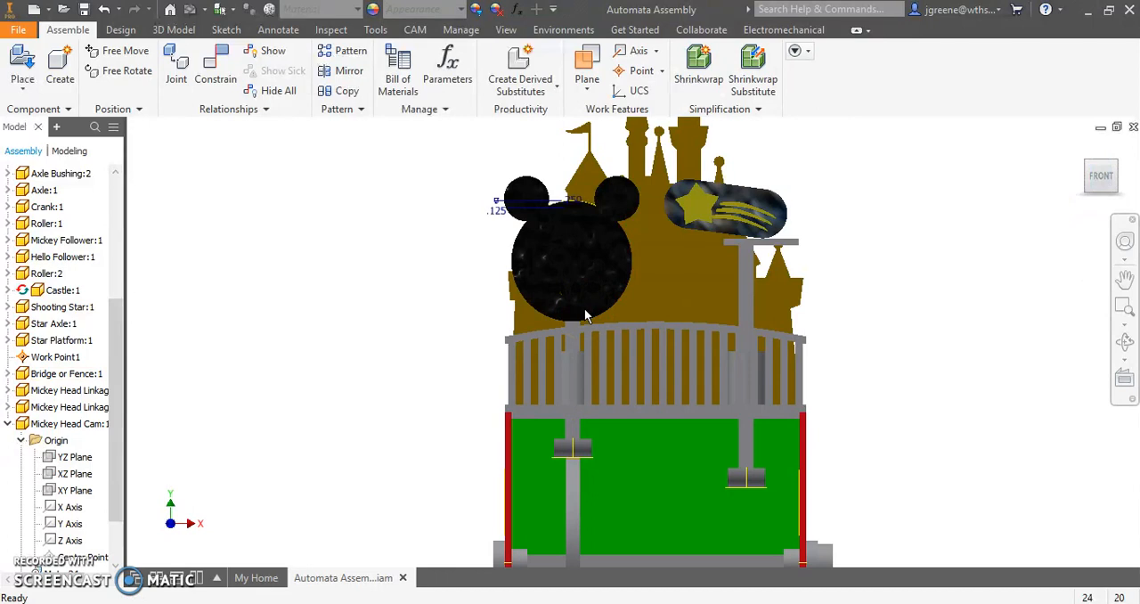
scroll(584, 320, "up", 5)
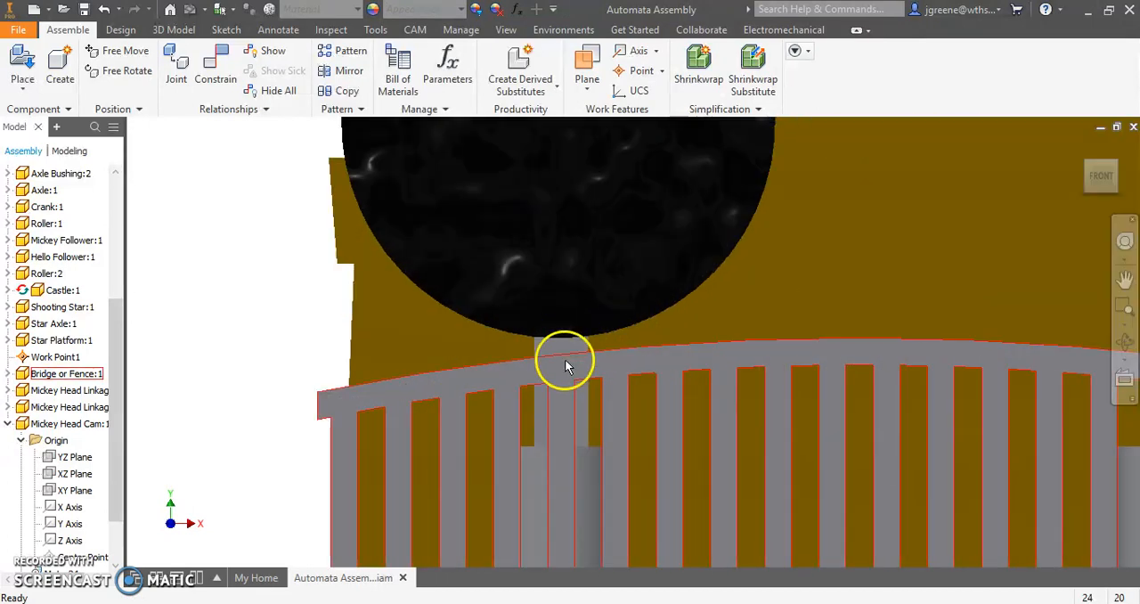
scroll(570, 354, "down", 5)
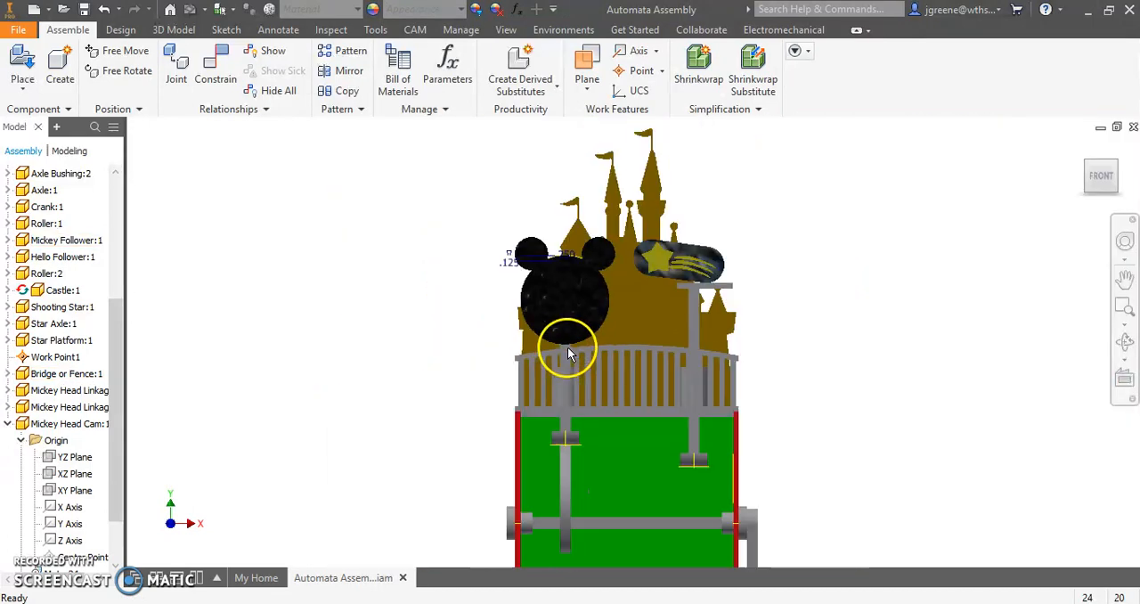
middle_click_drag(562, 381, 657, 378, "shift")
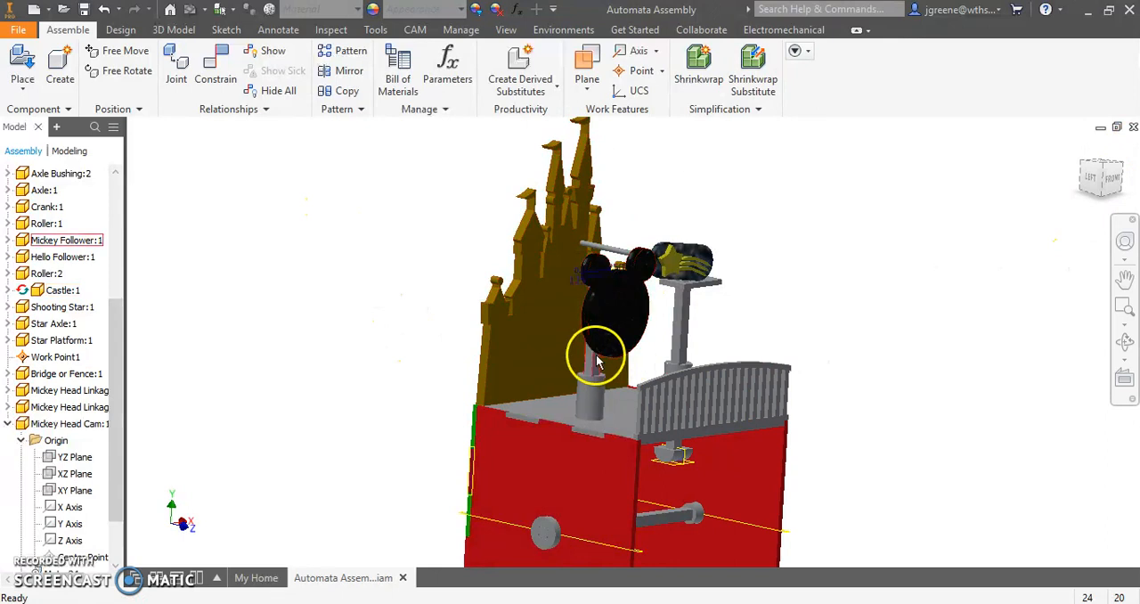
- Set the Mickey Follower's extrusion distance to 3.875 in and return to the assembly, accepting the update despite the constraint error
double_click(70, 241)
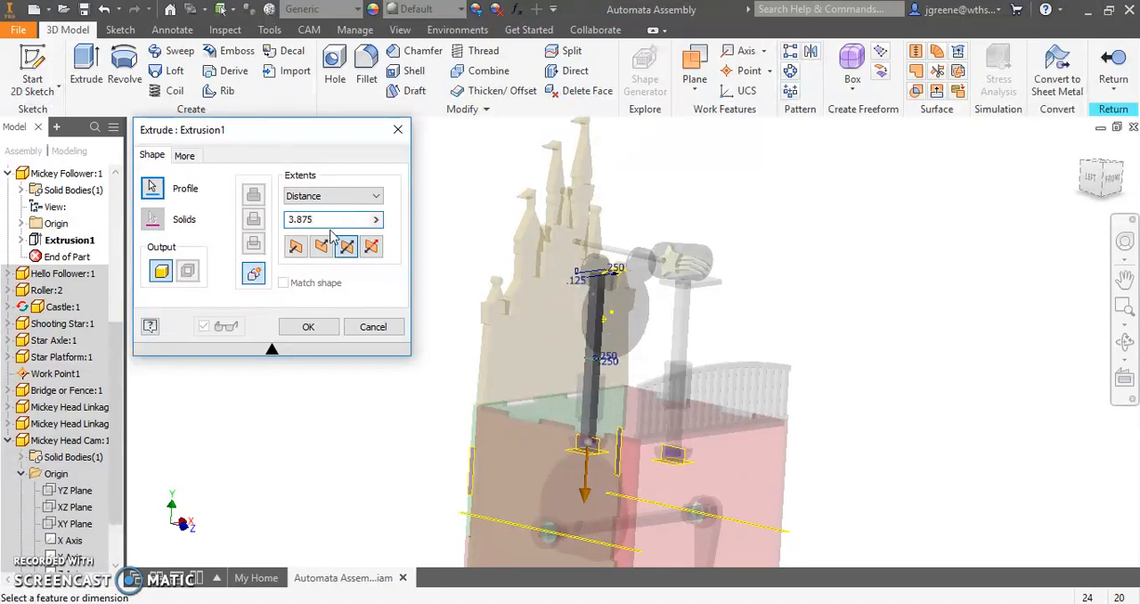
key("Return")
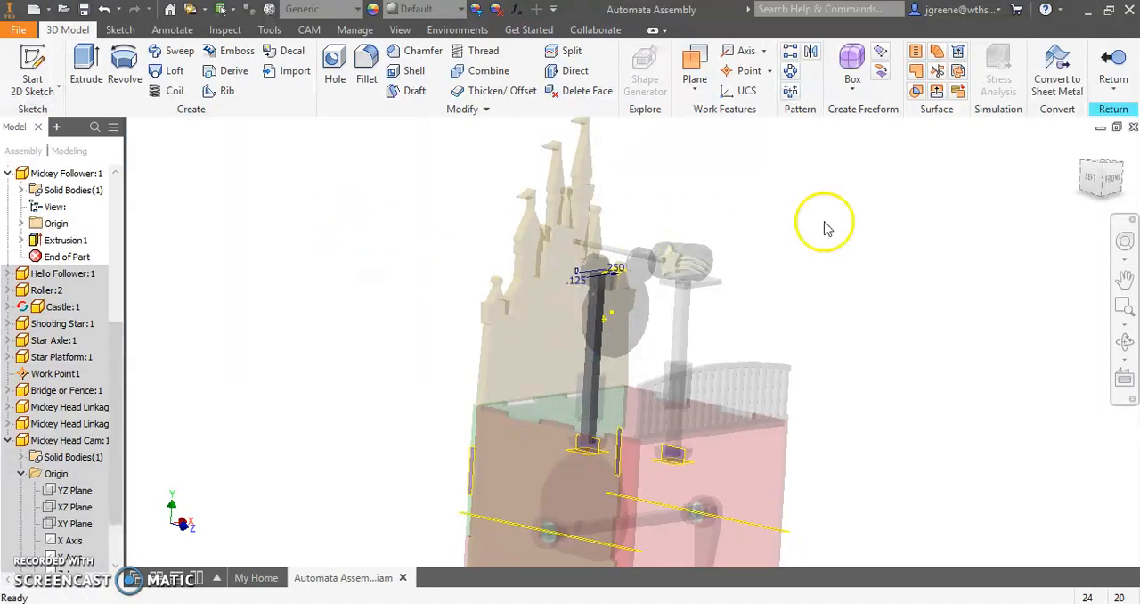
left_click(1113, 79)
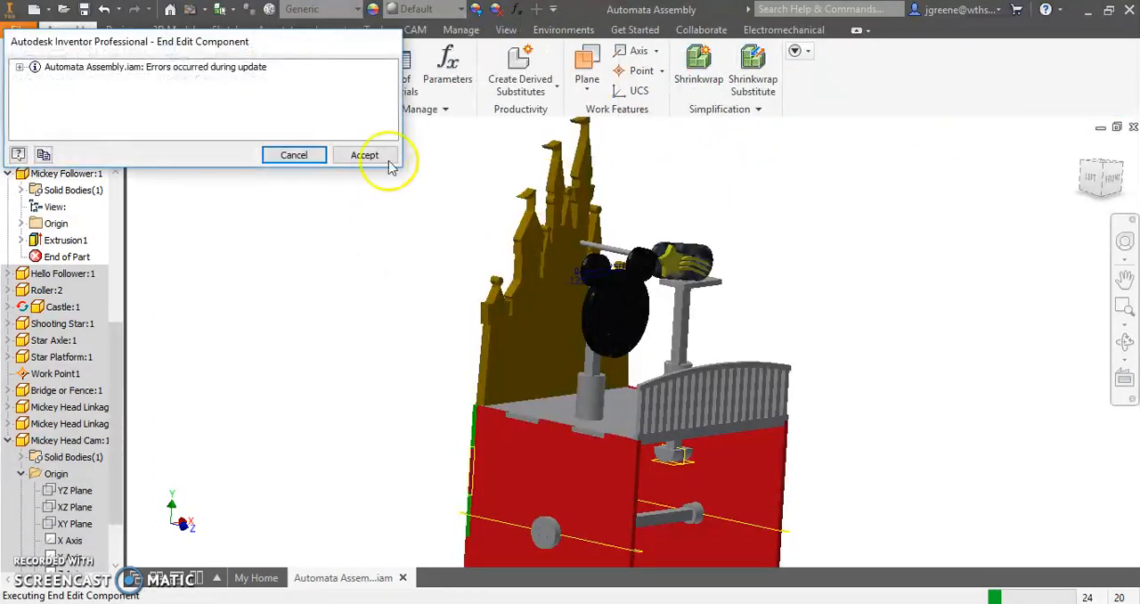
left_click(20, 67)
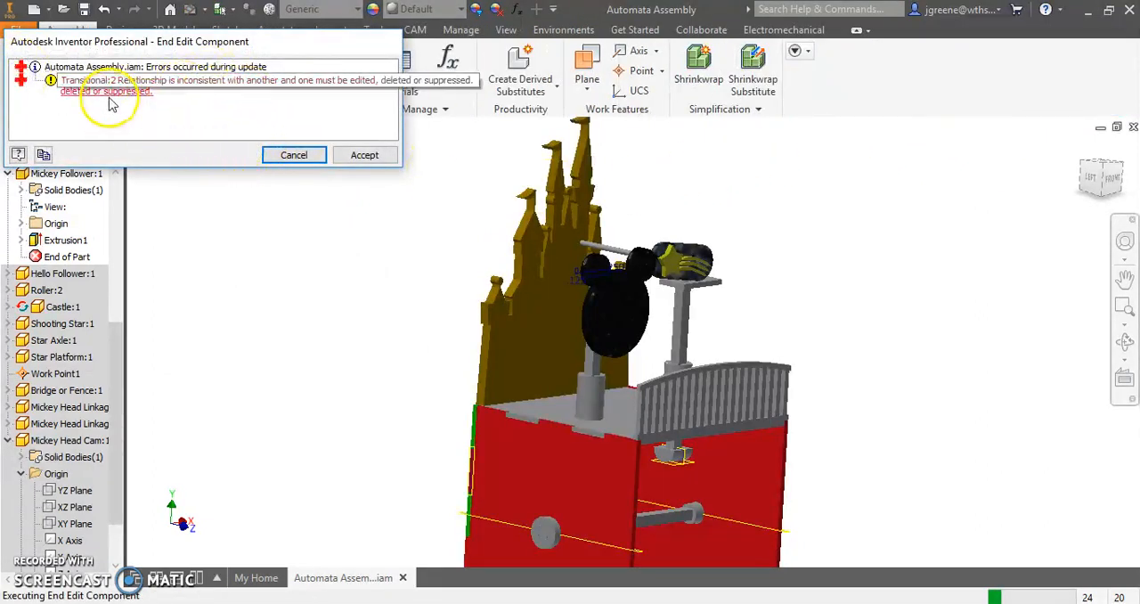
left_click(354, 157)
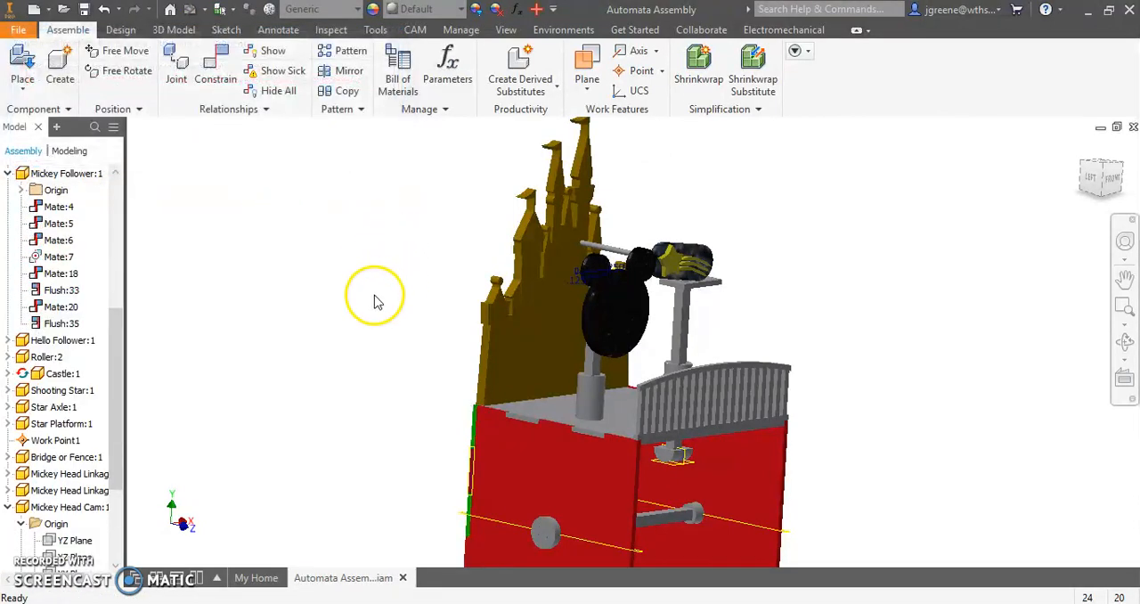
- Delete the failed transitional constraint listed under the Mickey Head Cam
scroll(386, 319, "down", 3)
middle_click_drag(369, 335, 245, 334, "shift")
left_click(506, 409)
left_click_drag(116, 436, 113, 543)
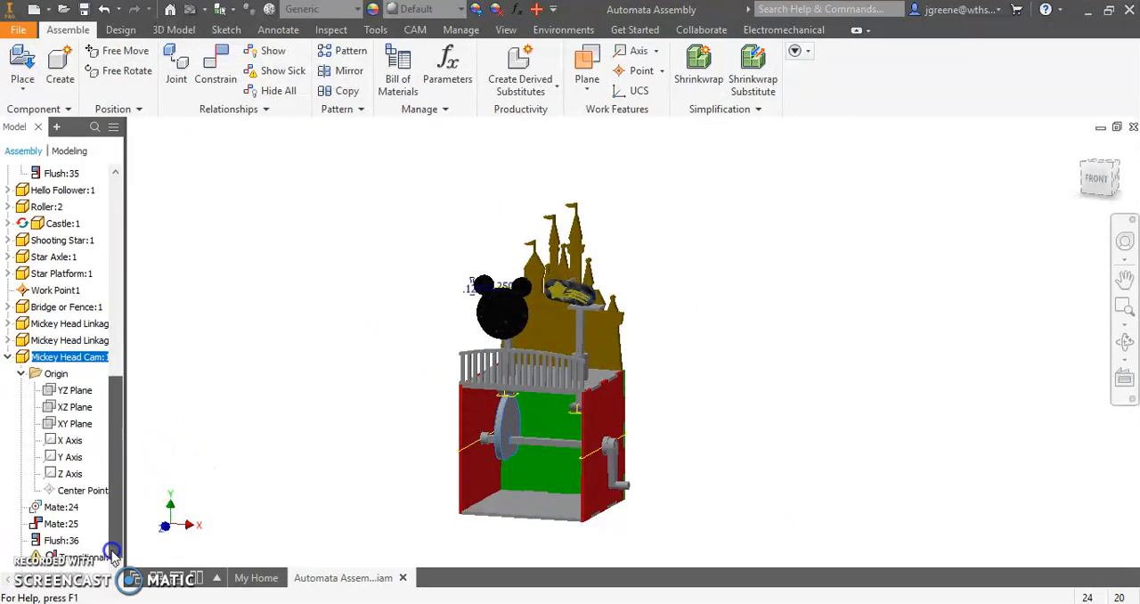
right_click(80, 560)
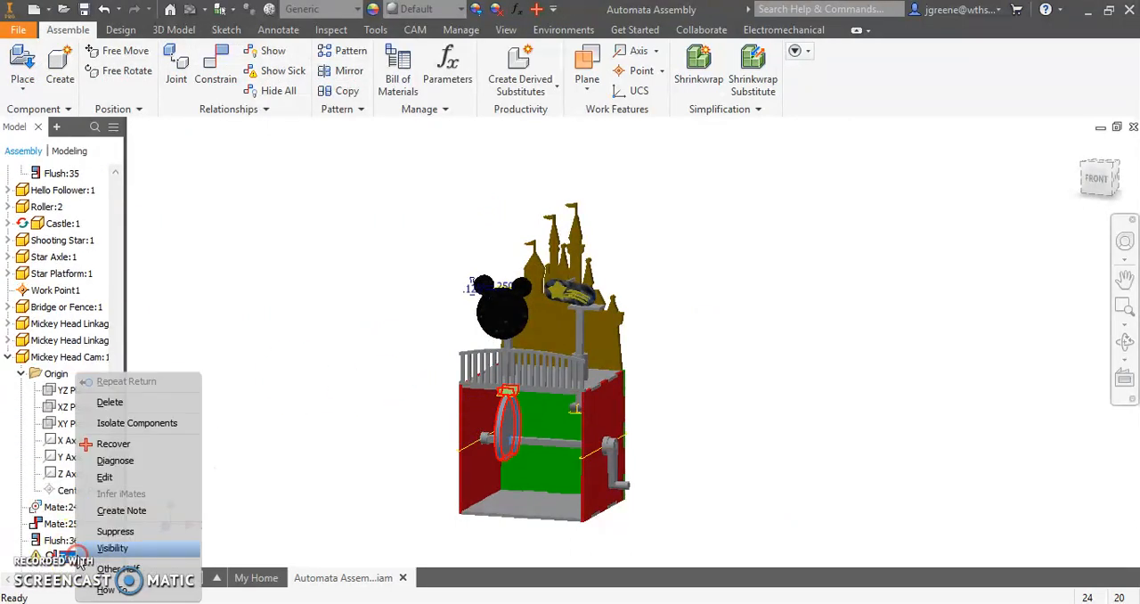
left_click(122, 394)
- Reapply a transitional constraint between the Mickey Head Cam's outer rim and the curved face of the roller above it
scroll(506, 409, "down", 6)
middle_click_drag(507, 409, 507, 399, "shift")
mouse_move(529, 321)
left_mouse_down()
mouse_move(537, 338)
mouse_move(533, 322)
left_mouse_up()
left_click(215, 67)
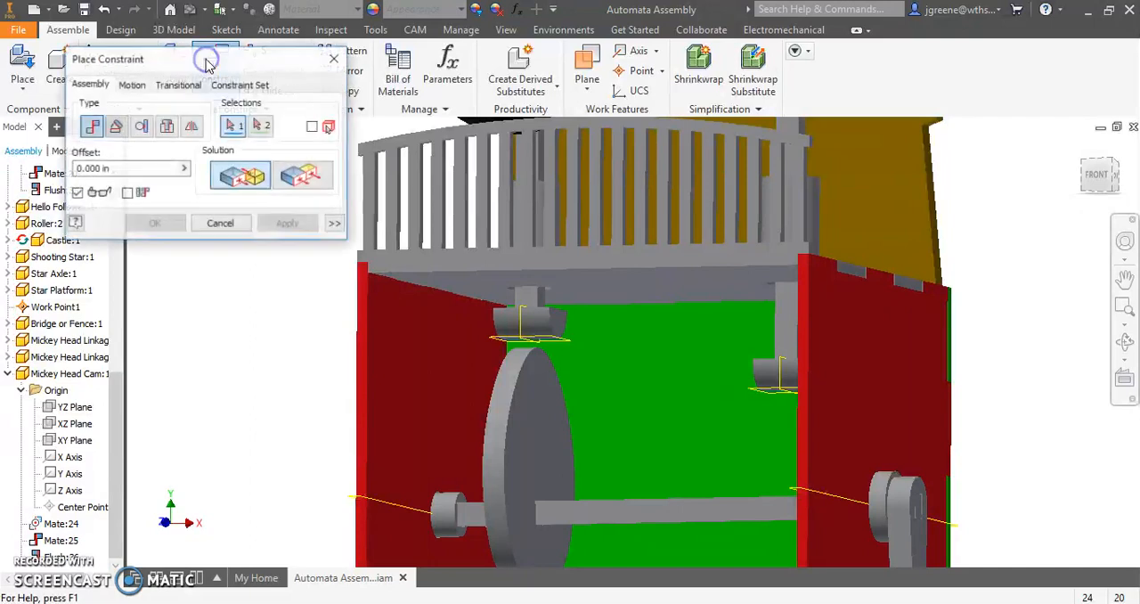
left_click(178, 84)
scroll(518, 331, "down", 5)
left_click(586, 307)
left_click(522, 388)
left_click(285, 224)
left_click(221, 223)
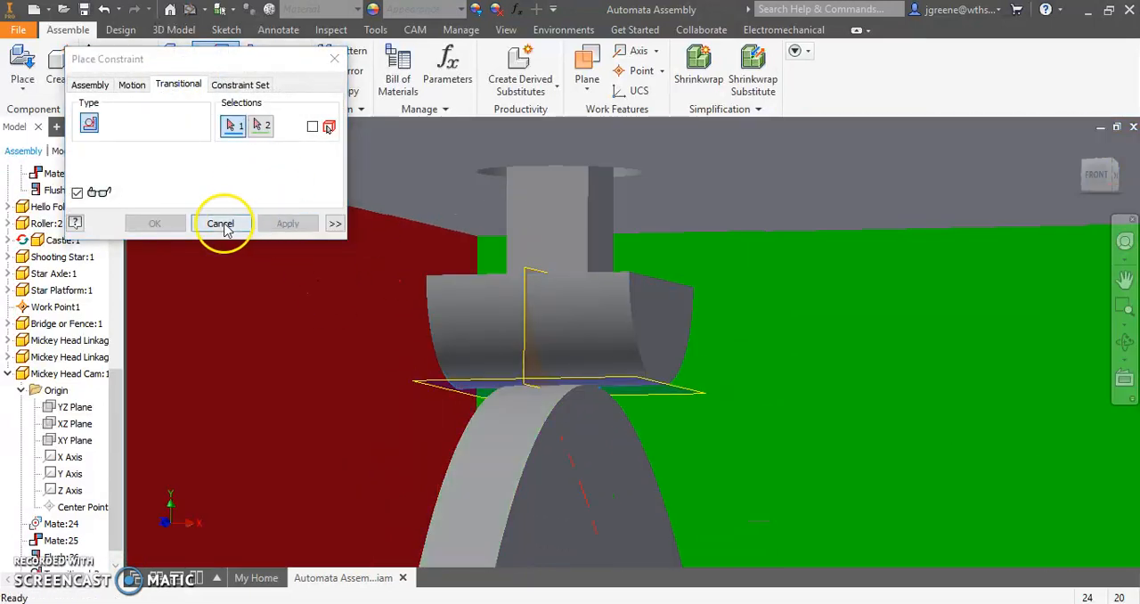
- Rotate the crank up and back down to test that the shortened Mickey follower moves with the cam
scroll(364, 334, "up", 10)
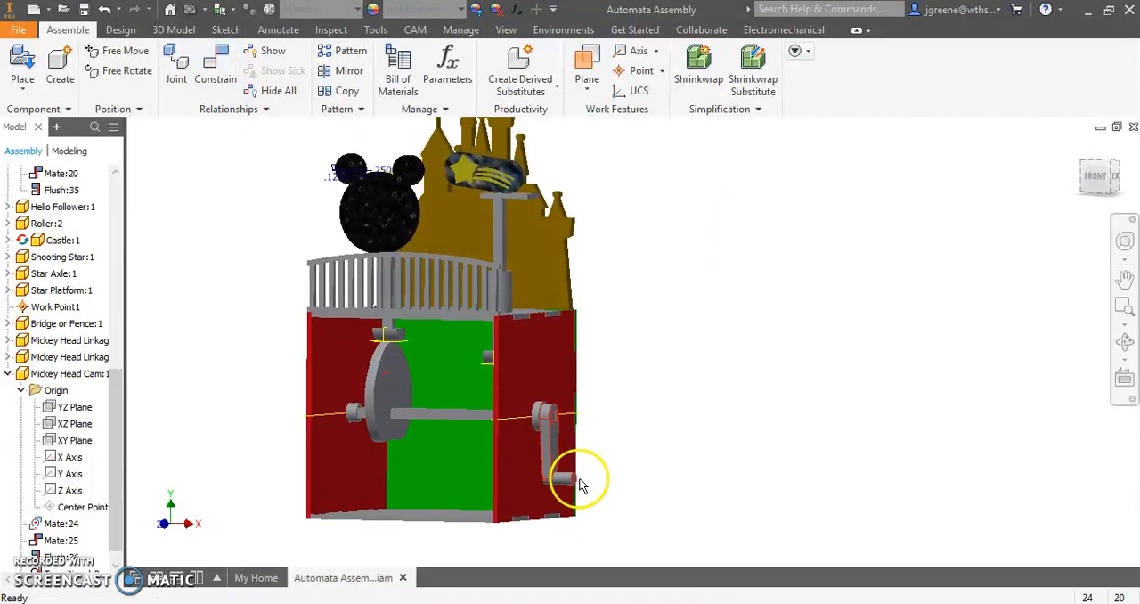
left_click_drag(574, 486, 573, 392)
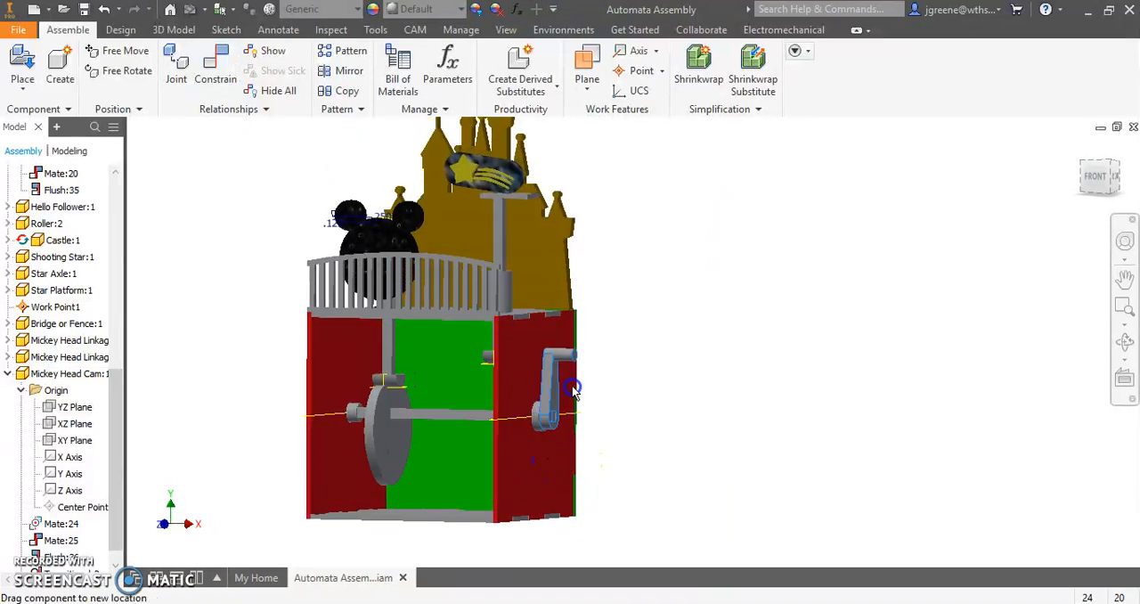
left_click(283, 397)
mouse_move(269, 406)
middle_mouse_down("shift")
mouse_move(407, 409)
mouse_move(249, 400)
middle_mouse_up("shift")
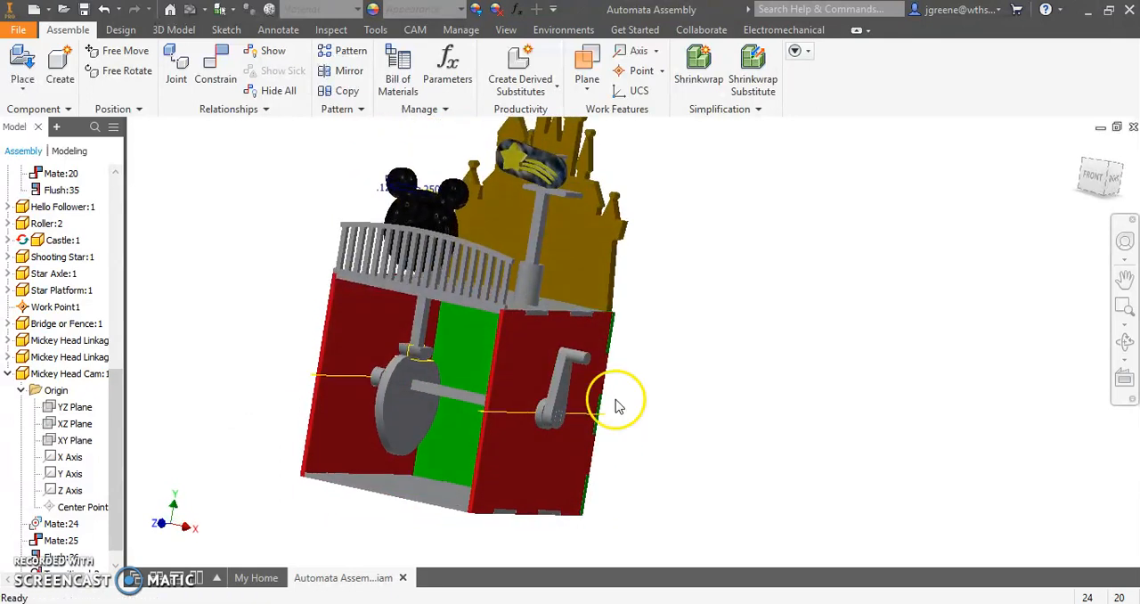
left_click_drag(573, 360, 558, 443)
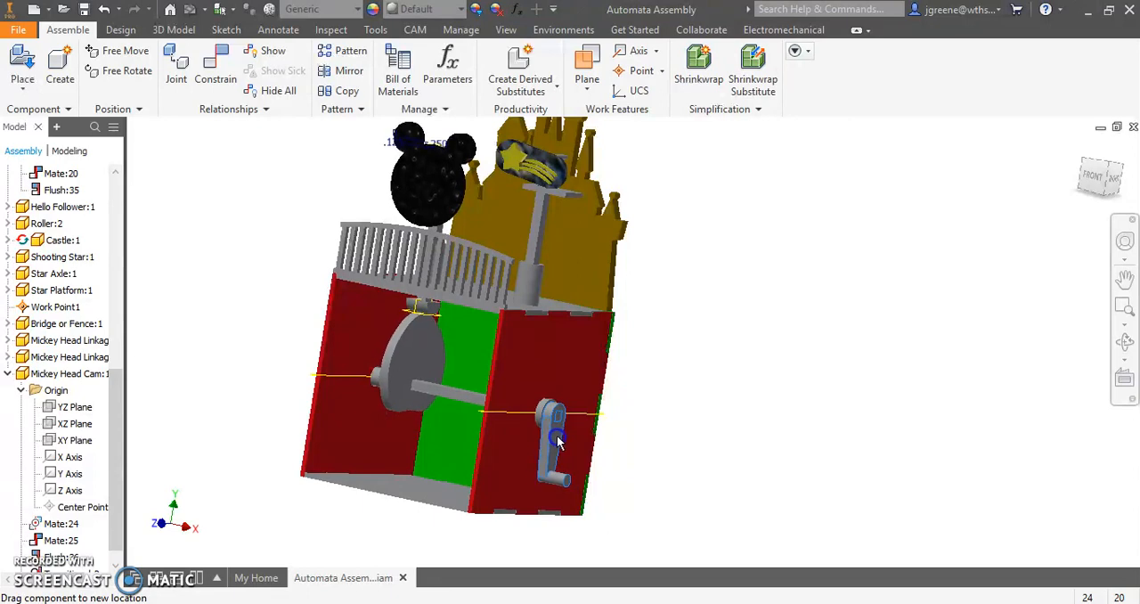
- Check the raised Mickey head's height against the top of the fence from the front and at an angle
left_click(1094, 174)
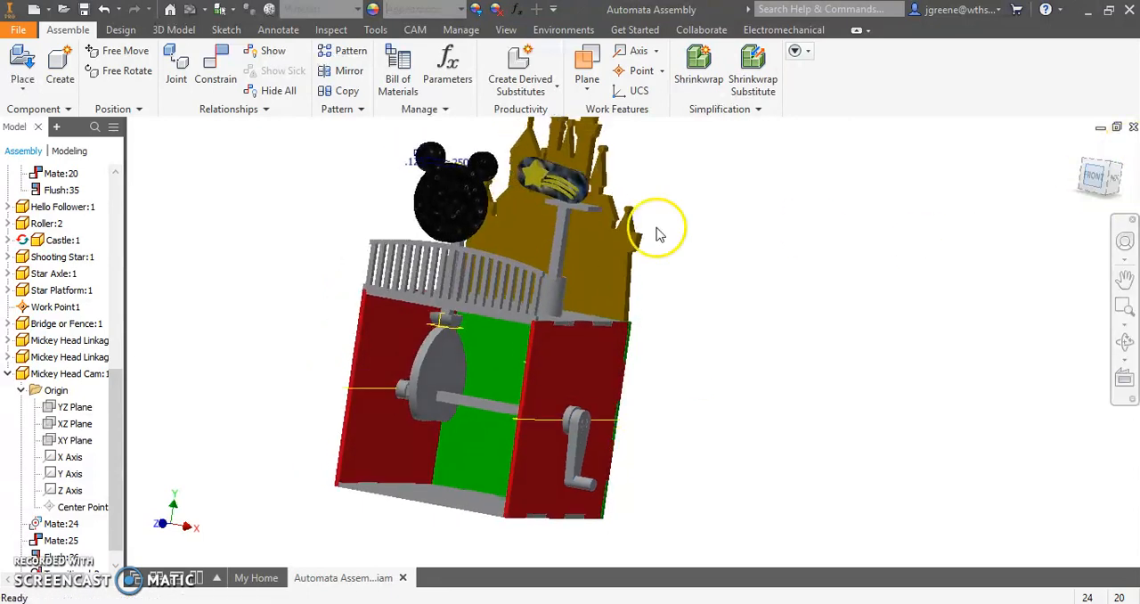
scroll(574, 314, "up", 5)
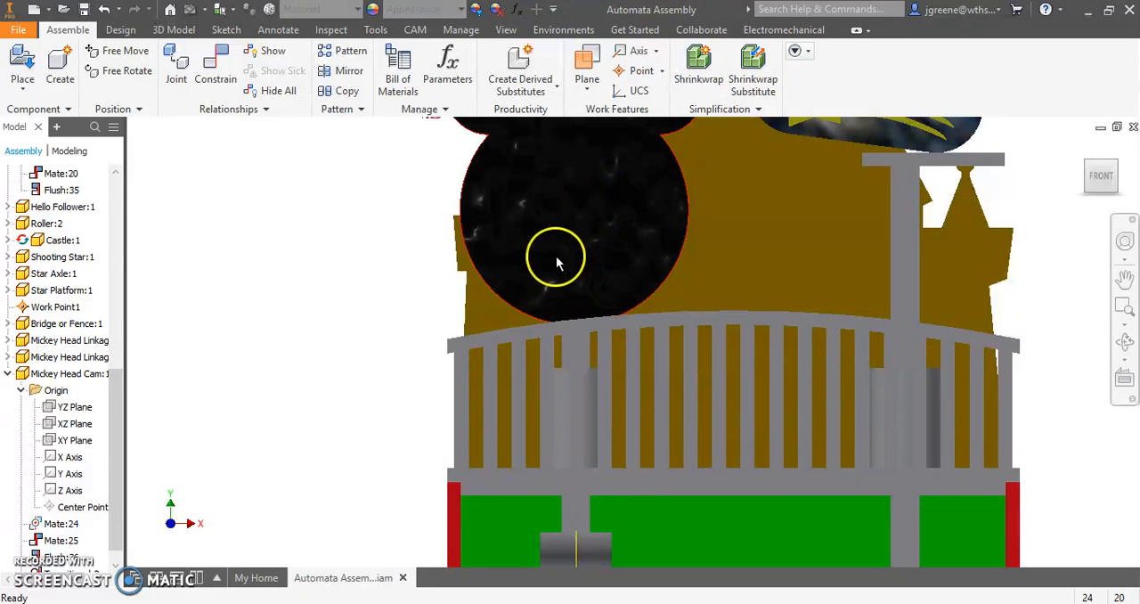
middle_click_drag(557, 263, 542, 293)
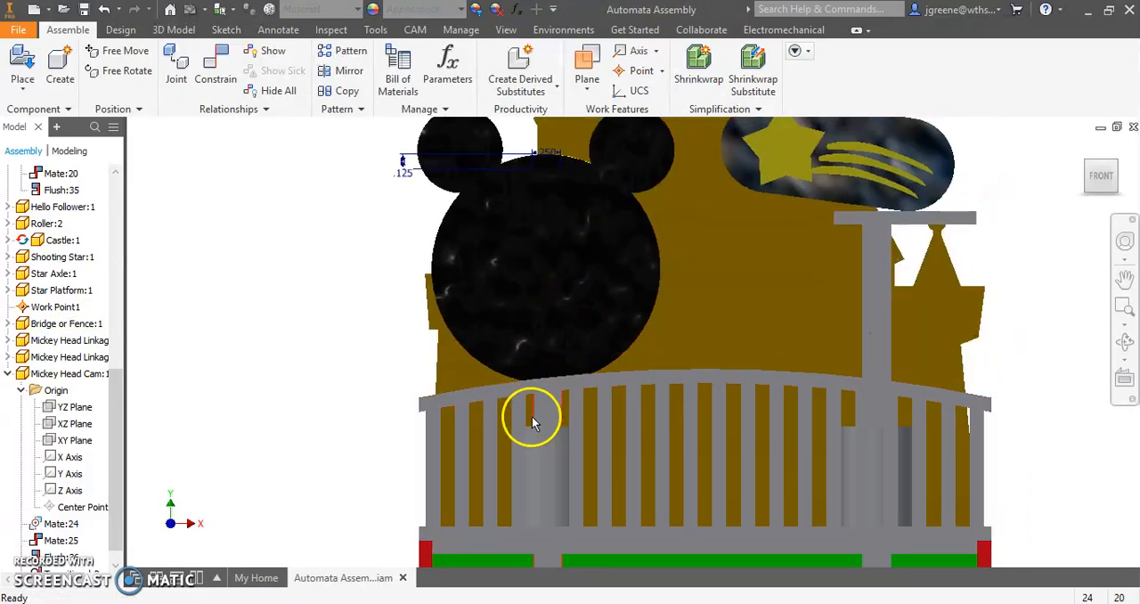
scroll(624, 345, "down", 2)
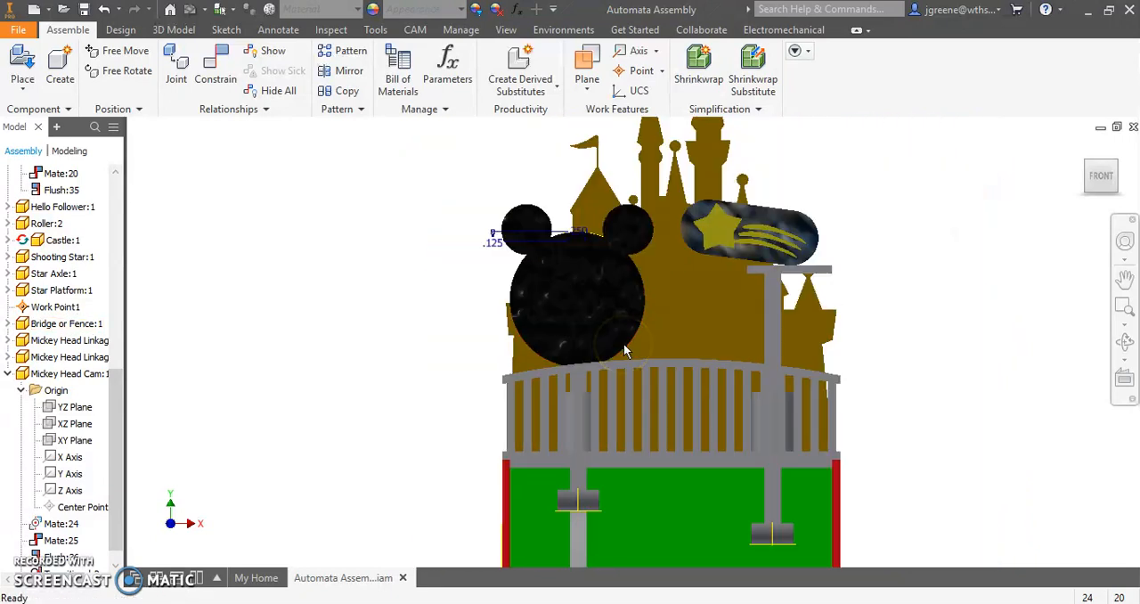
middle_click_drag(623, 345, 623, 245)
middle_click_drag(538, 369, 490, 374, "shift")
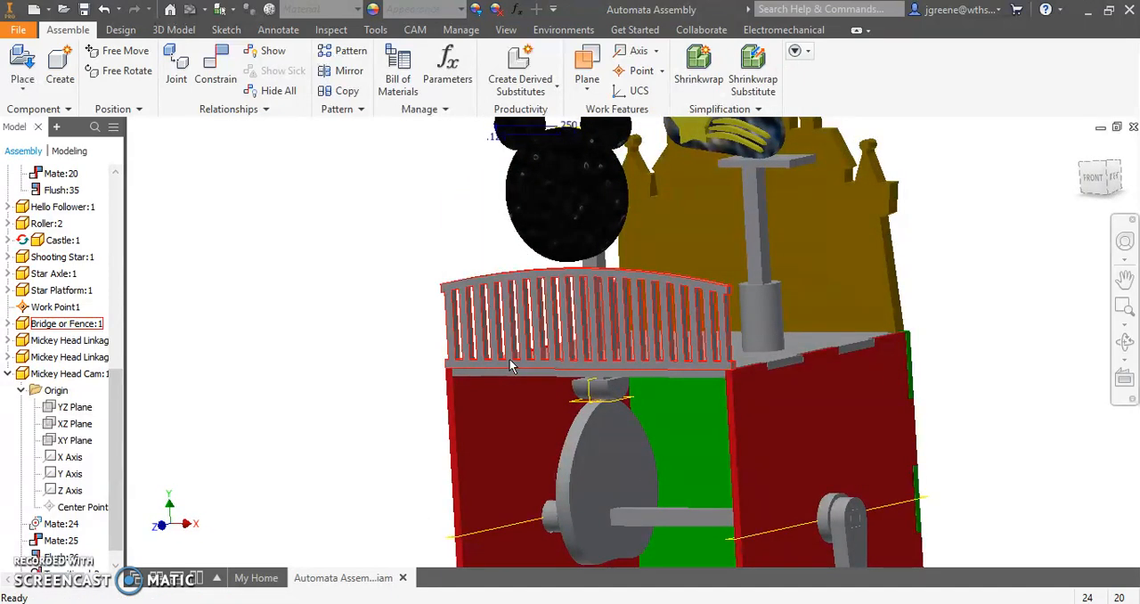
mouse_move(509, 360)
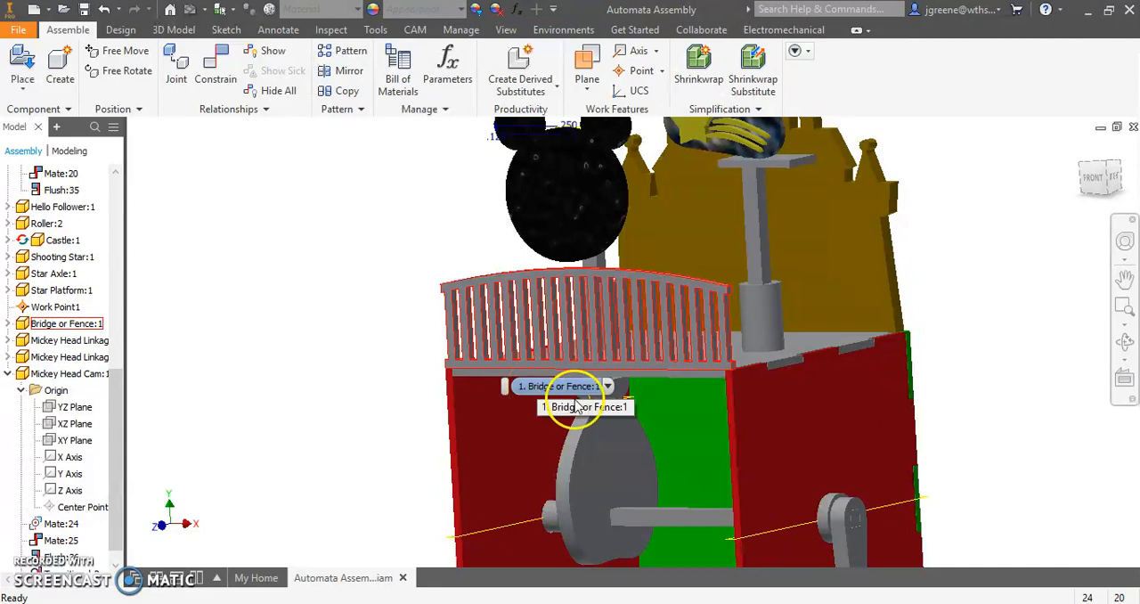